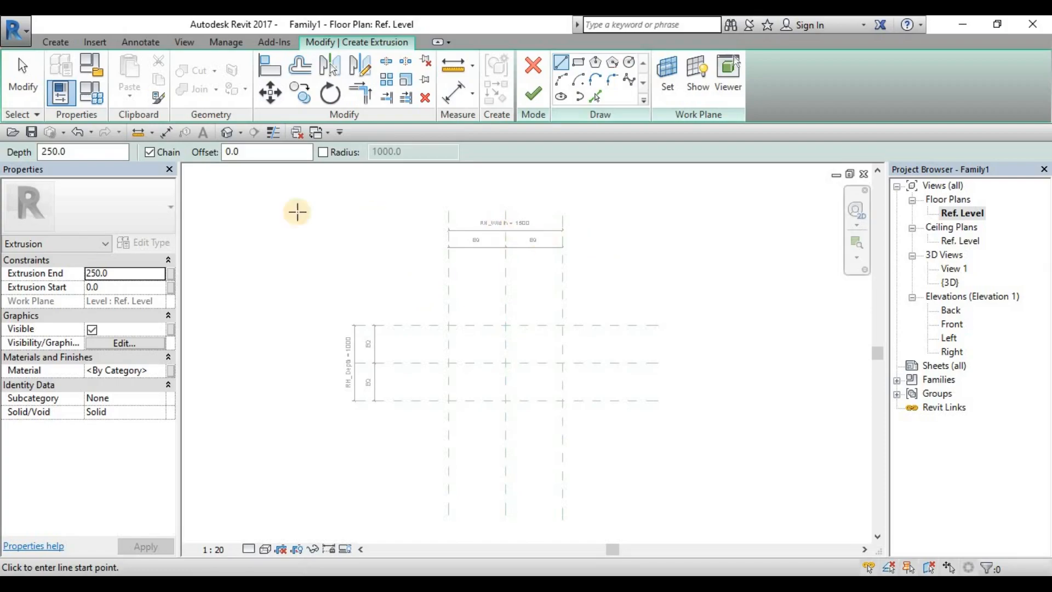
key("Escape")
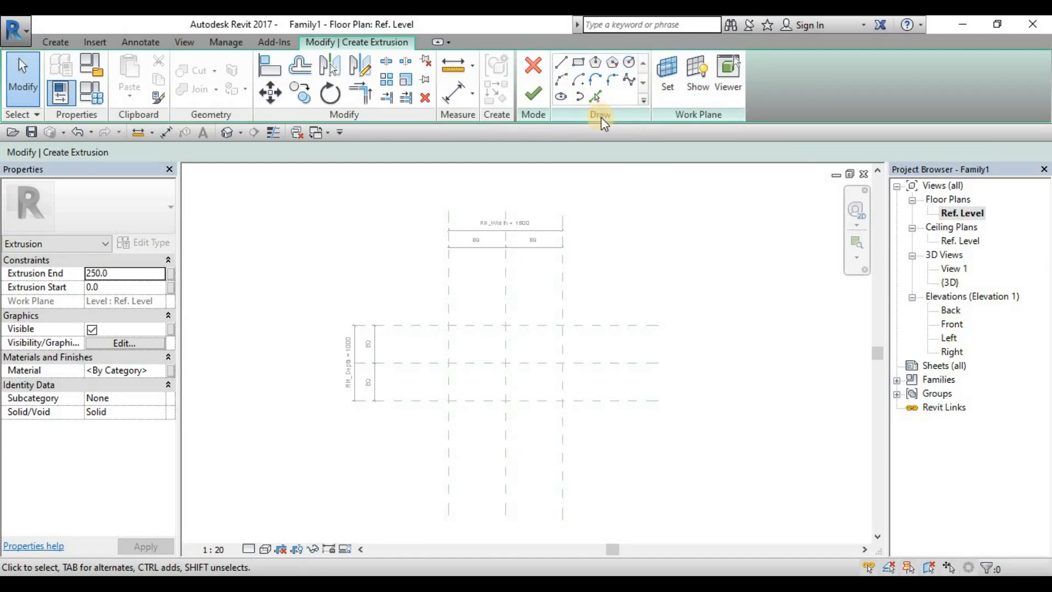
Step: Try the Line tool by sketching a chain of straight segments beside the reference planes, and delete the segments
left_click(561, 96)
left_click(561, 63)
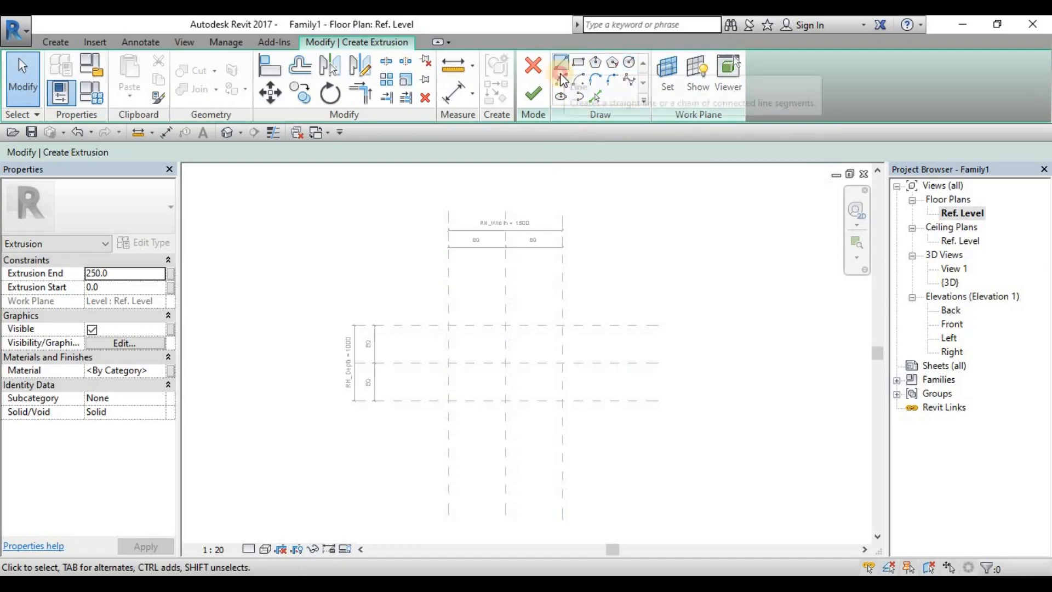
left_click(665, 274)
left_click(652, 303)
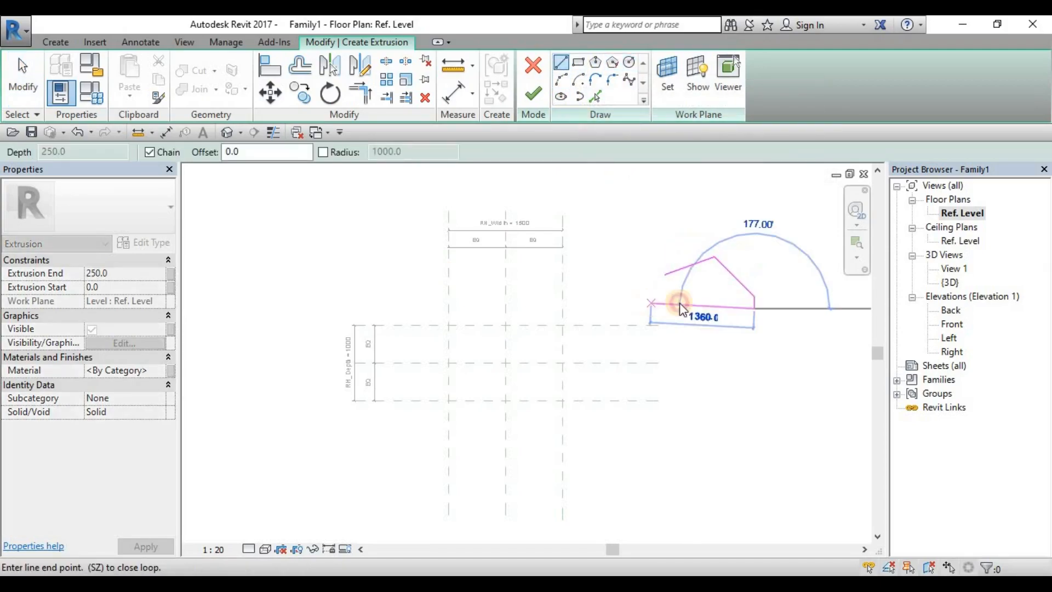
key("Escape")
key("Escape")
key("Tab")
left_click(711, 307)
key("Delete")
Step: Try the Rectangle tool with a shape of about 1140 by 680 beside the reference planes
left_click(579, 62)
left_click(655, 256)
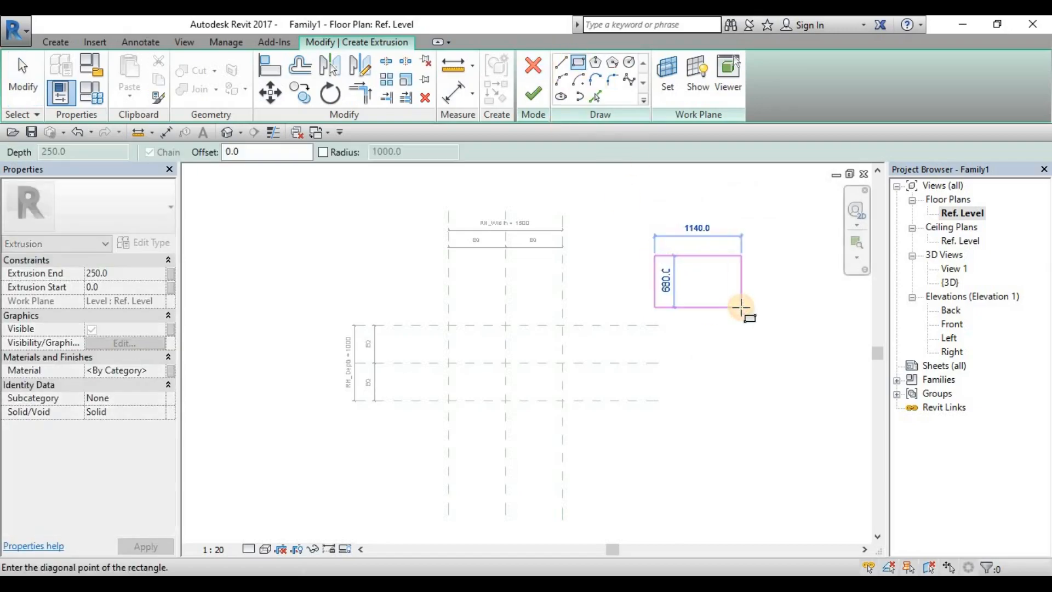
key("Escape")
key("Escape")
Step: Try the inscribed and circumscribed six-sided polygon tools and the Circle tool beside the reference planes
left_click(594, 65)
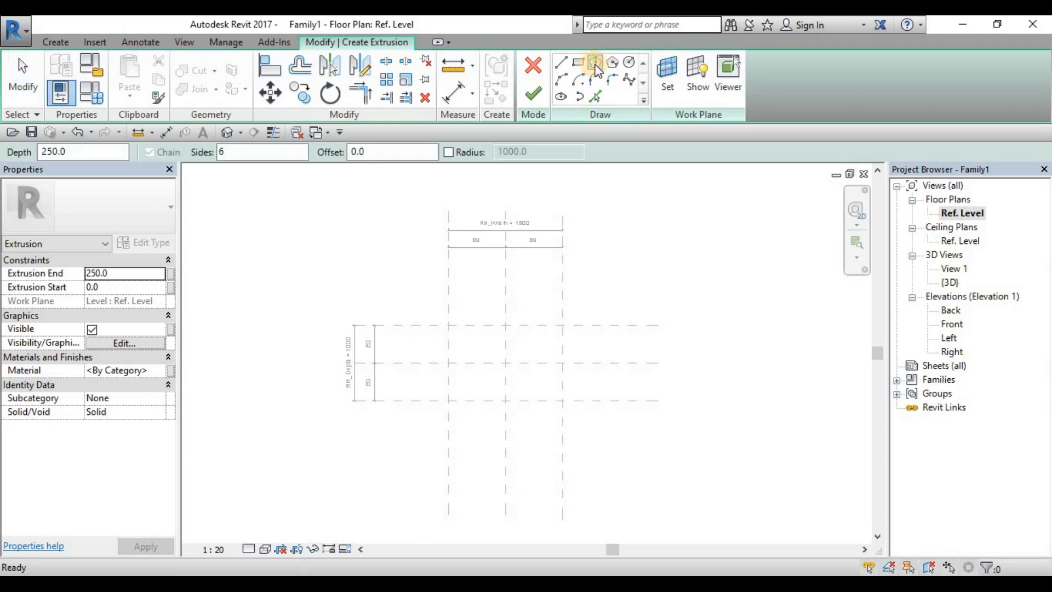
left_click(685, 298)
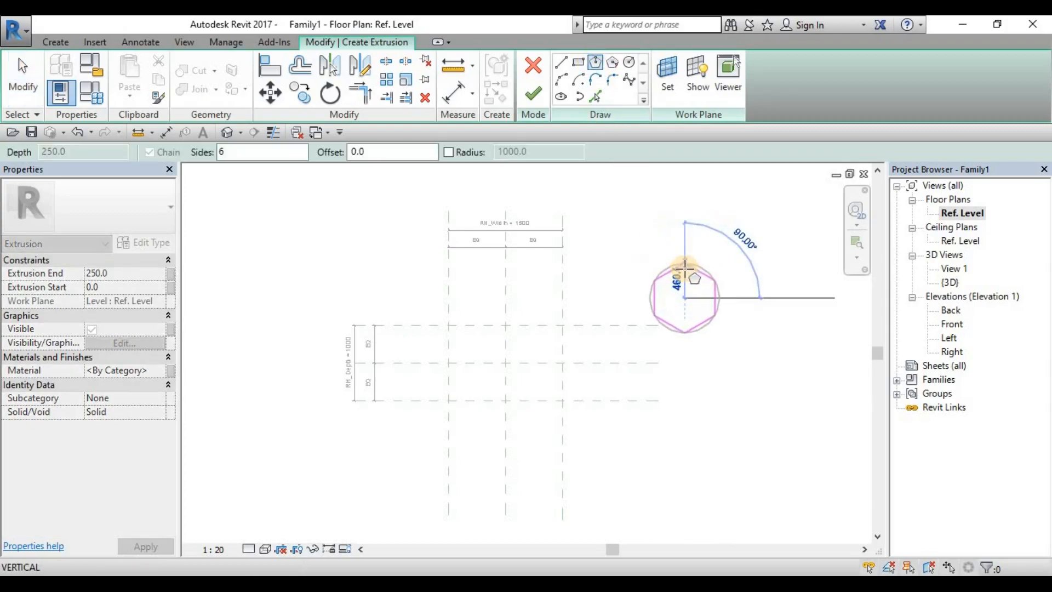
left_click(613, 62)
left_click(708, 253)
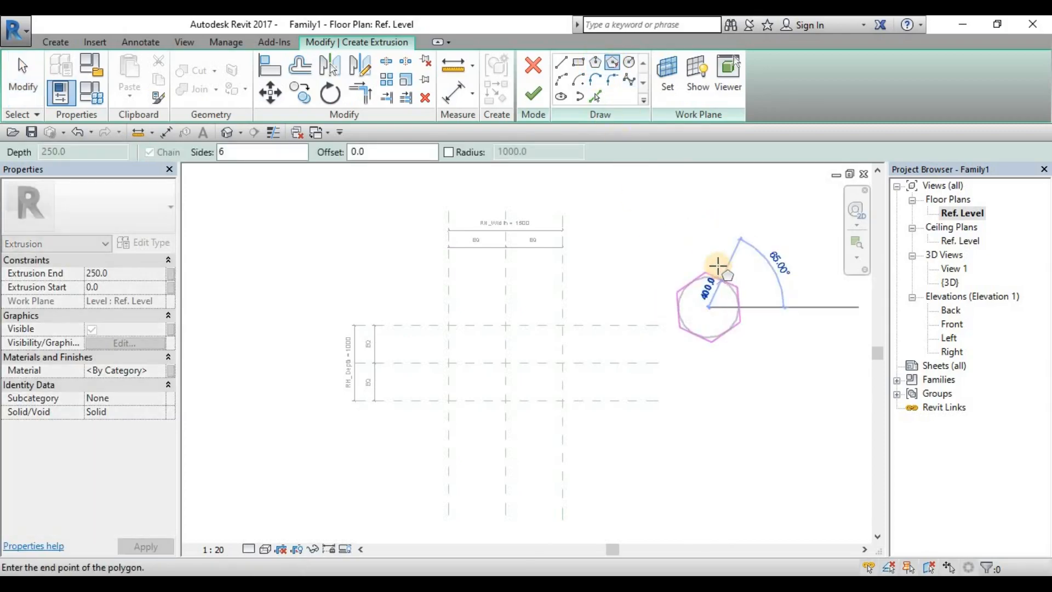
left_click(629, 63)
left_click(689, 225)
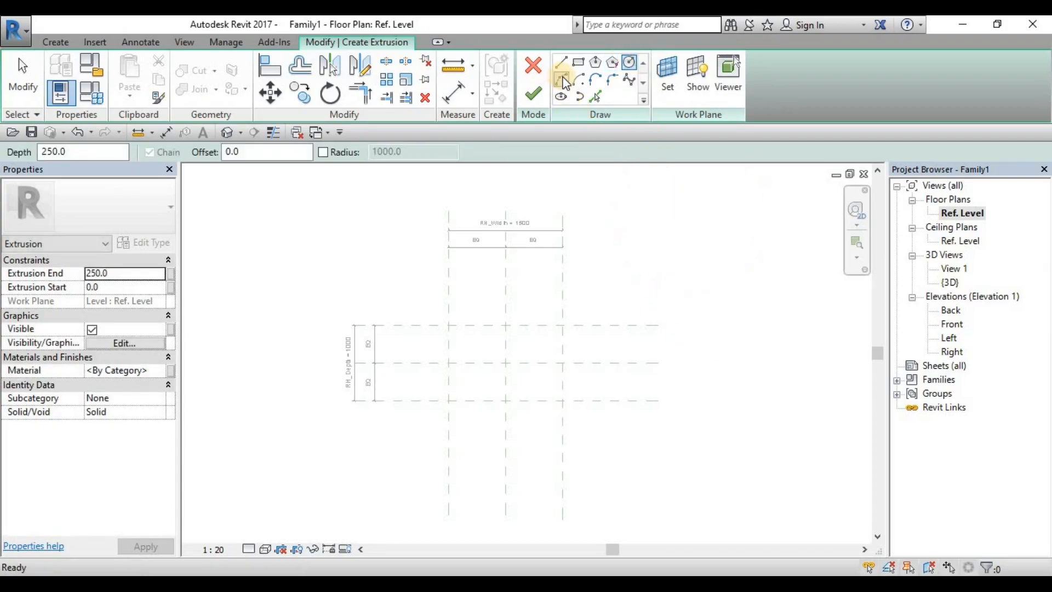
Step: Try the start-end-radius arc and a center-ends arc of about 1480 radius, plus the tangent end and fillet arc tools
left_click(563, 80)
left_click(668, 274)
left_click(746, 282)
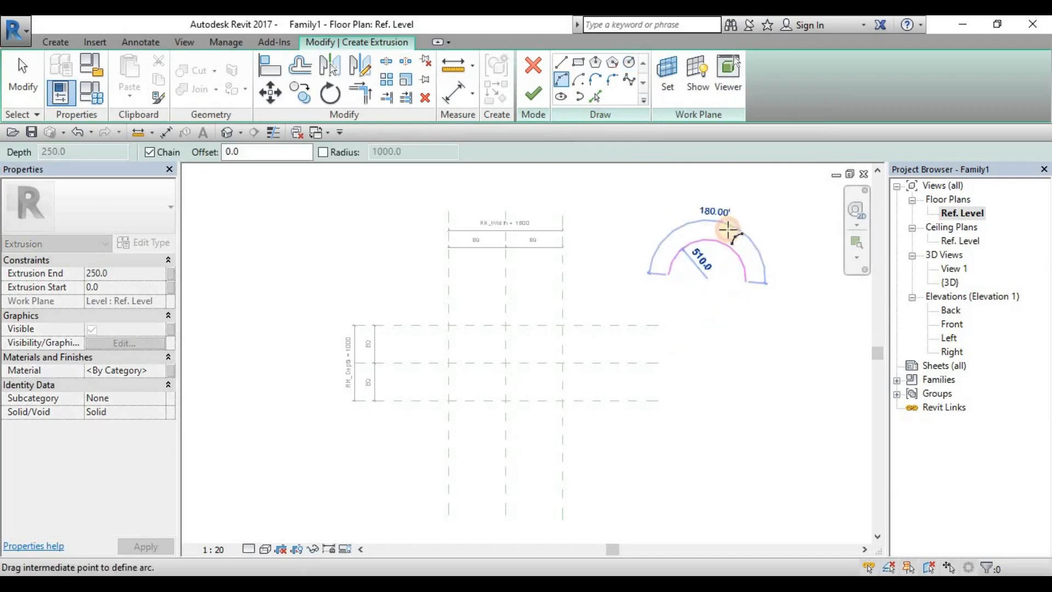
left_click(578, 80)
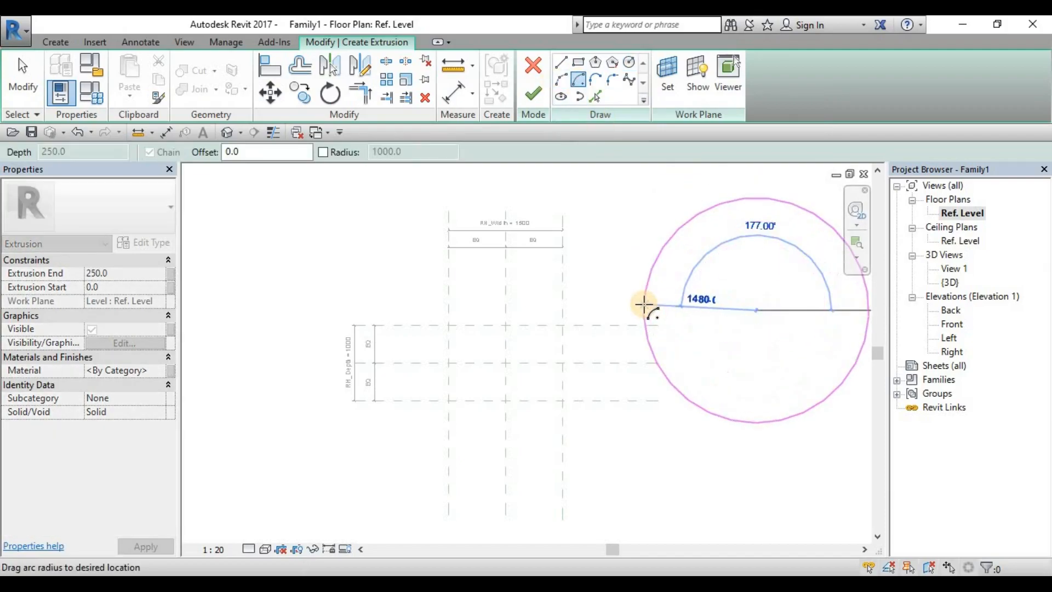
left_click(645, 310)
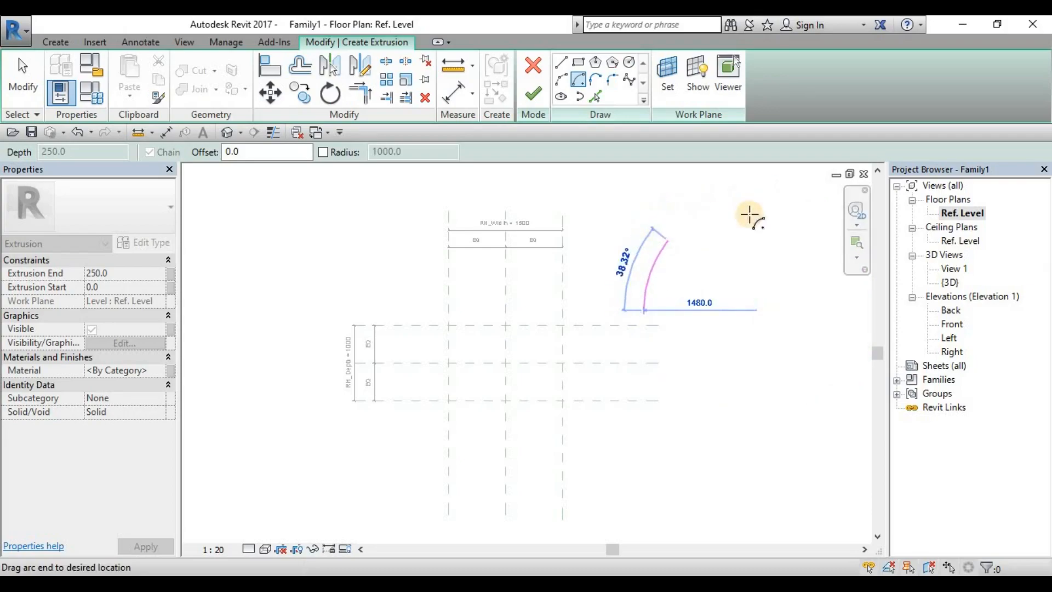
left_click(574, 79)
left_click(599, 81)
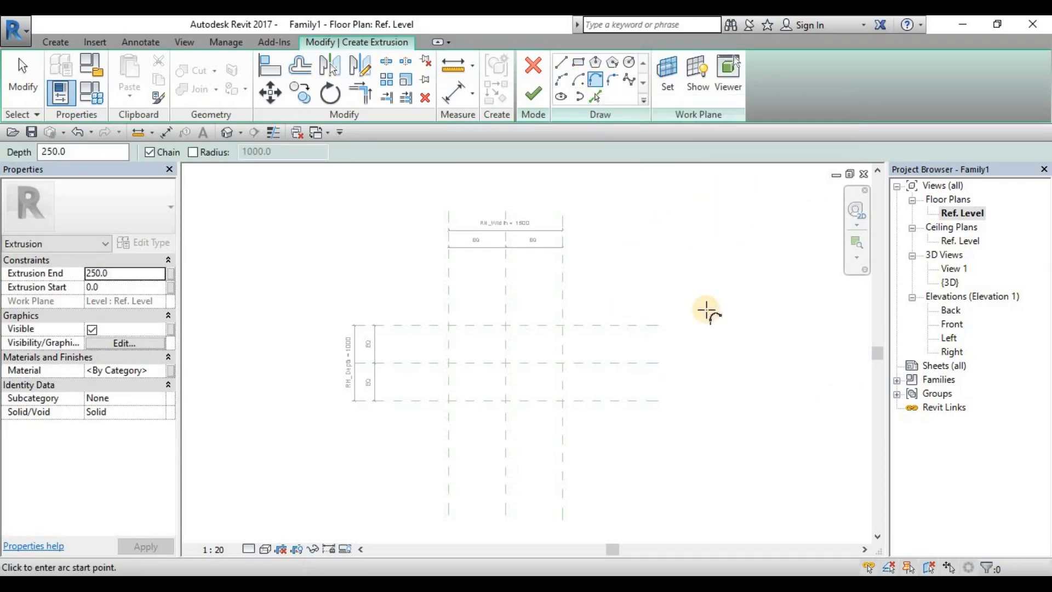
left_click(615, 80)
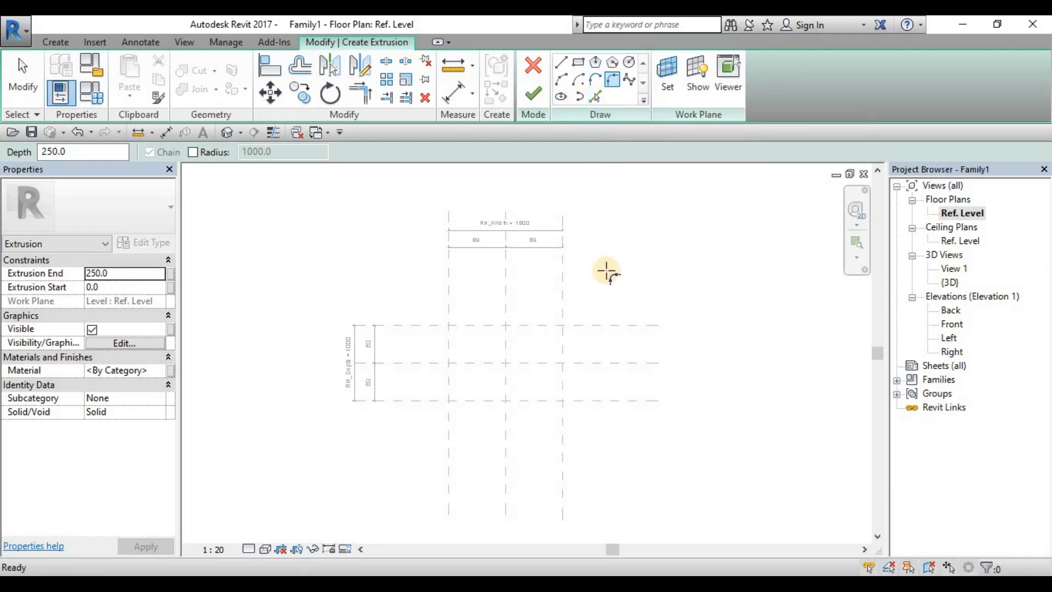
key("Escape")
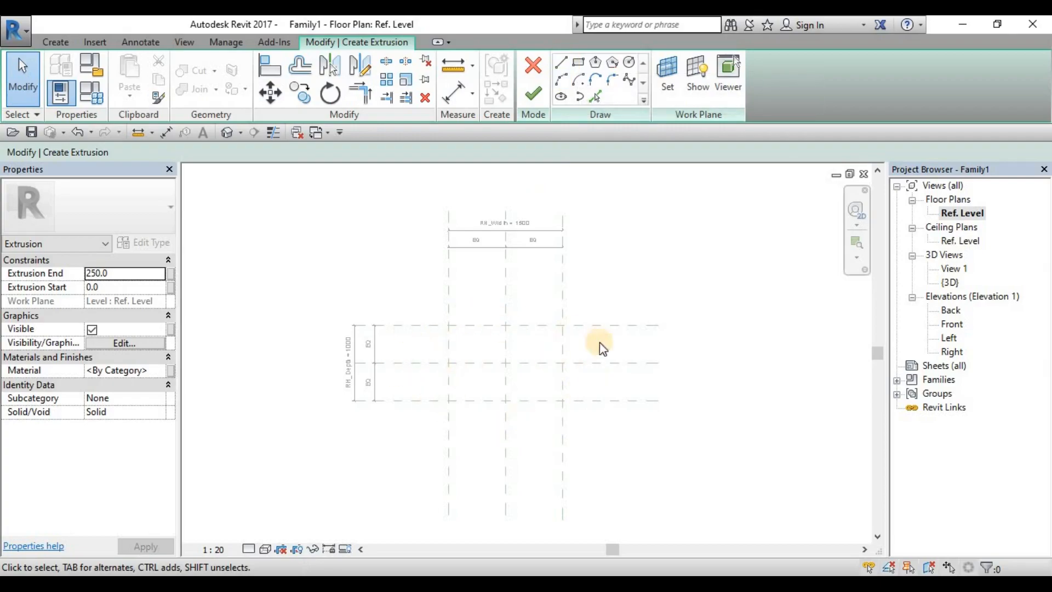
middle_click_drag(444, 356, 443, 350)
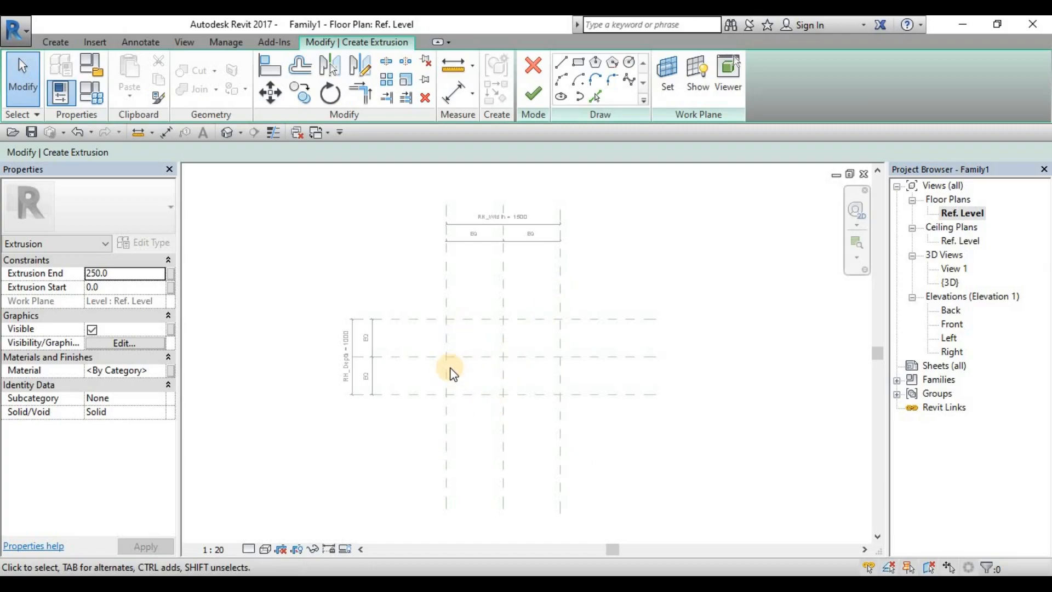
scroll(444, 287, "up", 1)
scroll(501, 302, "up", 1)
middle_click_drag(507, 308, 478, 277)
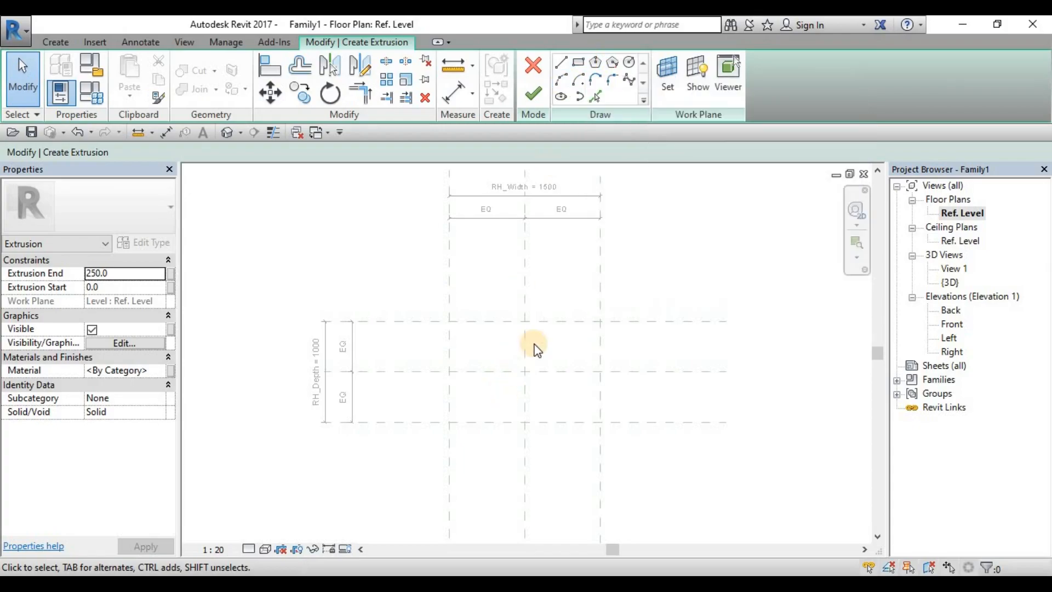
middle_click_drag(646, 287, 617, 281)
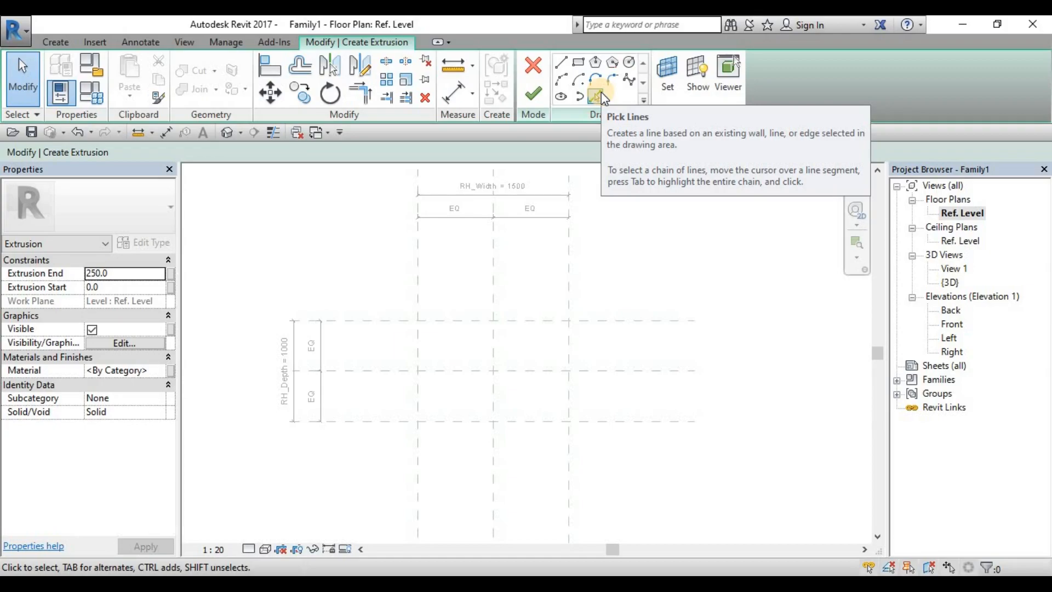
left_click(596, 98)
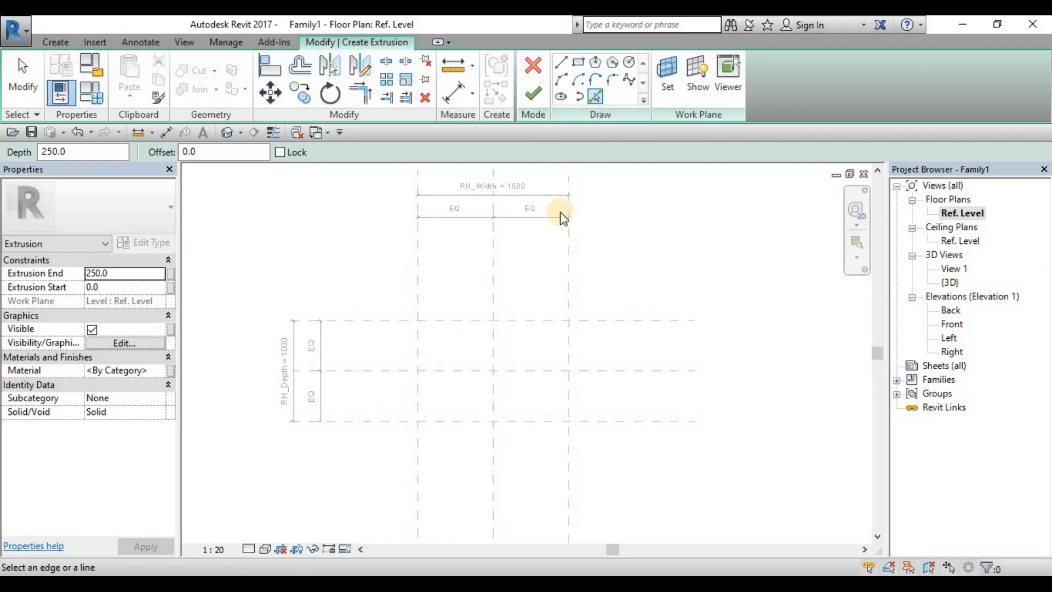
left_click(576, 63)
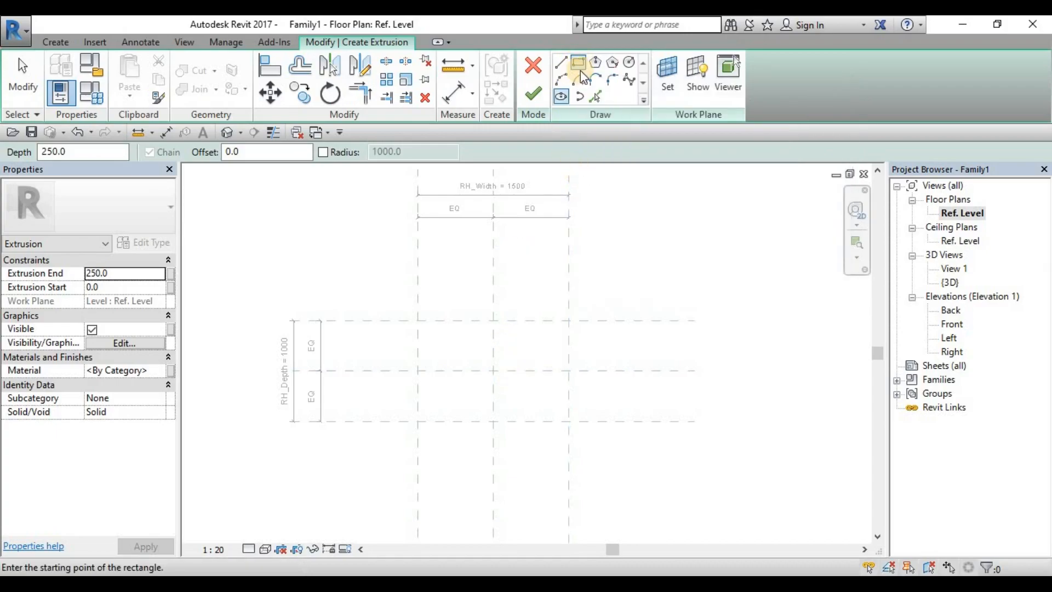
left_click(418, 321)
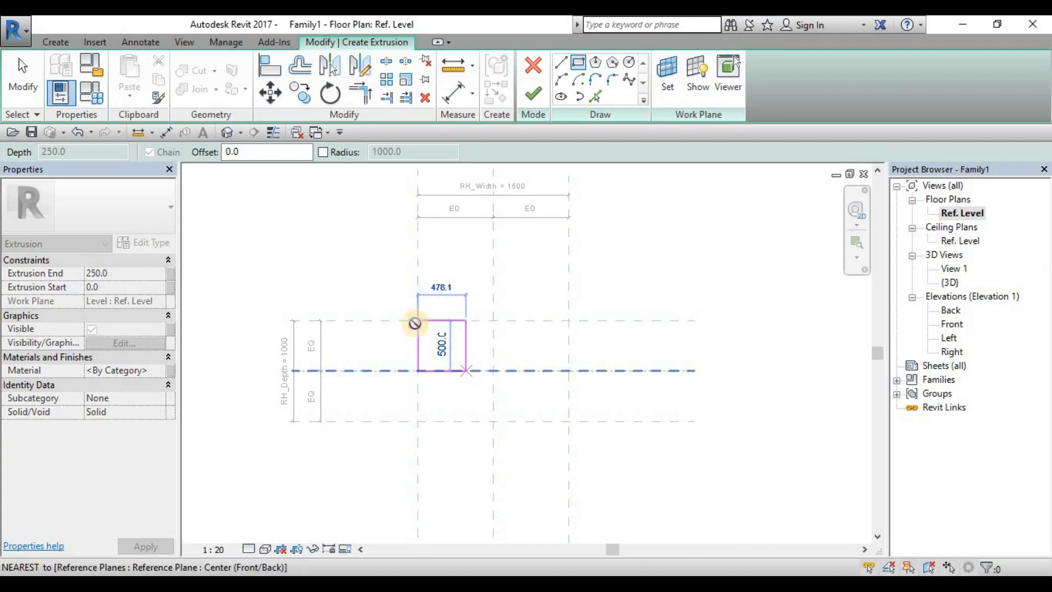
key("Escape")
key("Escape")
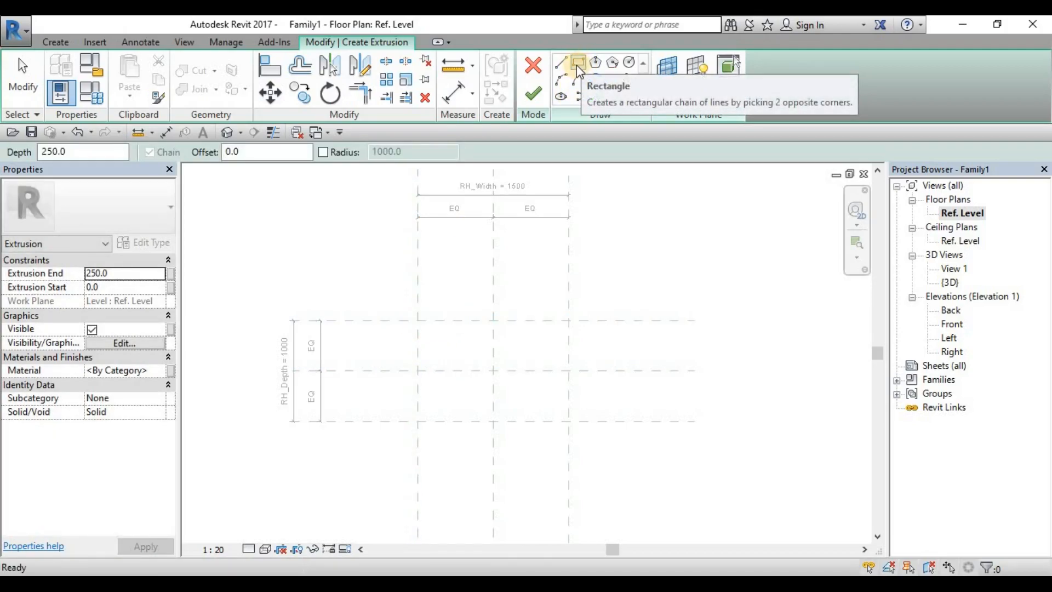
Step: Sketch a 1500 by 1000 rectangle between the outer reference plane intersections and lock all four sides to the planes
left_click(418, 321)
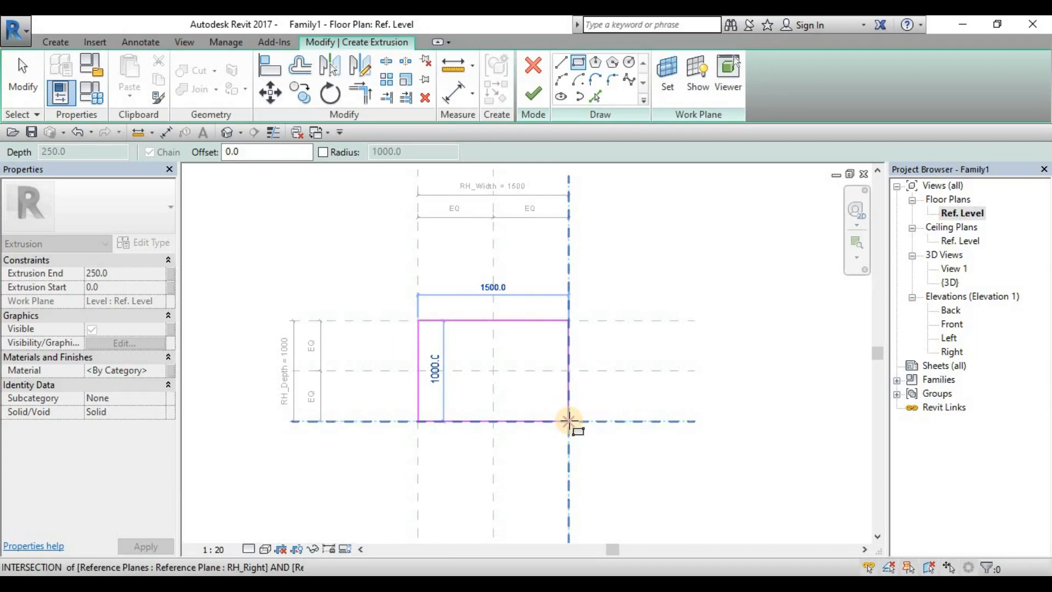
left_click(569, 421)
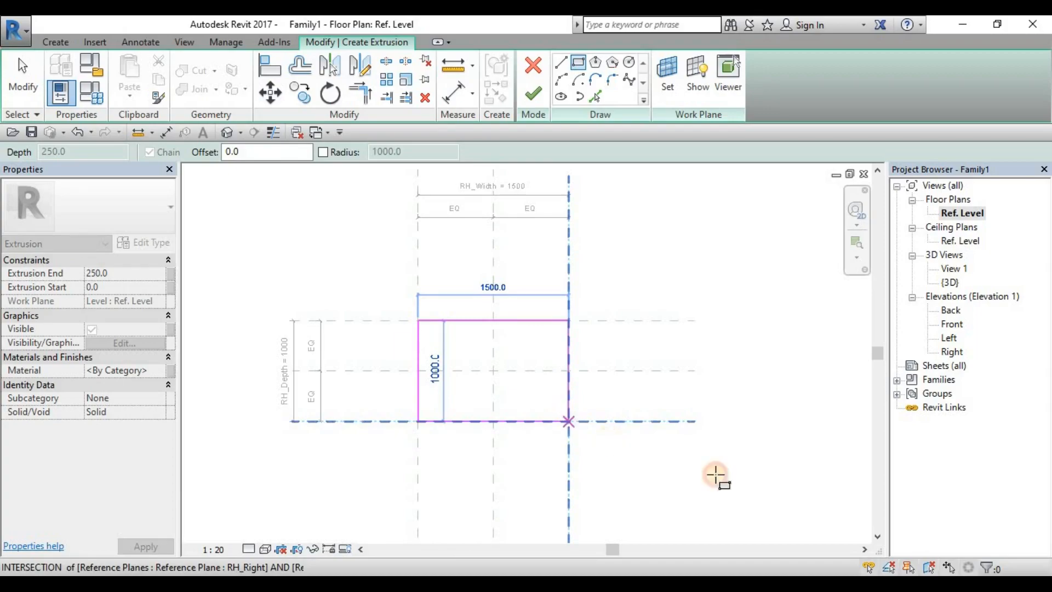
left_click(521, 394)
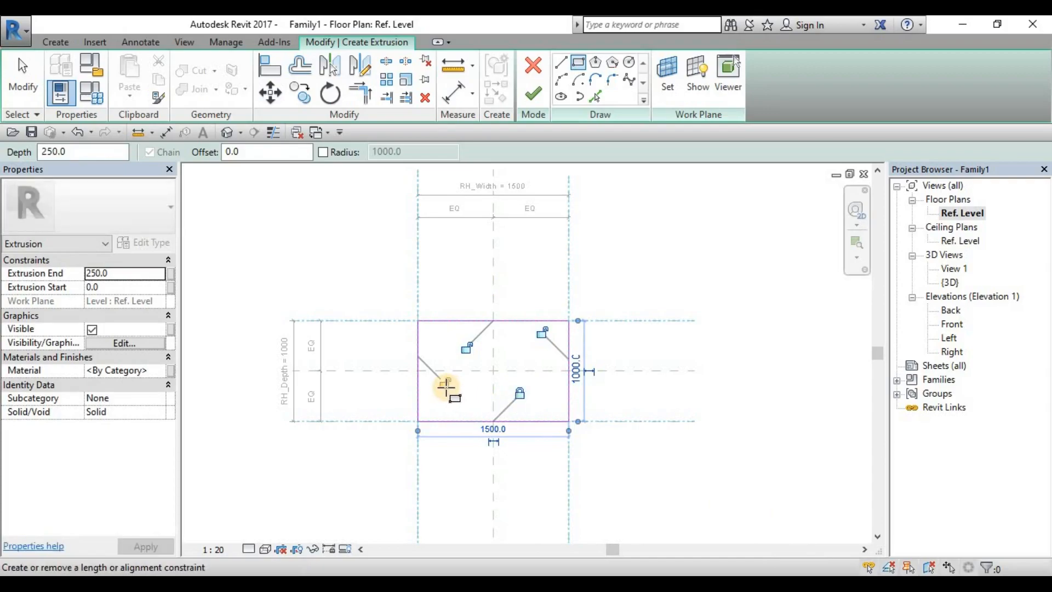
left_click(444, 383)
left_click(466, 347)
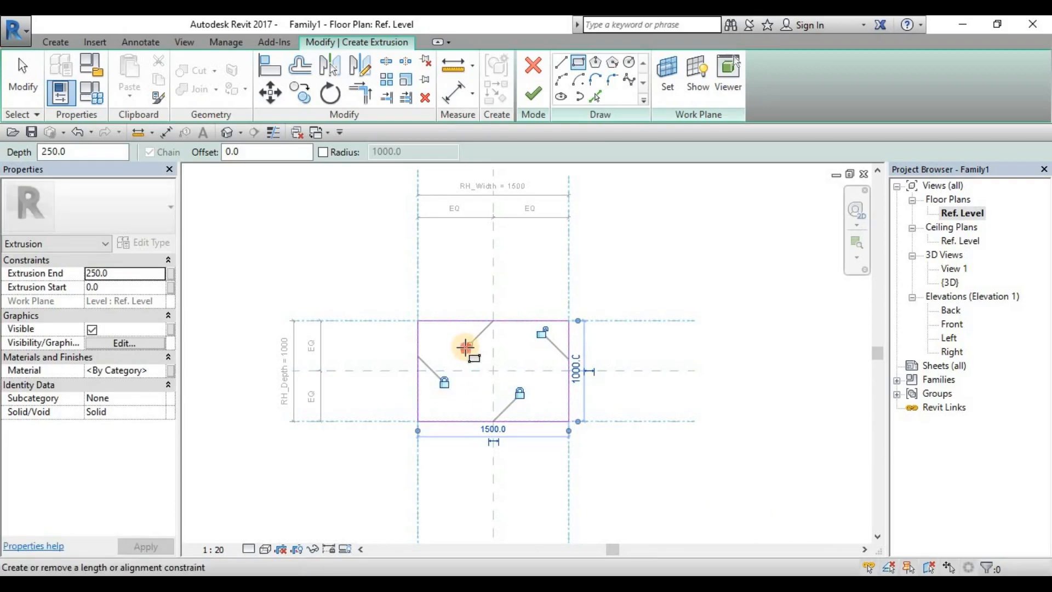
left_click(542, 332)
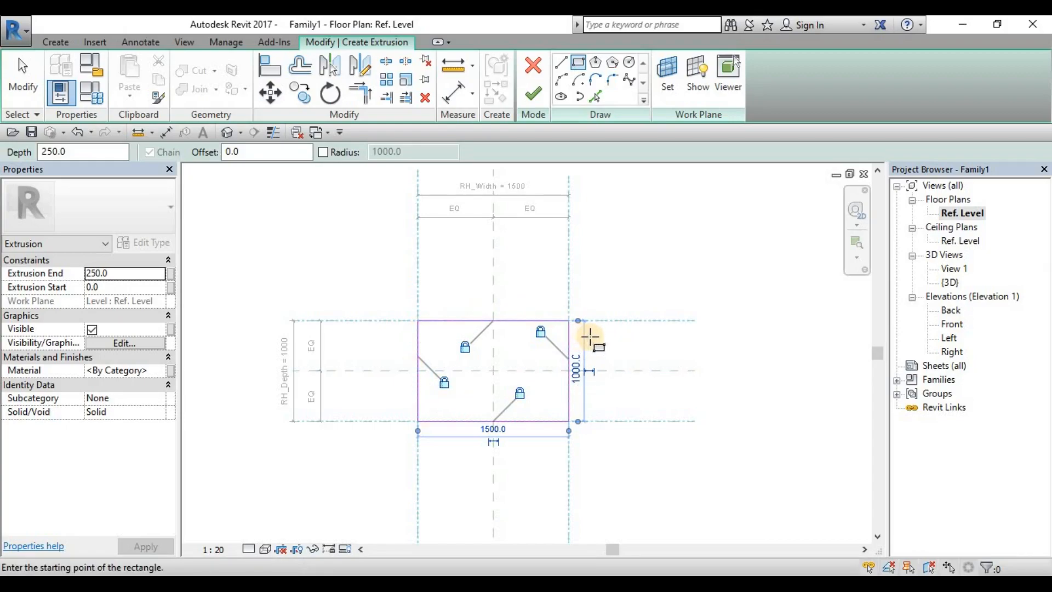
key("Escape")
key("Escape")
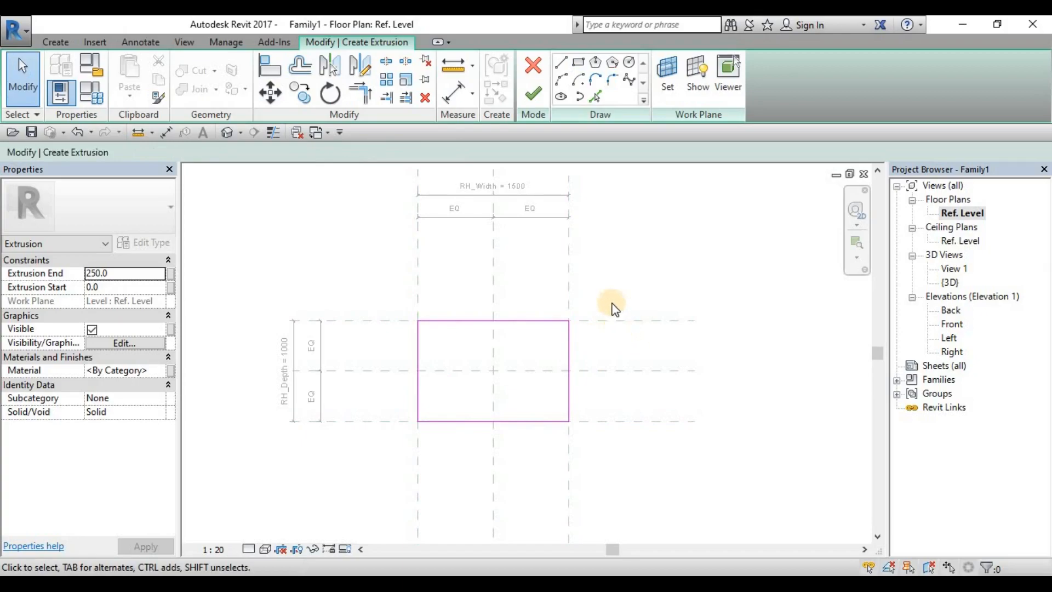
Step: Finish the rectangular extrusion sketch with a depth of 250
left_click(534, 94)
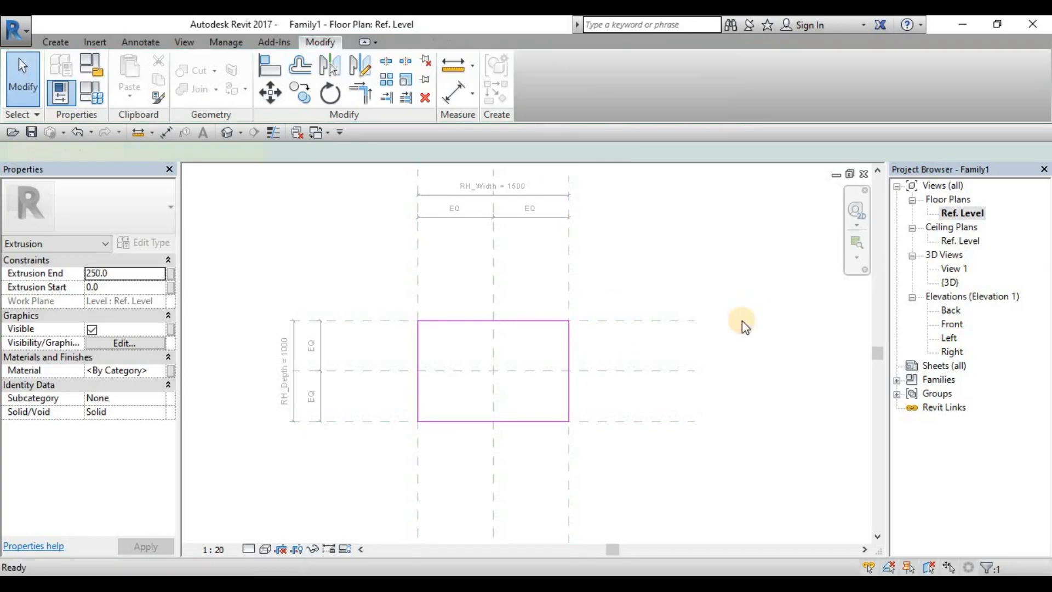
left_click(677, 262)
middle_click_drag(505, 377, 534, 417)
middle_click_drag(696, 444, 711, 423)
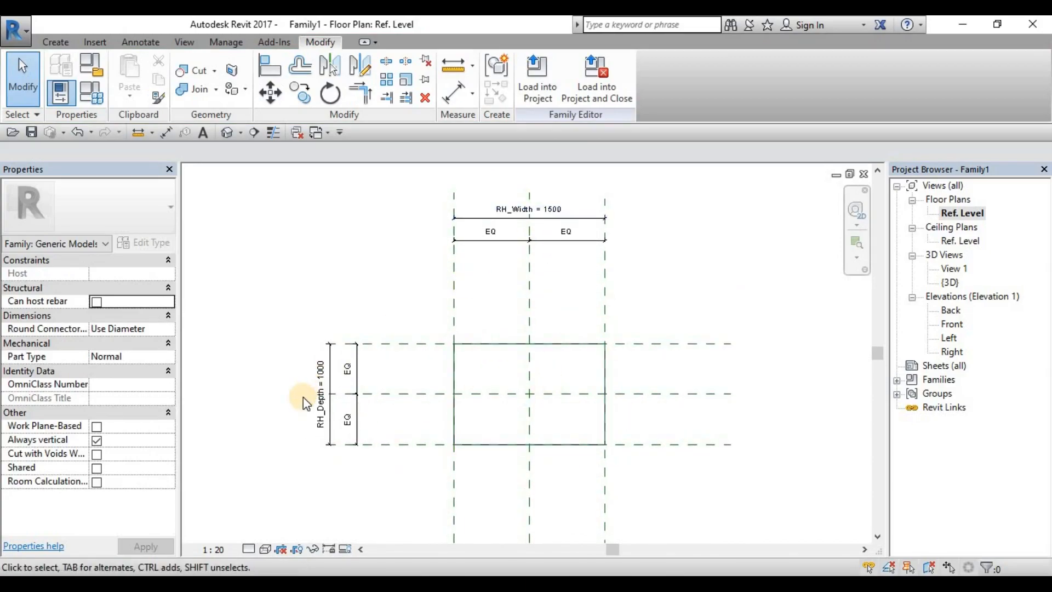
Step: Open the Front elevation view and inspect the extrusion there
double_click(953, 325)
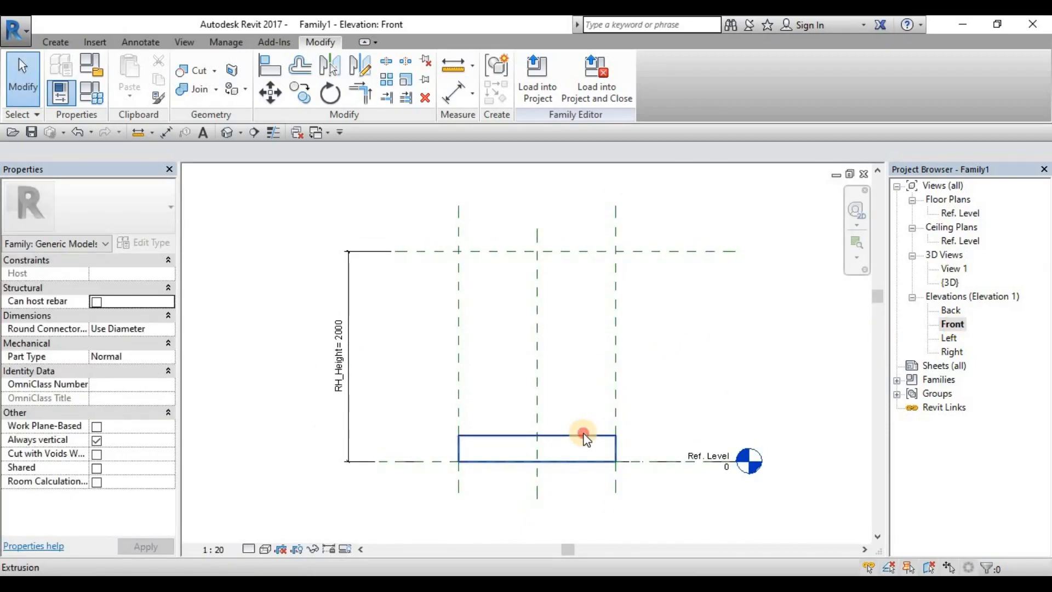
left_click(467, 454)
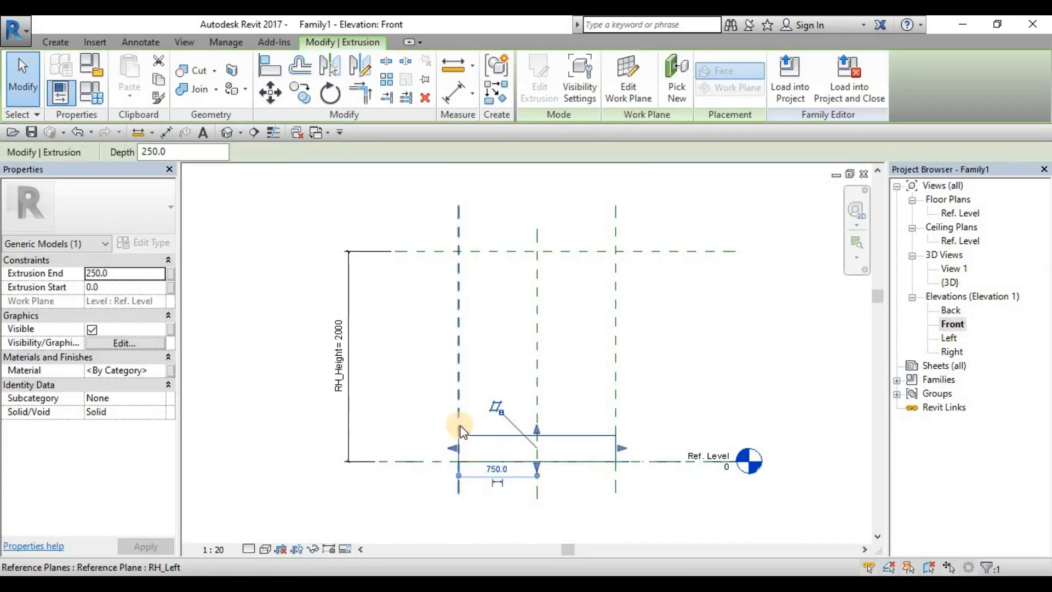
left_click(381, 359)
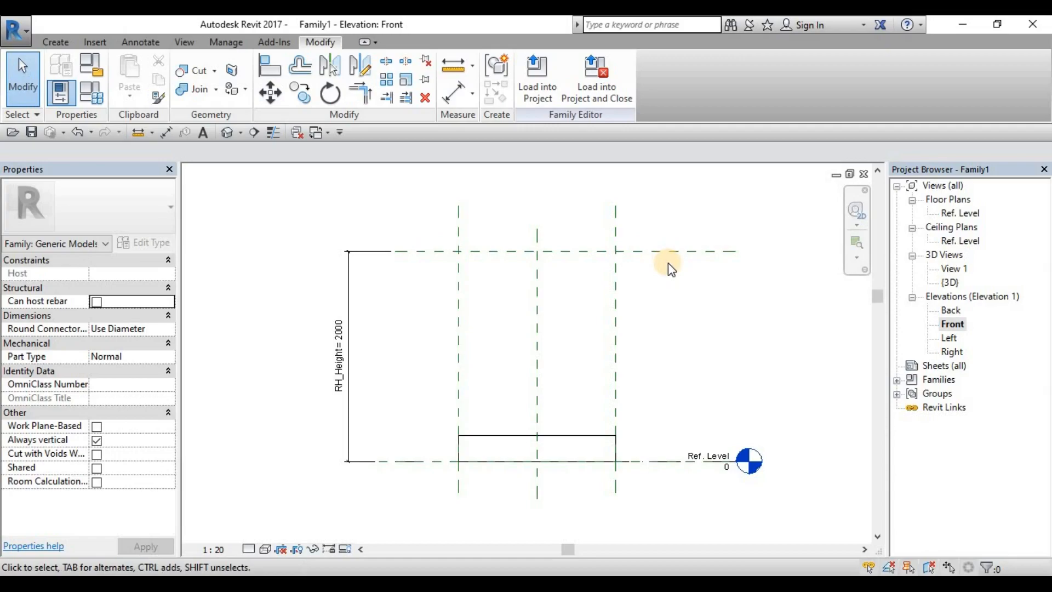
Step: Try stretching the extrusion's top up to the upper reference plane, for an extrusion end of 2000
left_click(563, 435)
left_click_drag(537, 432, 542, 256)
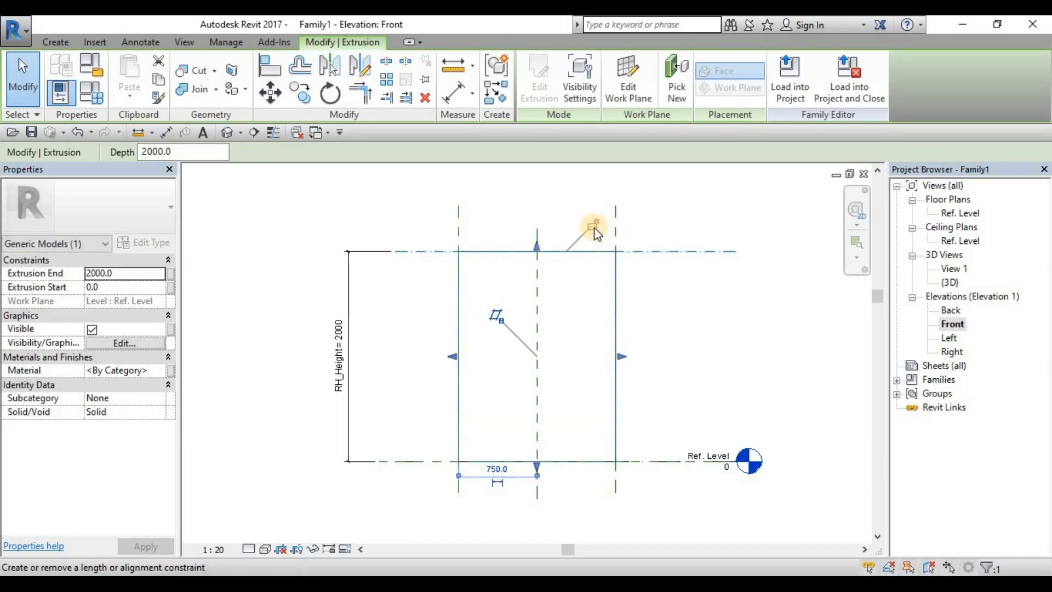
left_click(699, 310)
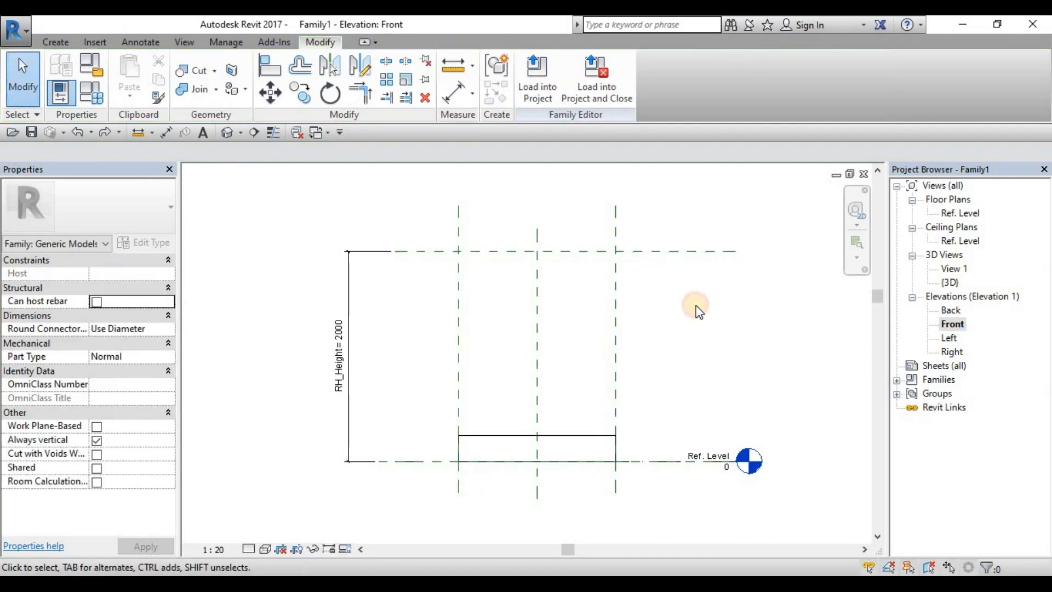
key("a")
key("l")
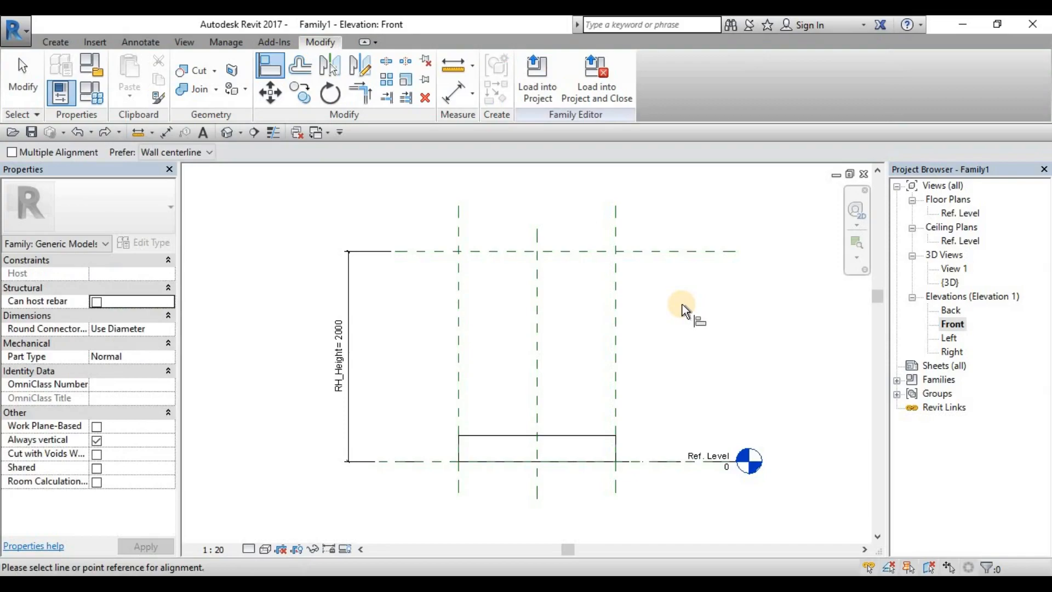
key("Escape")
key("Escape")
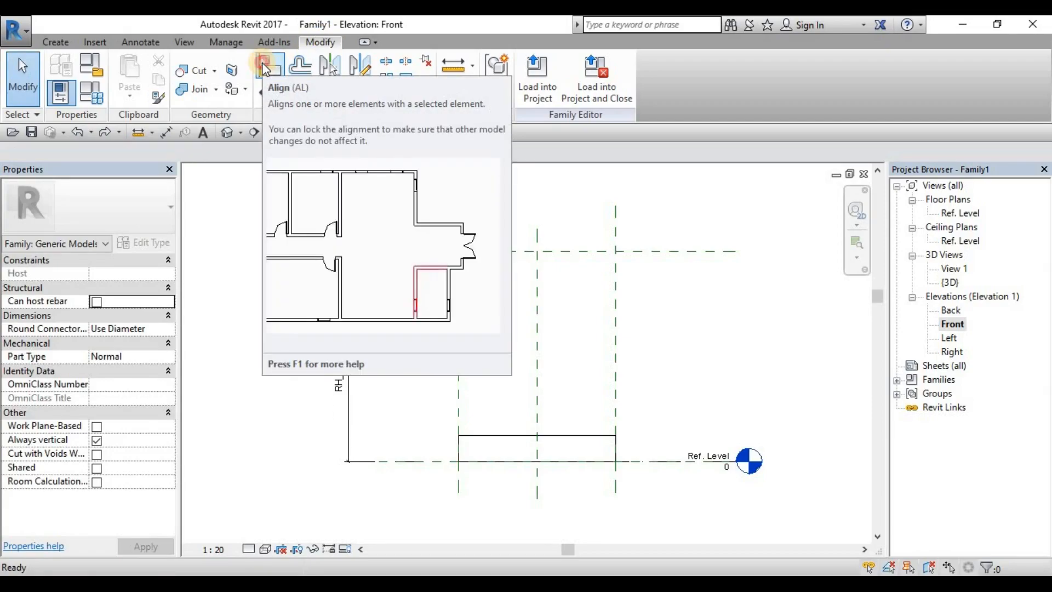
Step: Align the extrusion's top edge to the upper reference plane of RH_Height and lock the alignment
left_click(264, 65)
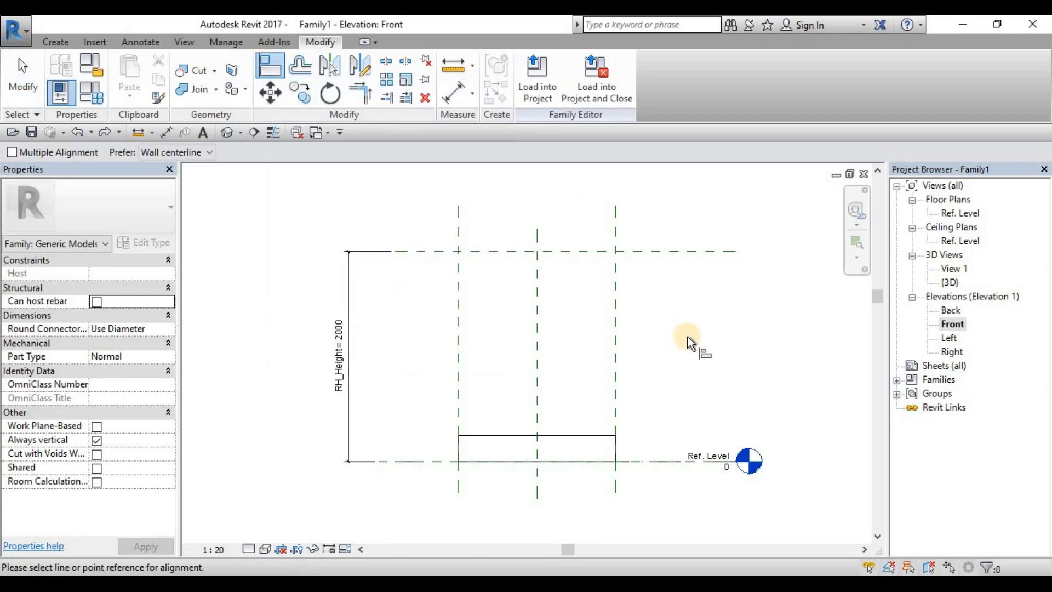
left_click(647, 251)
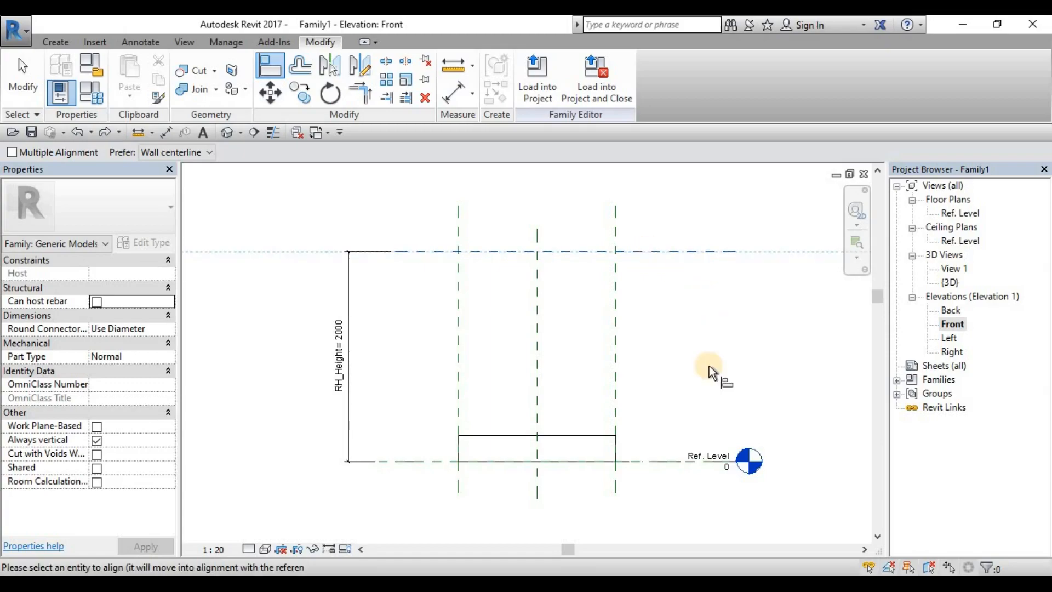
left_click(591, 435)
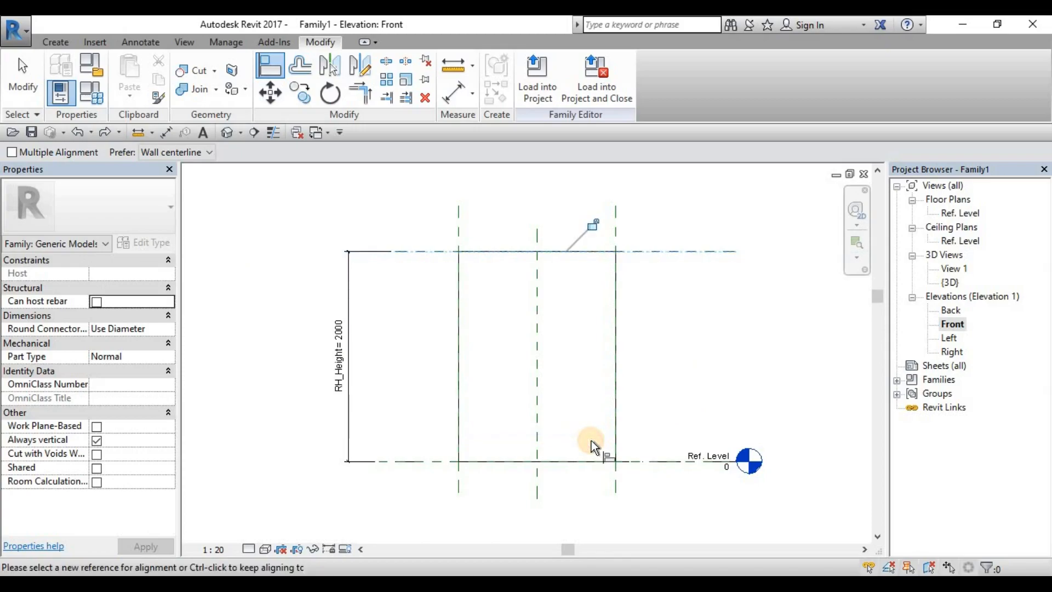
left_click(599, 223)
key("Escape")
key("Escape")
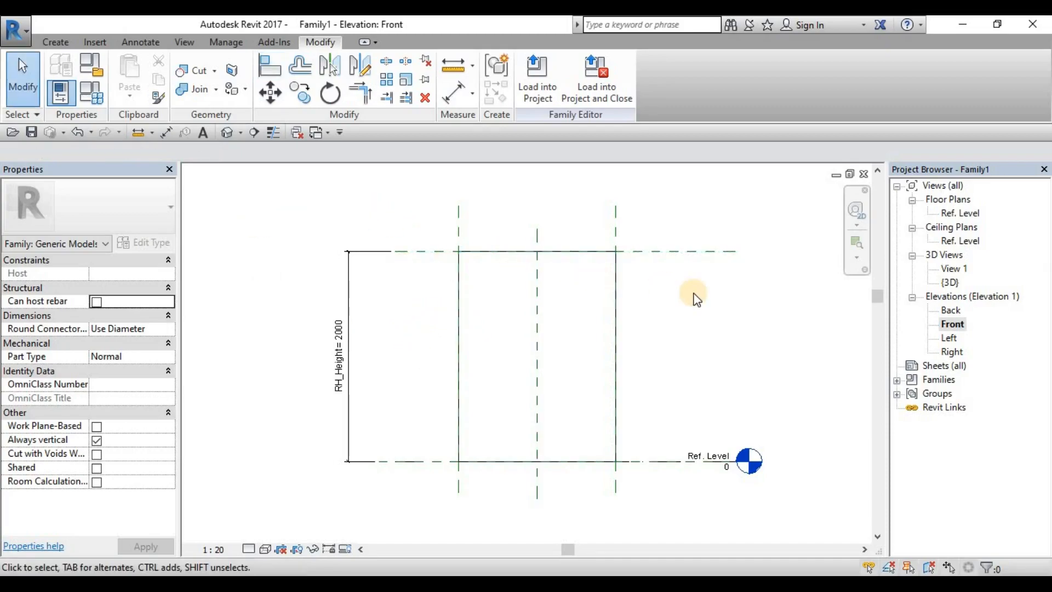
Step: Open the default 3D view, fit the box extrusion in it and examine its shape
middle_click_drag(704, 306, 707, 307)
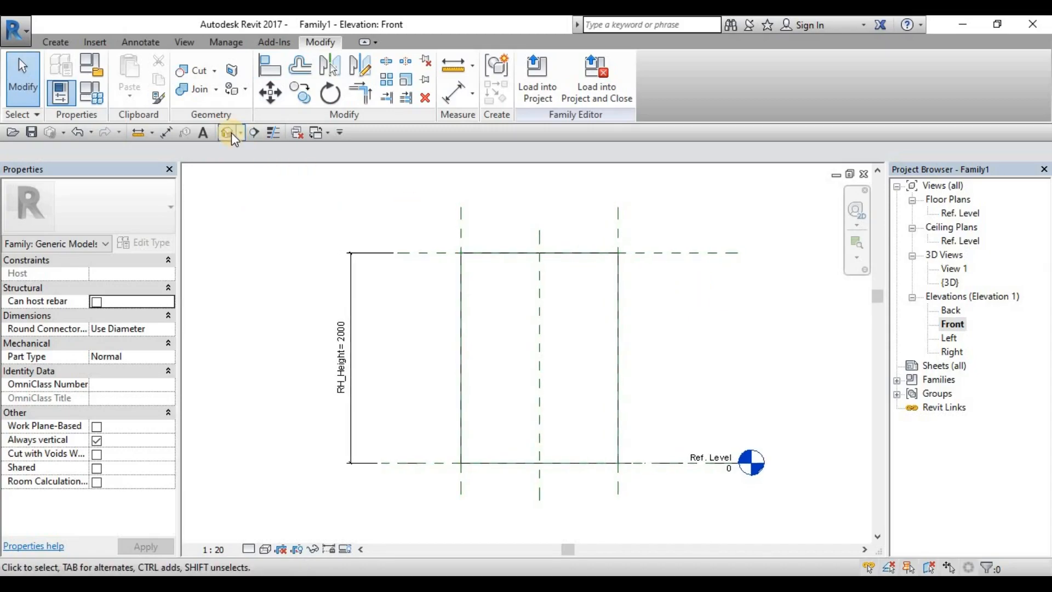
left_click(227, 133)
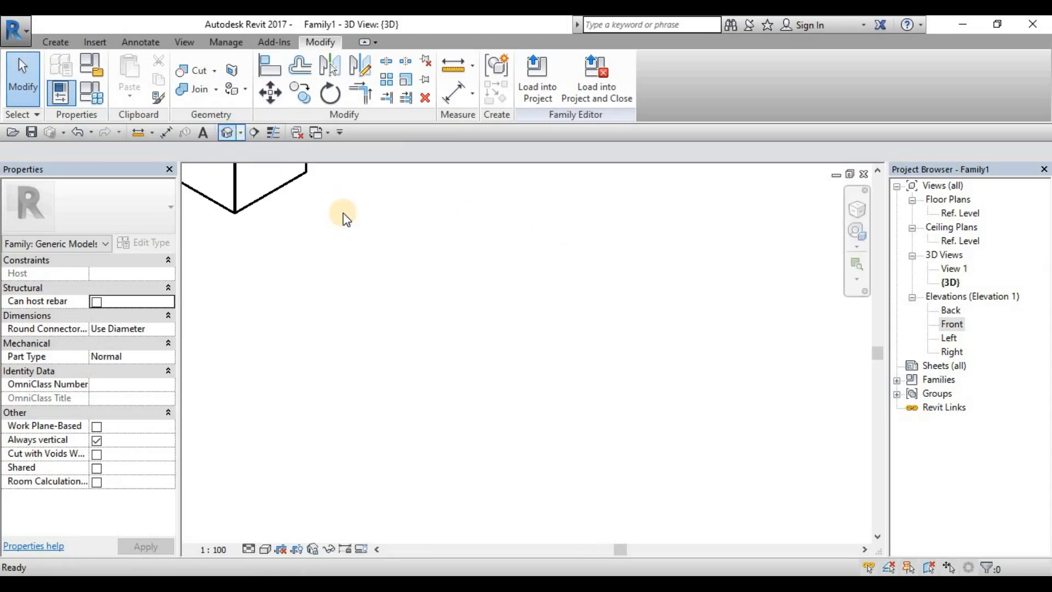
key("z")
key("f")
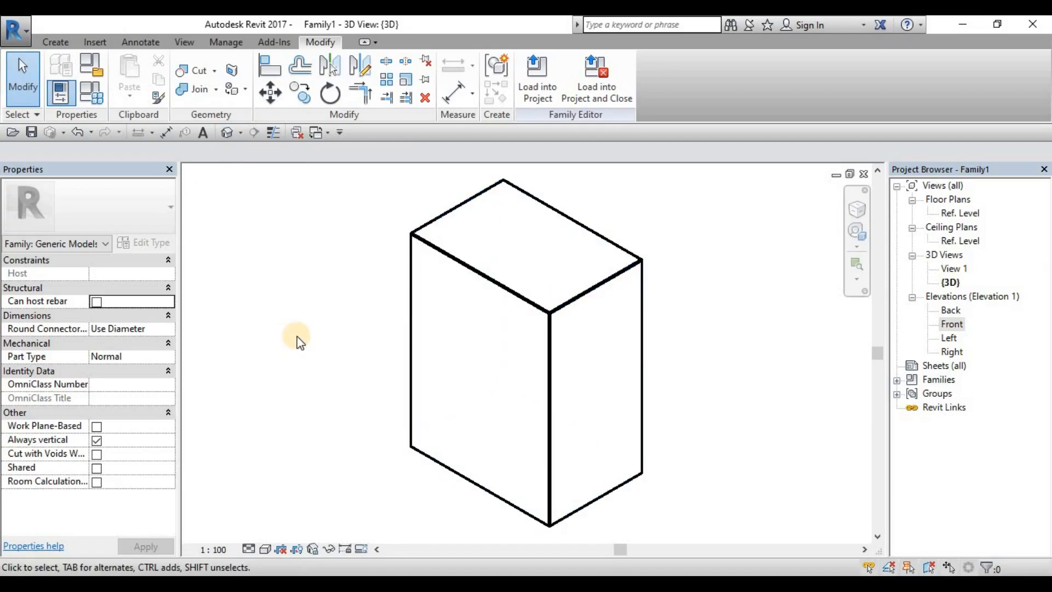
middle_click_drag(355, 323, 376, 326)
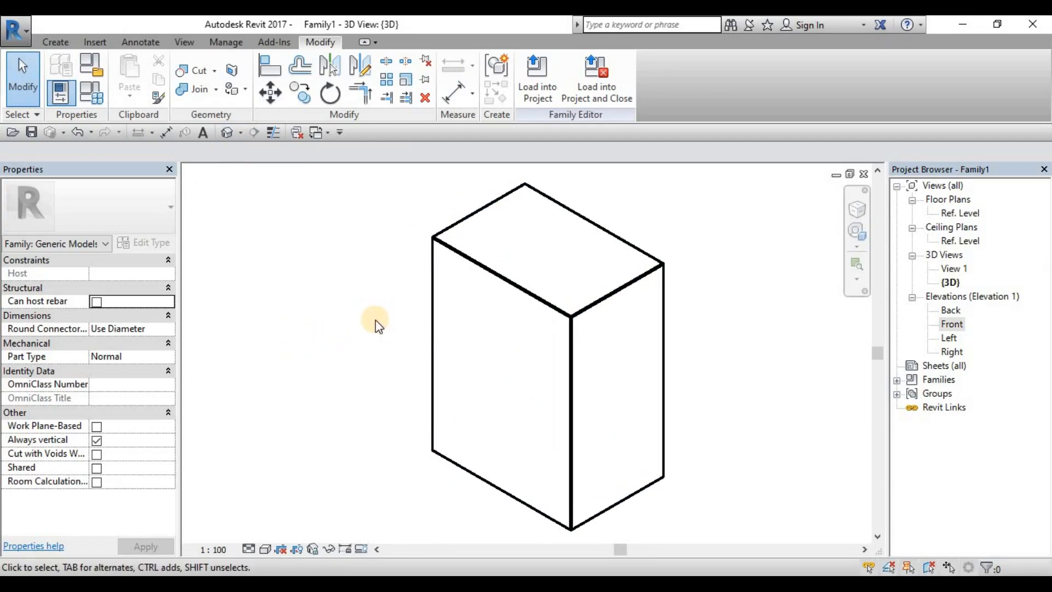
scroll(375, 324, "down", 1)
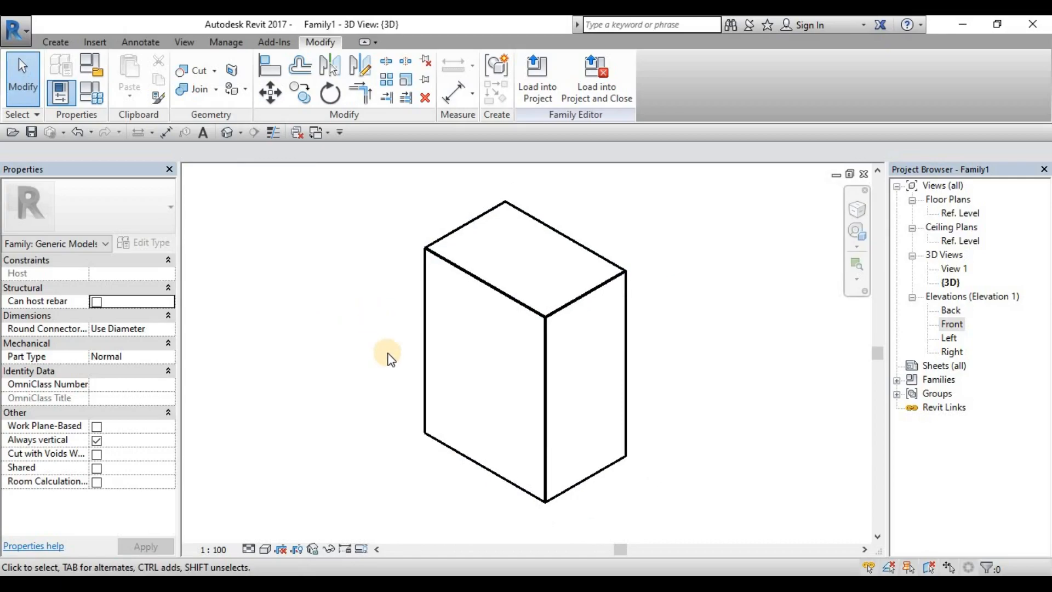
middle_click_drag(679, 408, 677, 400, "shift")
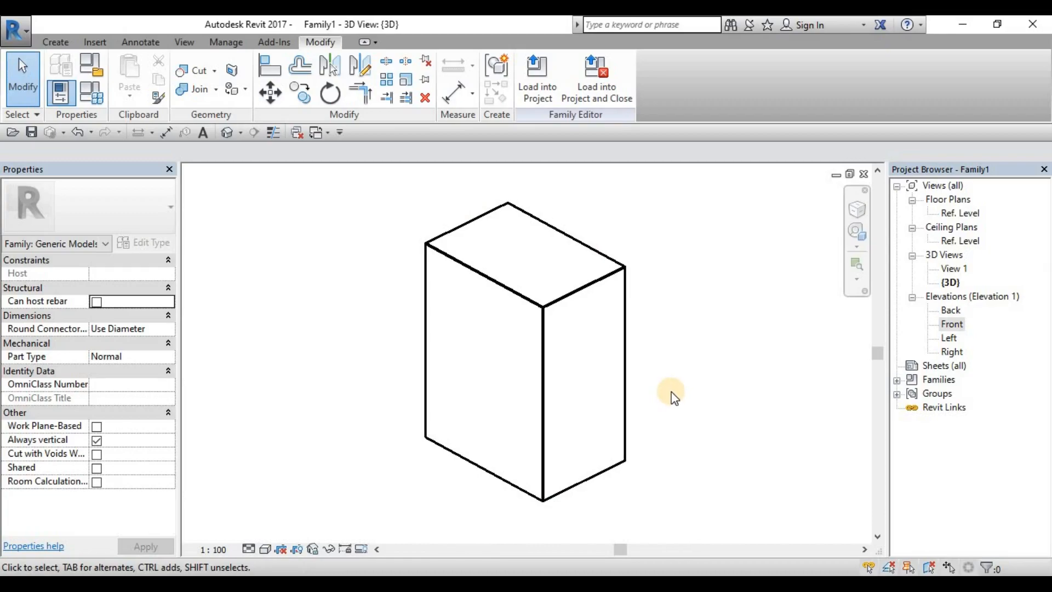
scroll(672, 390, "up", 1)
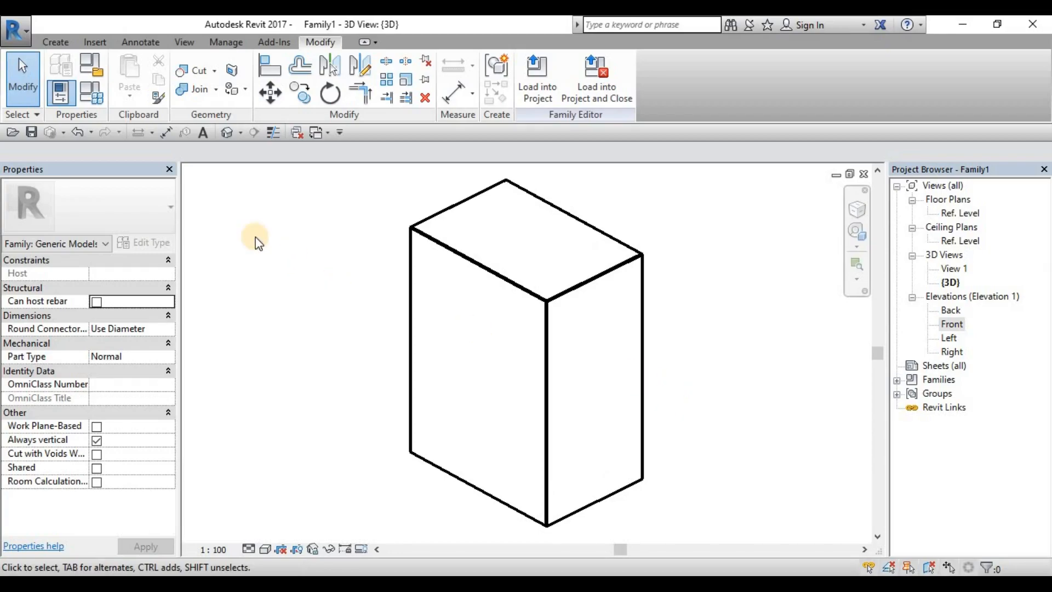
middle_click_drag(581, 285, 702, 274)
middle_click_drag(667, 313, 677, 313)
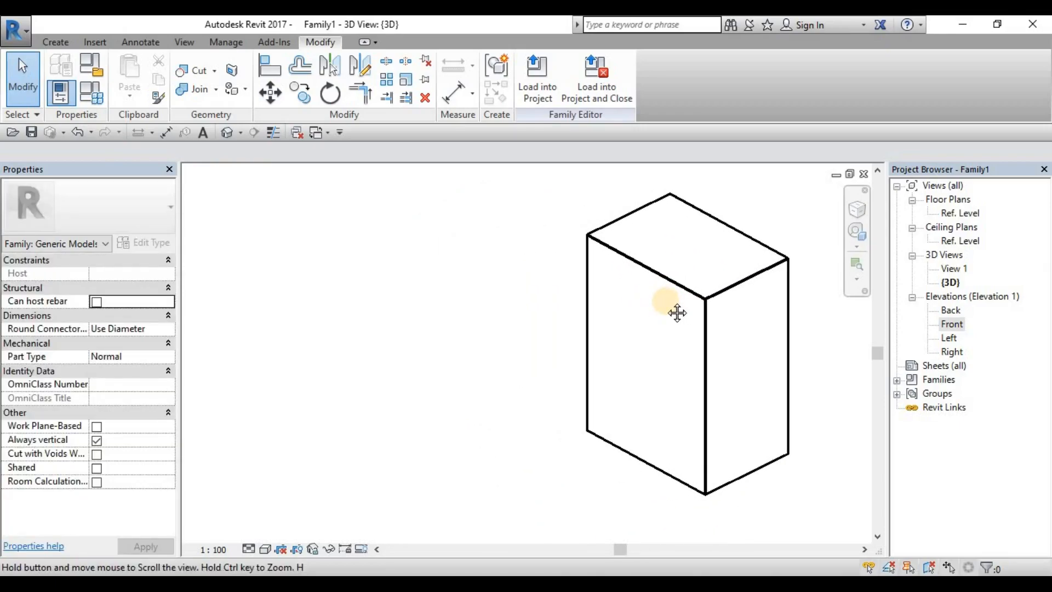
Step: Review the width, depth and height parameters in the Family Types dialog and close it
left_click(97, 93)
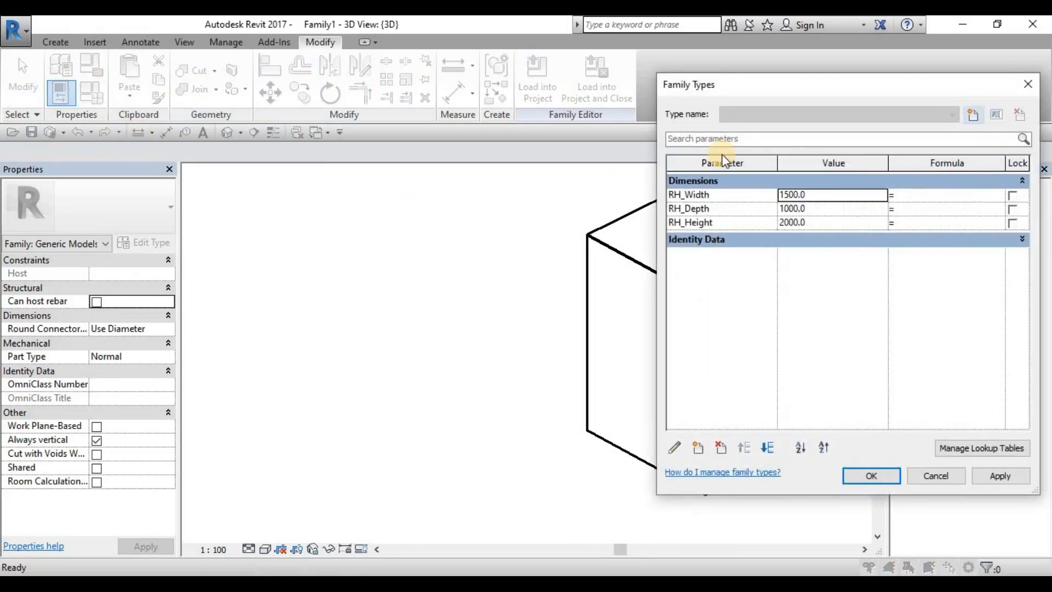
left_click_drag(766, 100, 240, 103)
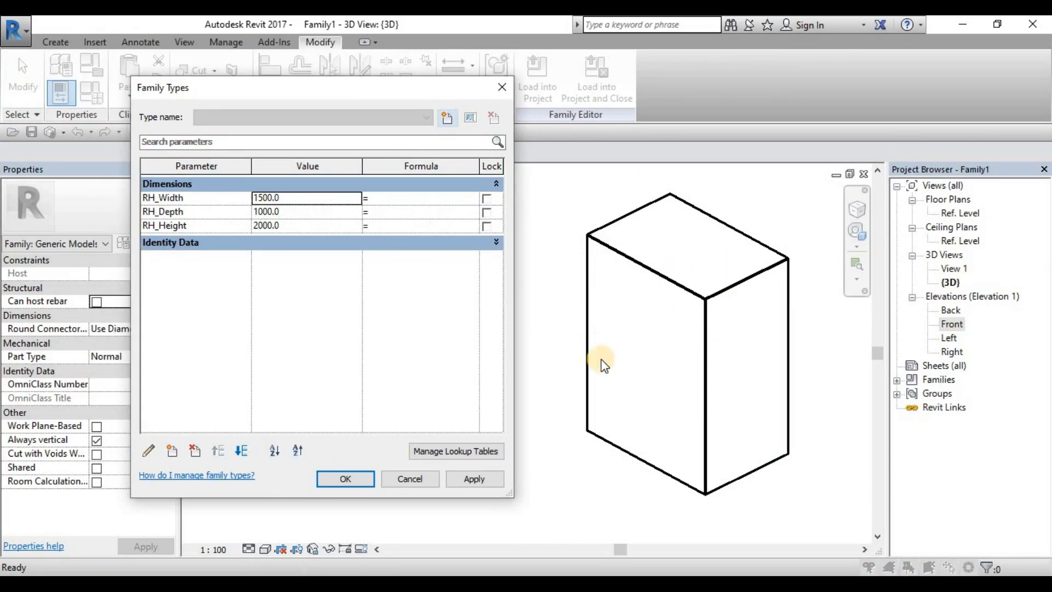
left_click(340, 478)
Step: Flex the box width in Family Types by applying trial RH_Width values of 100 and 2500
scroll(738, 359, "down", 3)
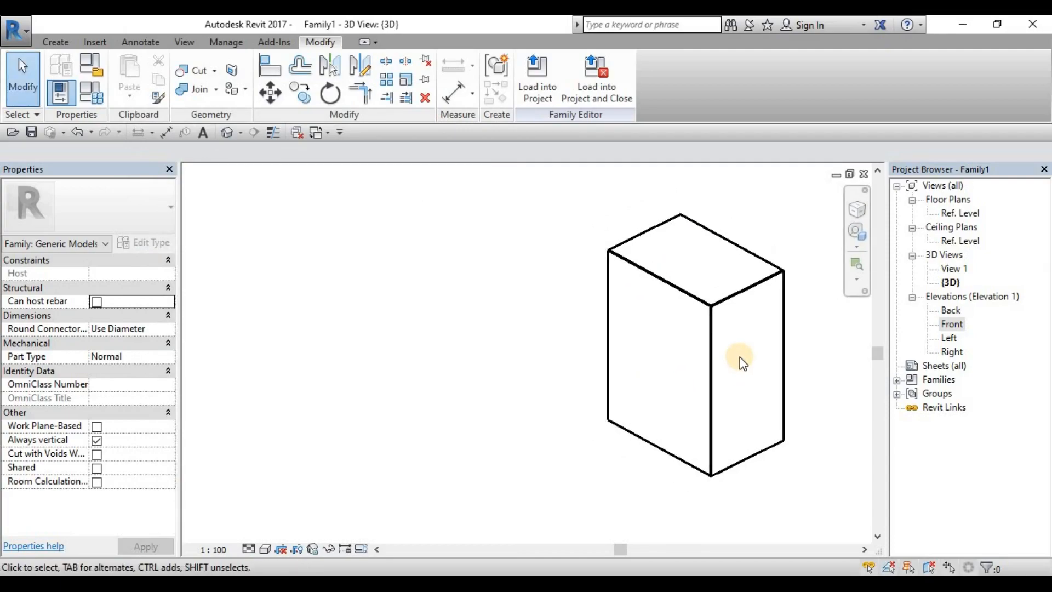
scroll(753, 397, "down", 2)
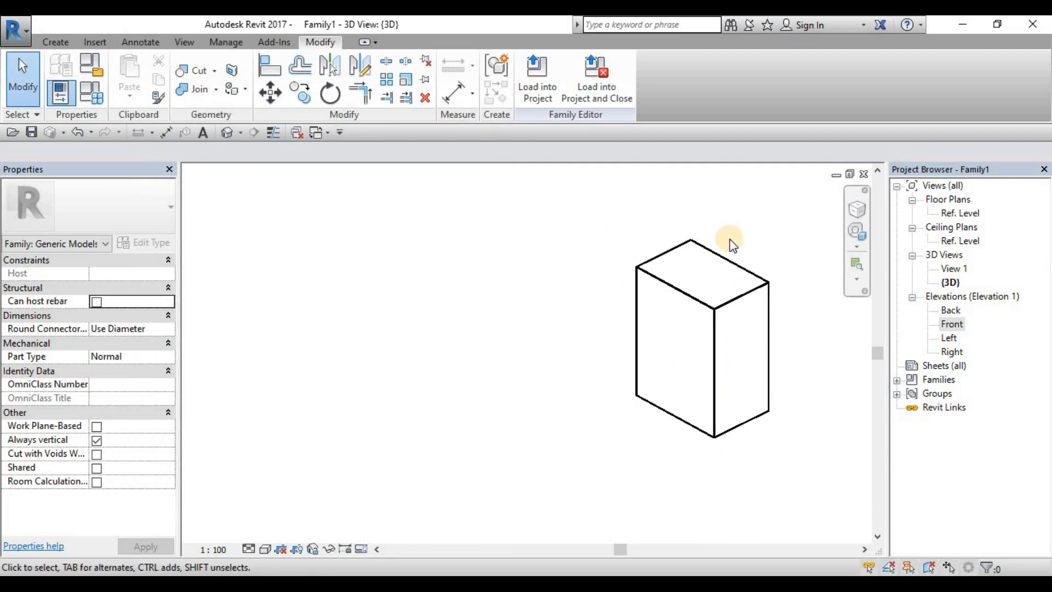
scroll(744, 322, "down", 2)
middle_click_drag(743, 322, 745, 324)
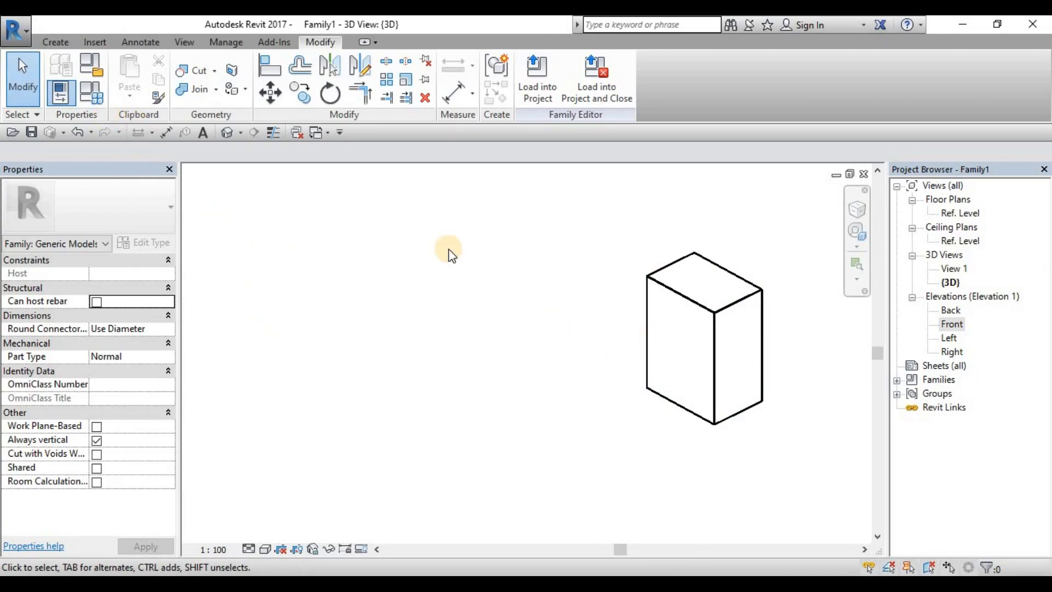
left_click(84, 95)
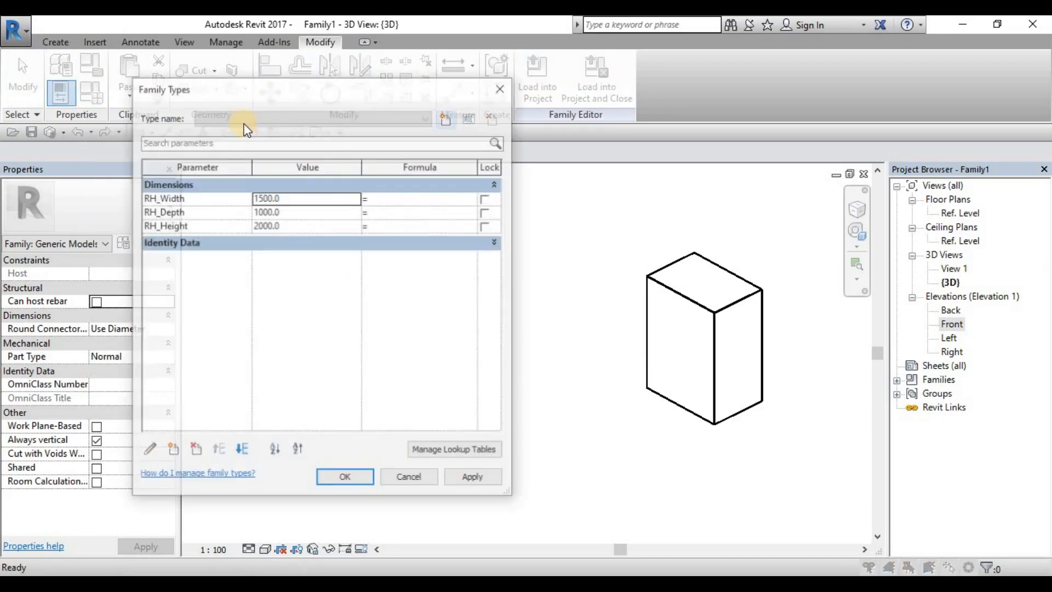
left_click_drag(347, 97, 359, 98)
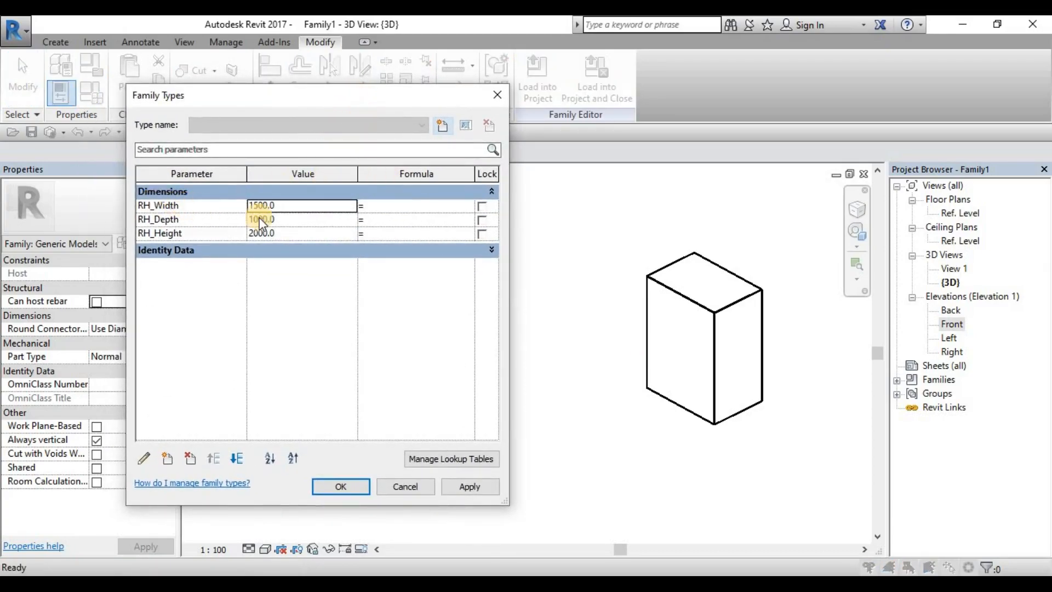
left_click(306, 205)
type("100")
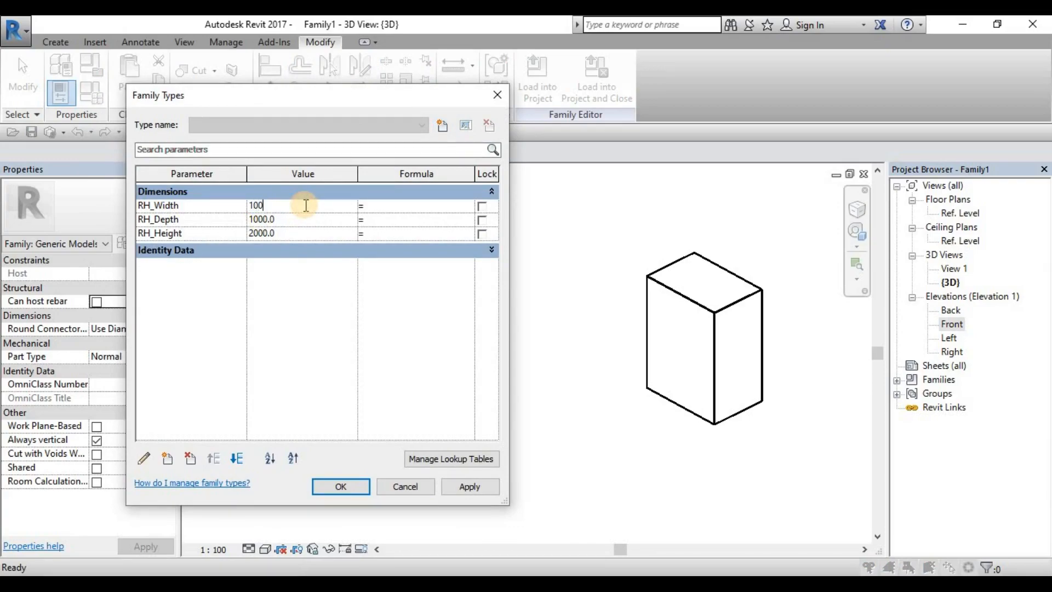
left_click(474, 488)
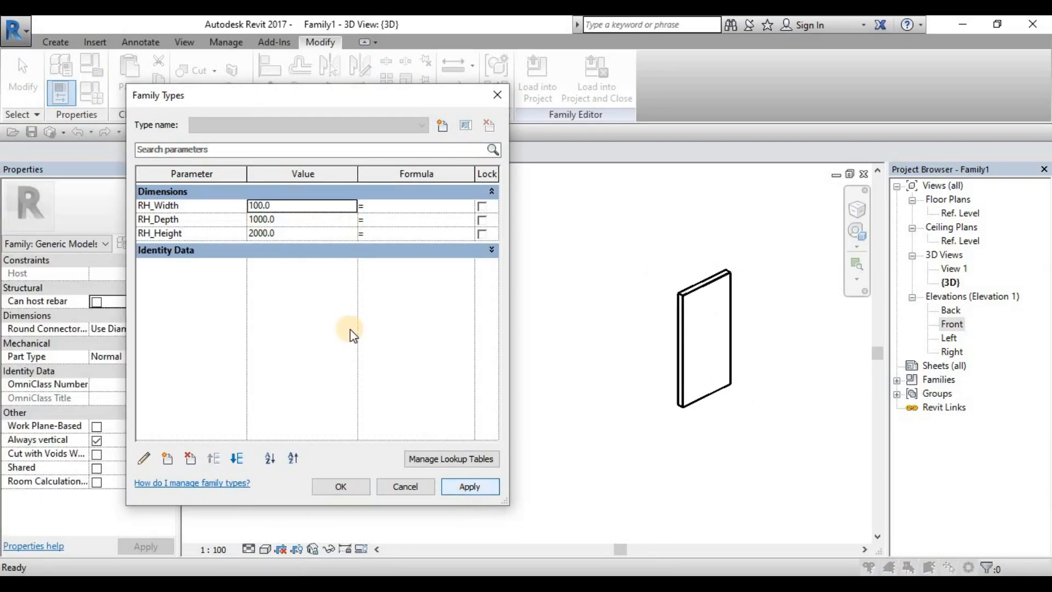
left_click(285, 206)
type("2500")
left_click(462, 491)
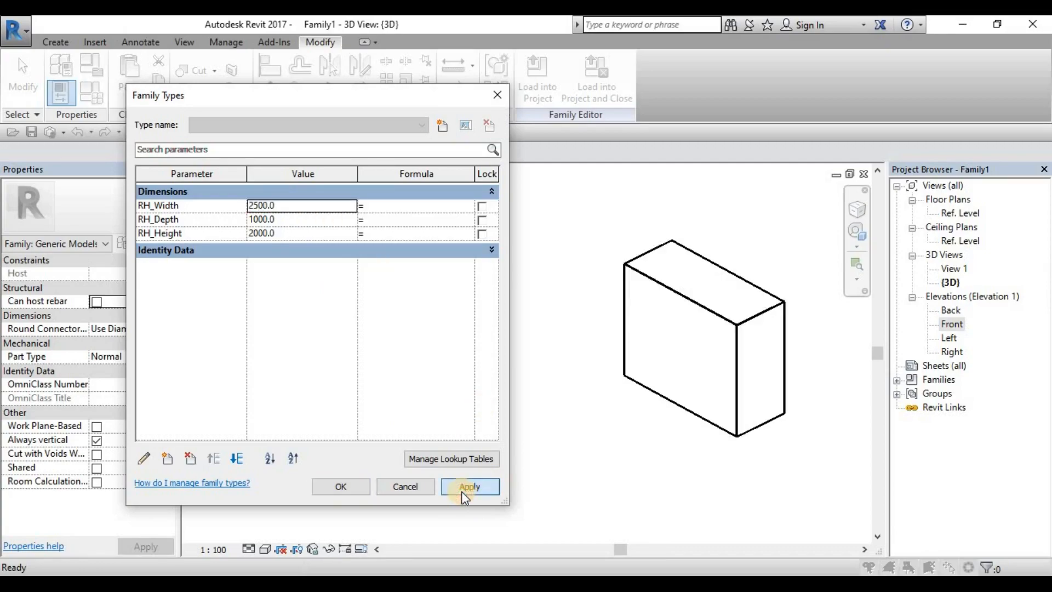
Step: Set RH_Width to 1000 and apply it to the box
left_click(298, 209)
type("1000")
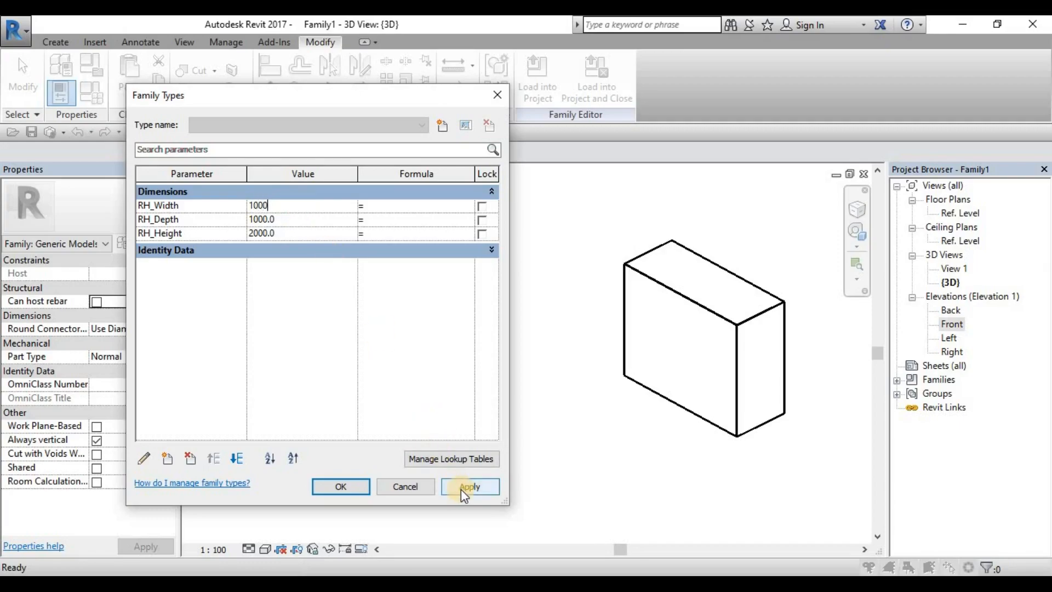
left_click(462, 489)
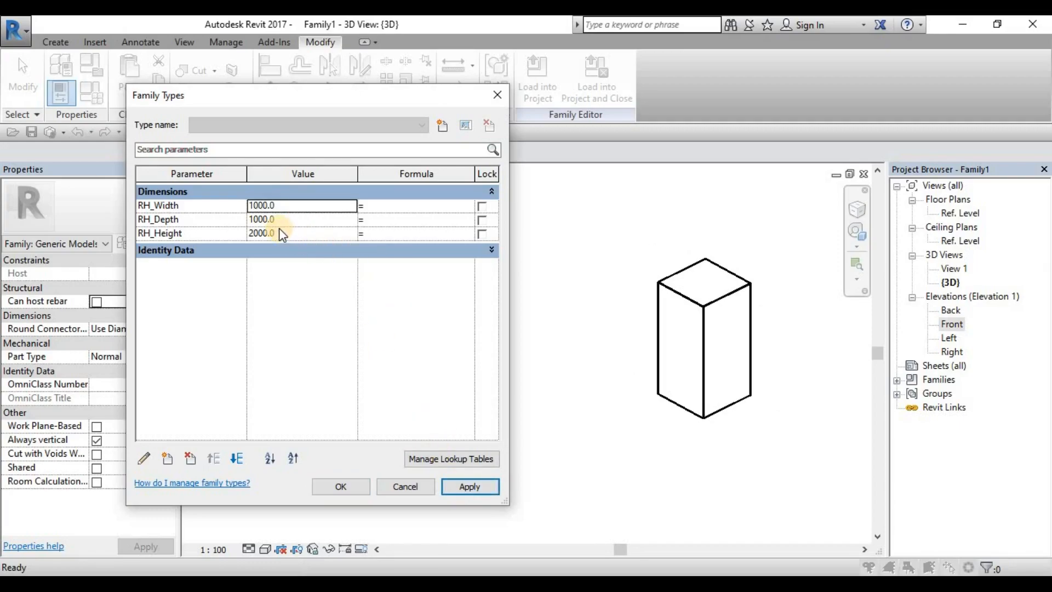
Step: Flex the box depth by applying RH_Depth values of 50 and 10000, and set it back to 1000
left_click(294, 224)
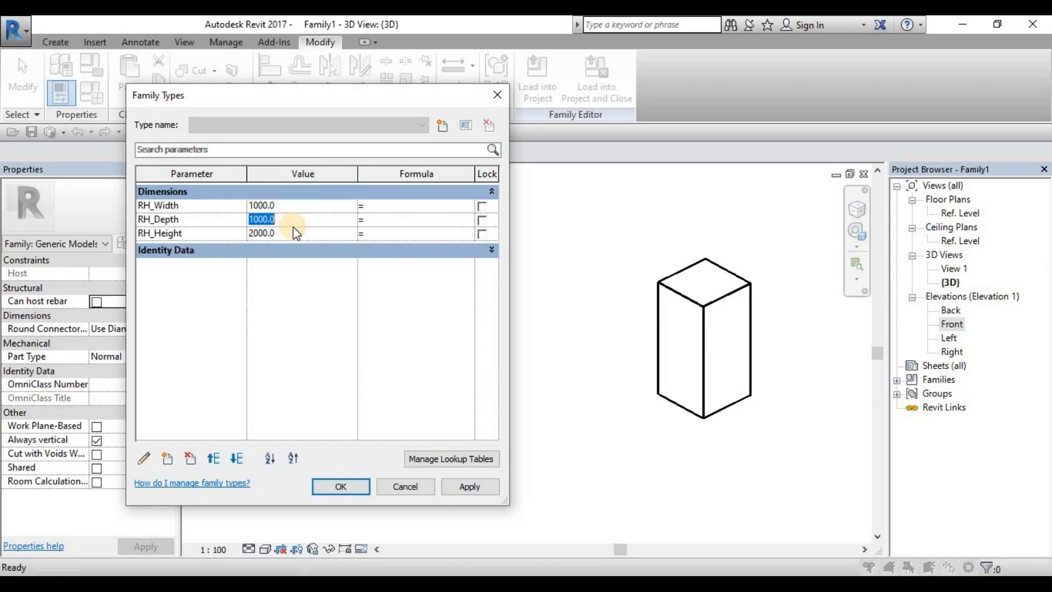
type("50")
left_click(469, 488)
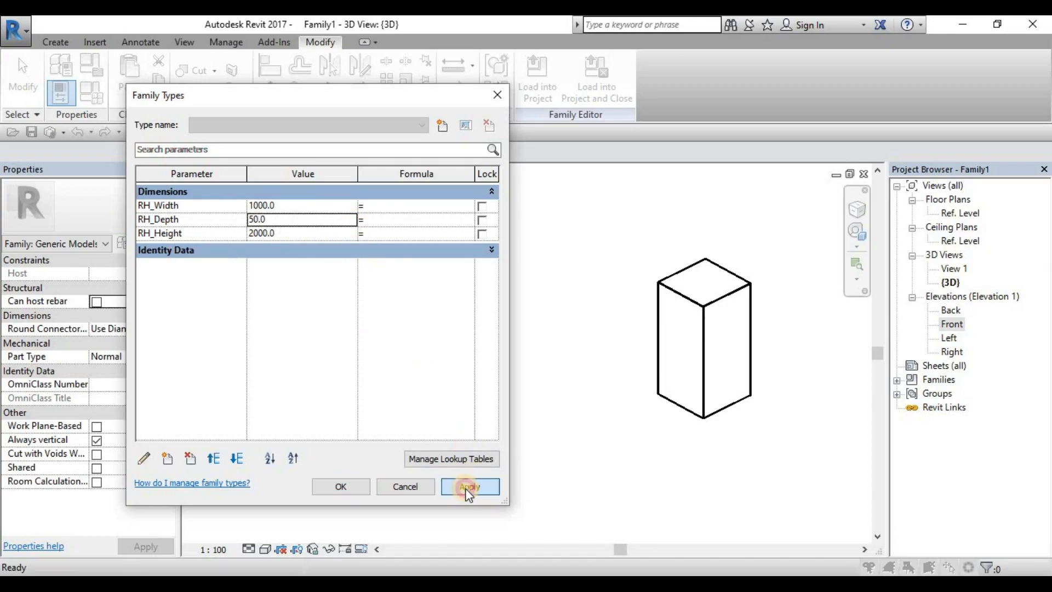
left_click(292, 219)
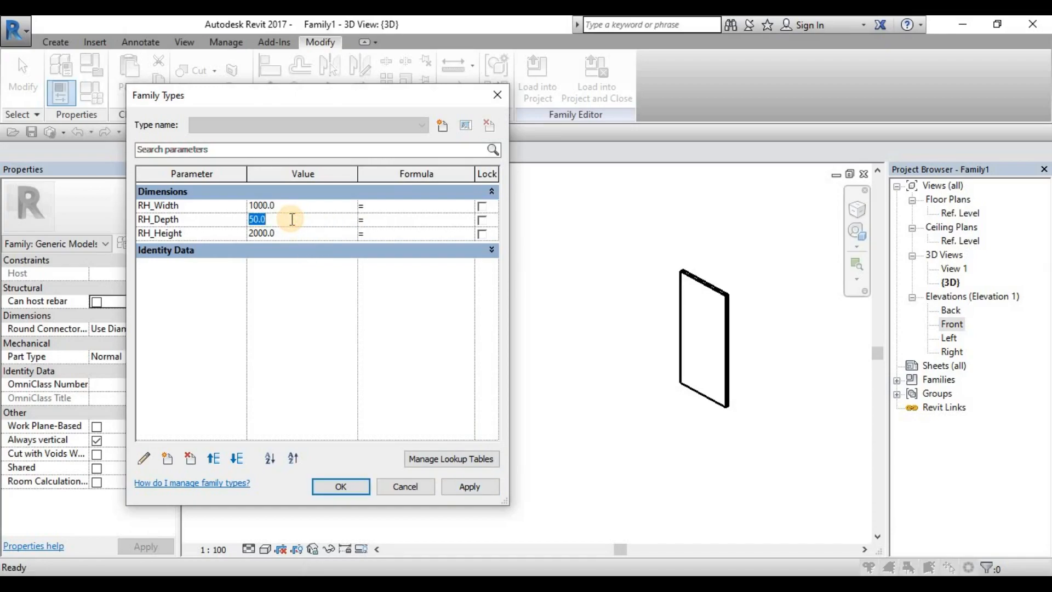
type("10000")
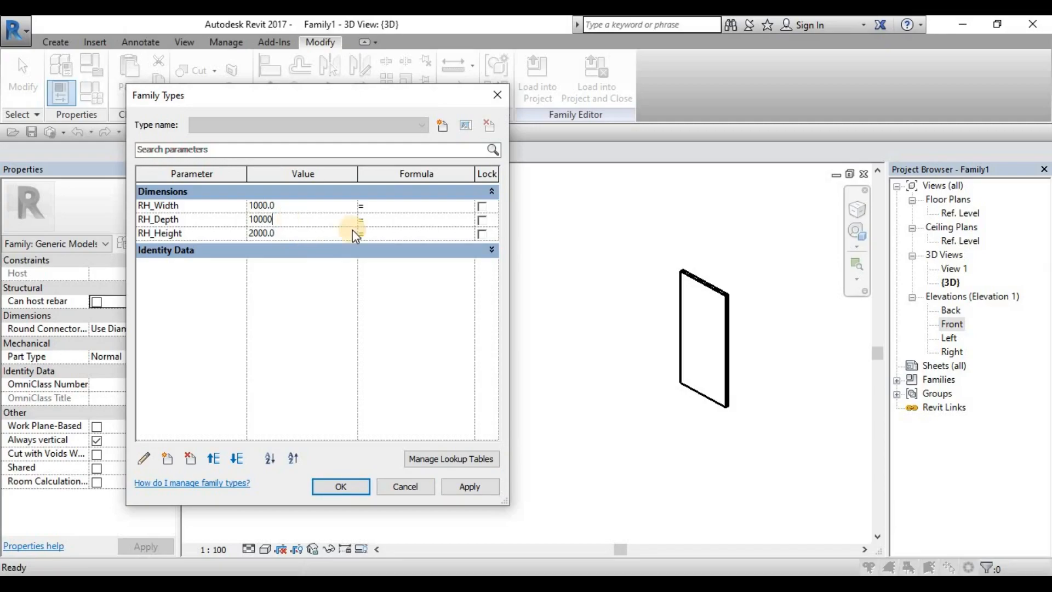
left_click(490, 486)
left_click(312, 223)
type("1000")
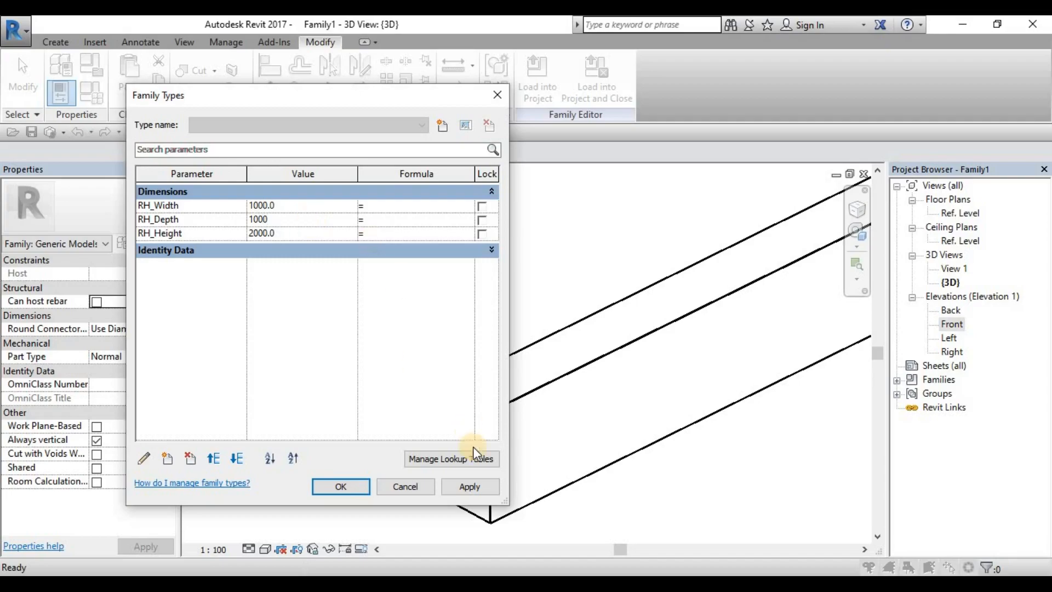
left_click(470, 486)
left_click(327, 222)
Step: Flex the box height by applying an RH_Height of 100, and set it back to 2000
left_click(293, 234)
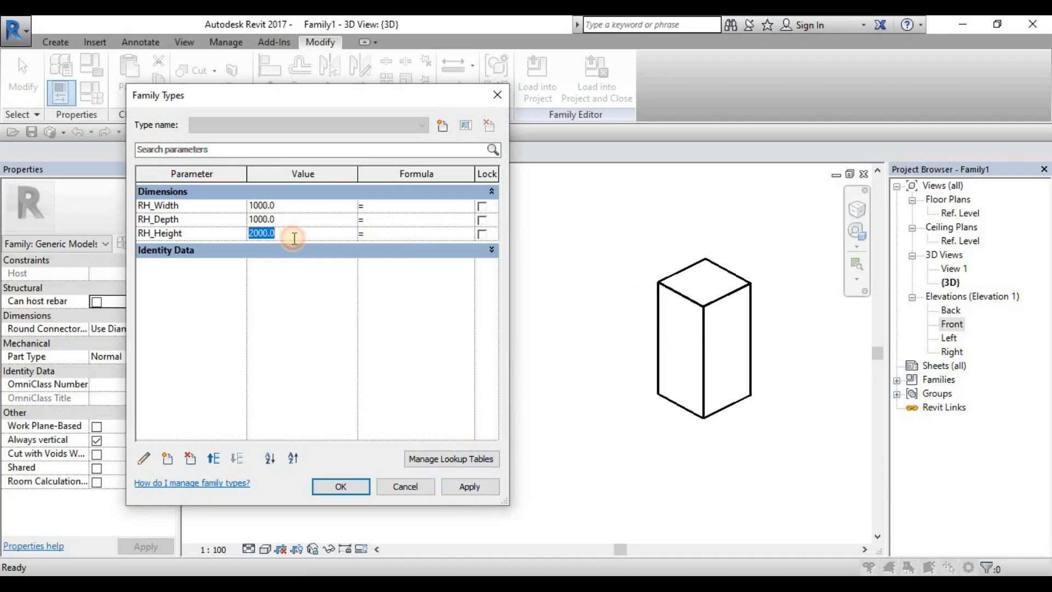
type("100")
left_click(471, 486)
left_click(314, 232)
type("2000")
left_click(469, 487)
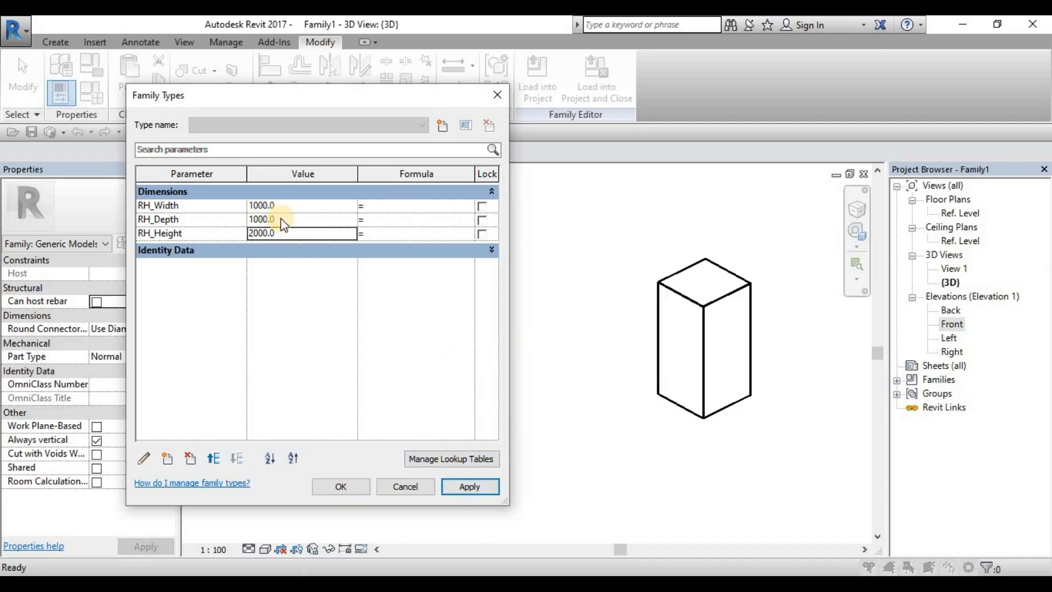
Step: Flex the box height by applying an RH_Height of 10000, and set it back to 2000
left_click(289, 234)
type("10000")
left_click(459, 490)
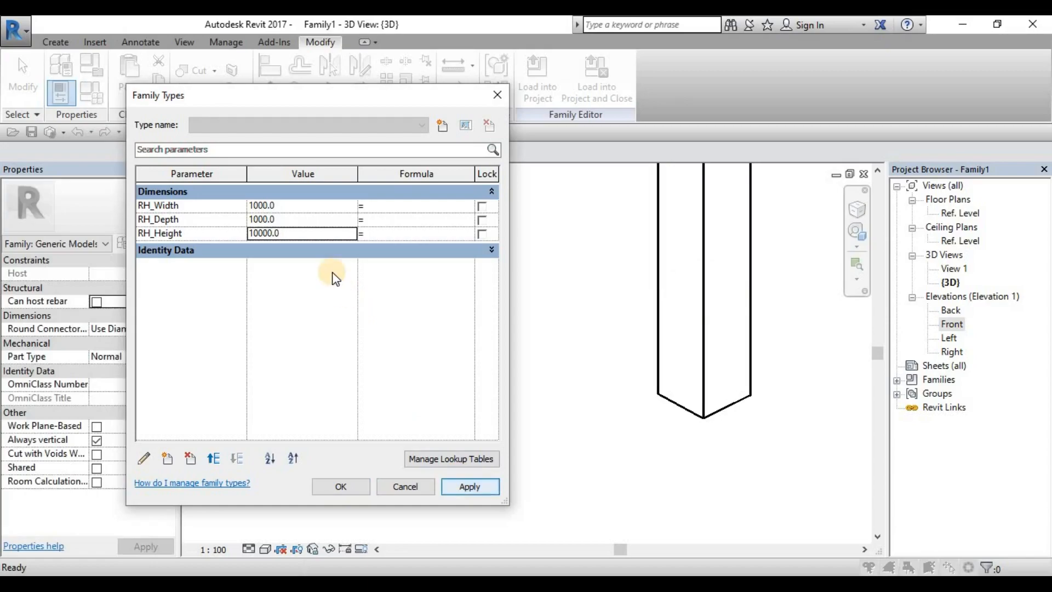
left_click(298, 232)
type("2000")
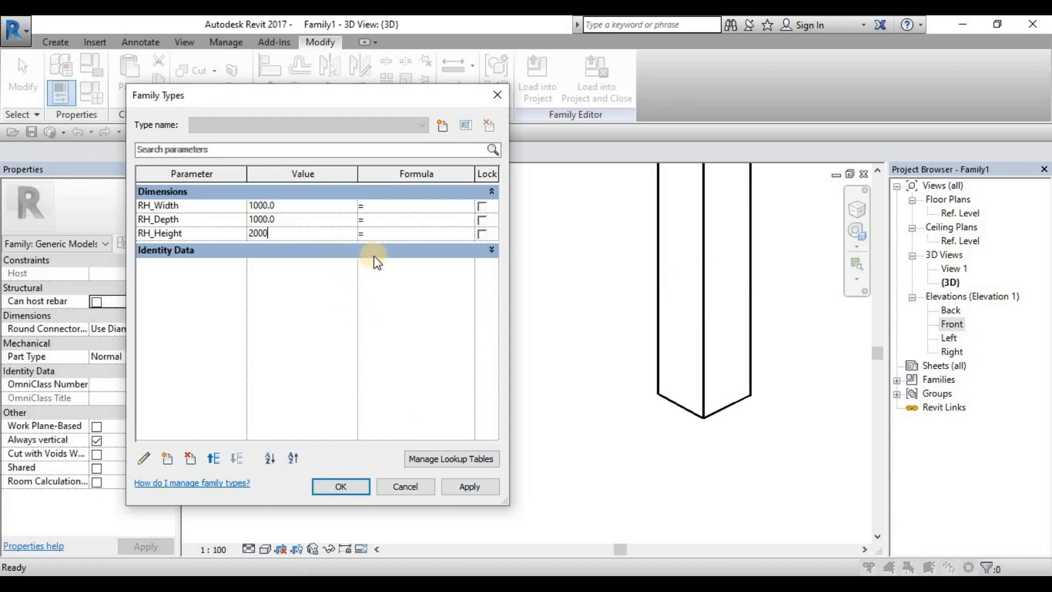
left_click(467, 487)
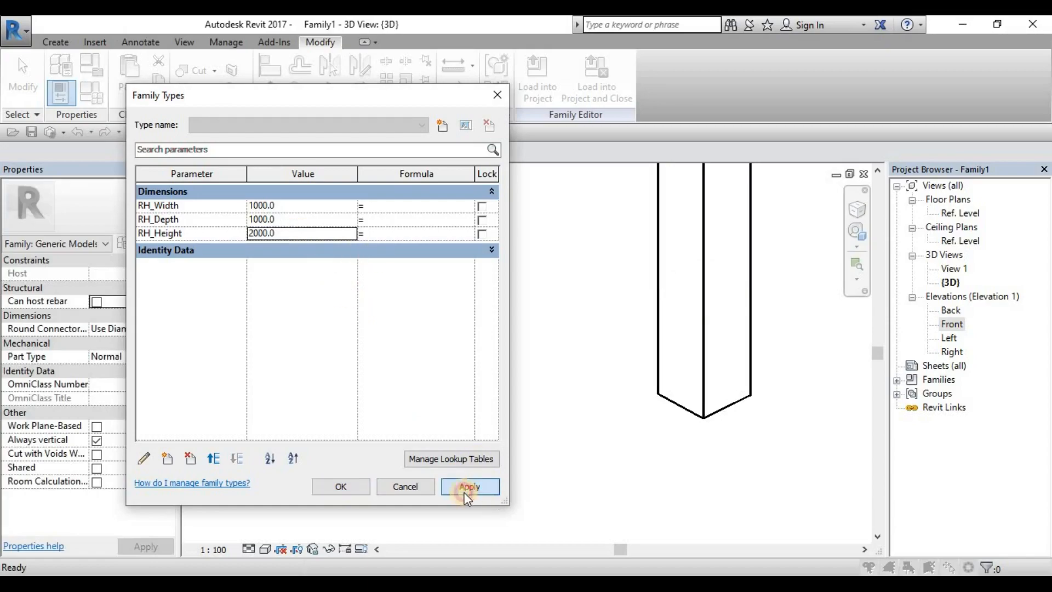
Step: Flex all three box parameters together by applying RH_Width 1500, RH_Depth 200 and RH_Height 5000
left_click(290, 207)
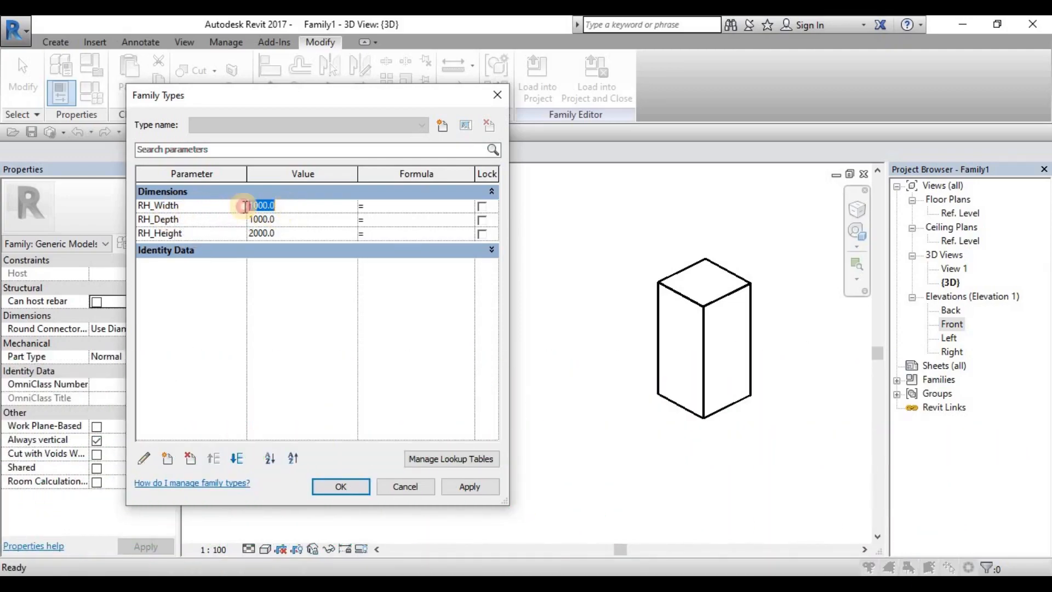
left_click(276, 219)
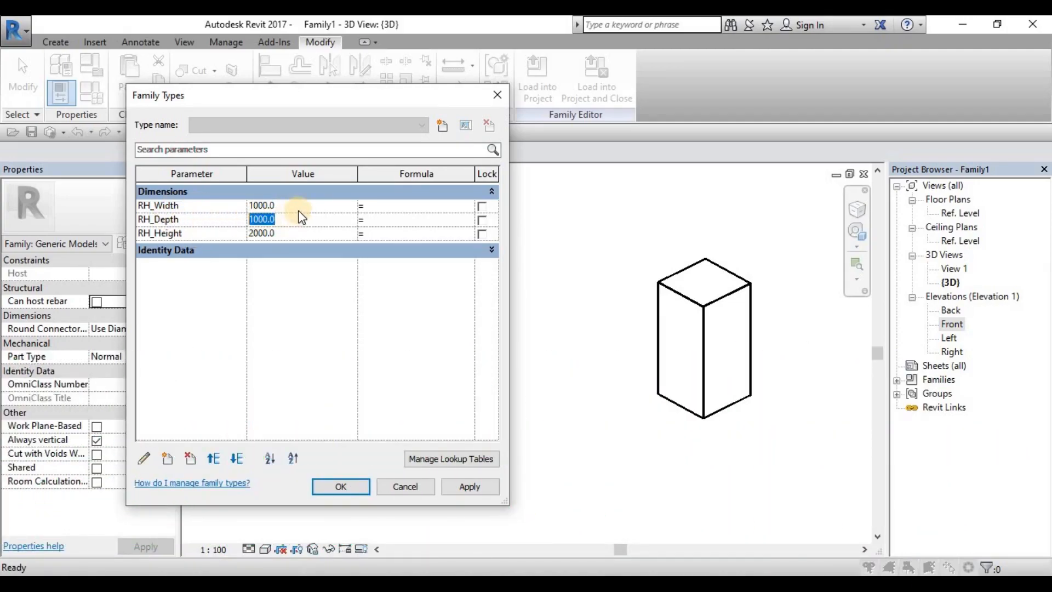
left_click(298, 203)
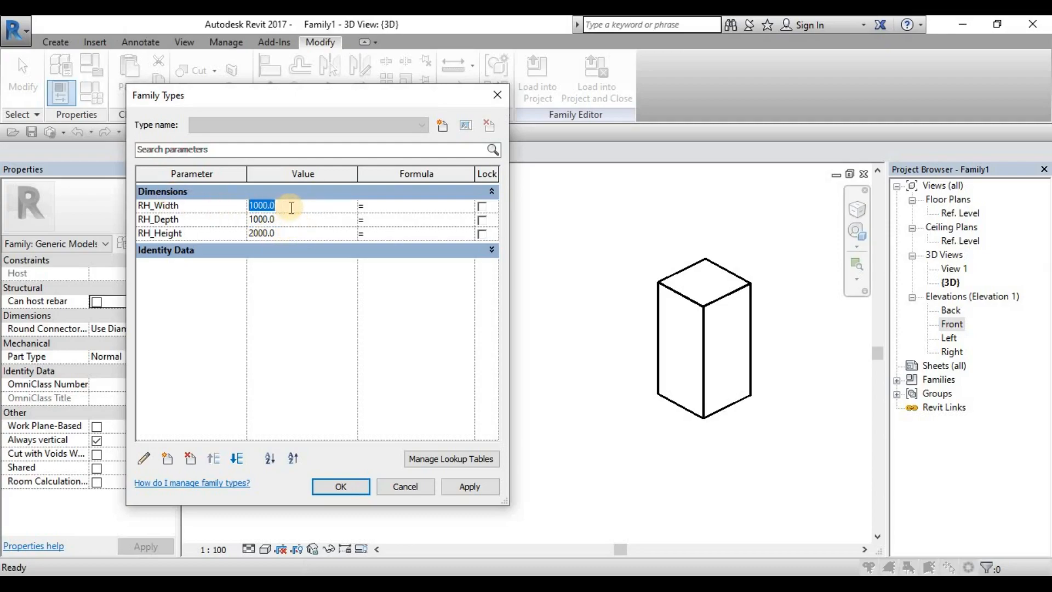
type("1500")
left_click(300, 219)
type("200")
left_click(321, 231)
type("3")
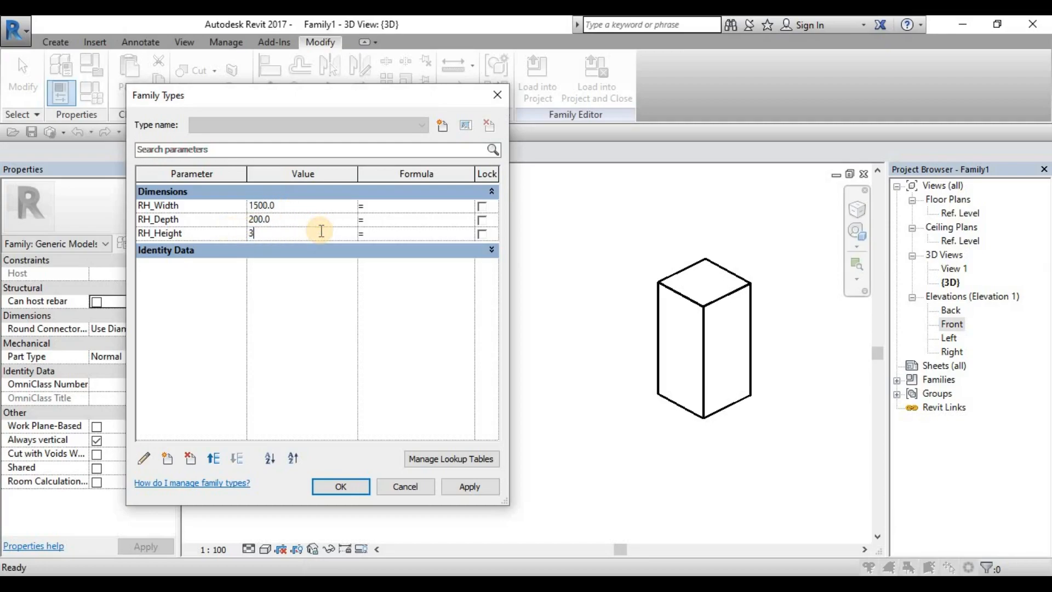
type("000")
key("Return")
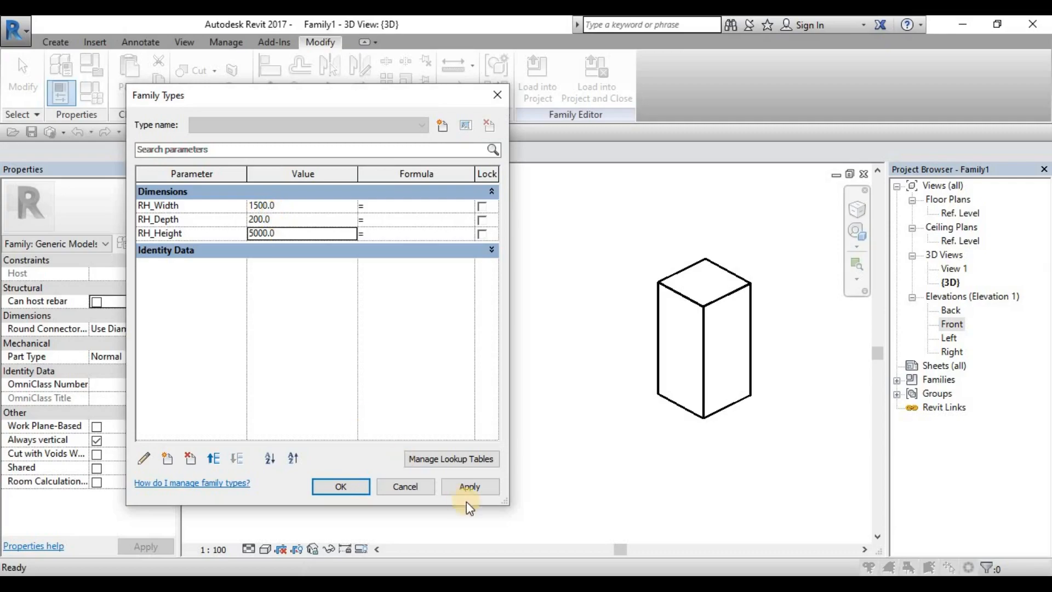
left_click(475, 489)
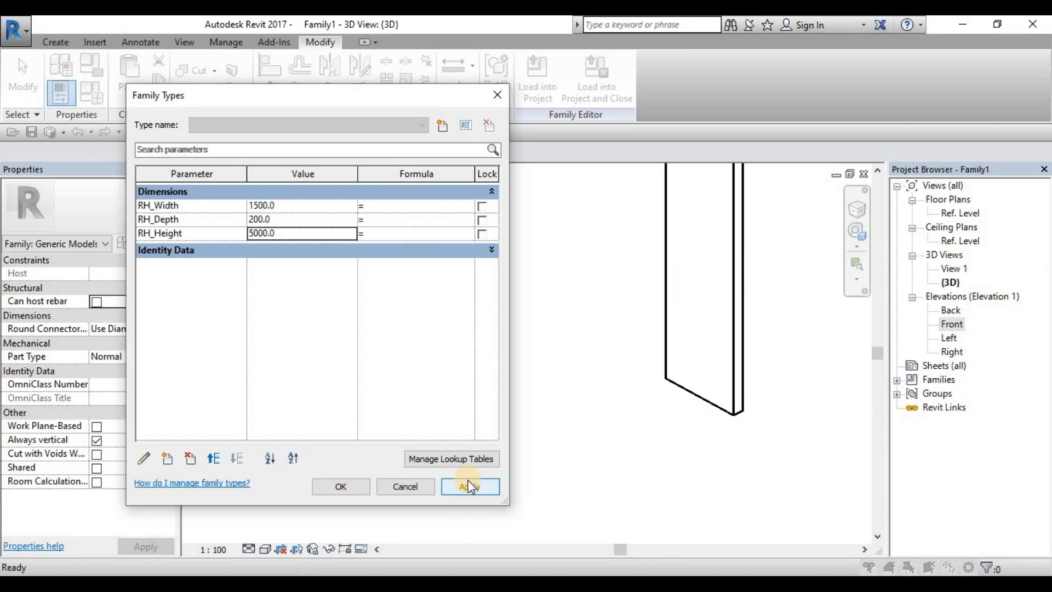
Step: Set RH_Width to 1000, RH_Depth to 1000 and RH_Height to 2000, apply them and close Family Types
left_click(277, 208)
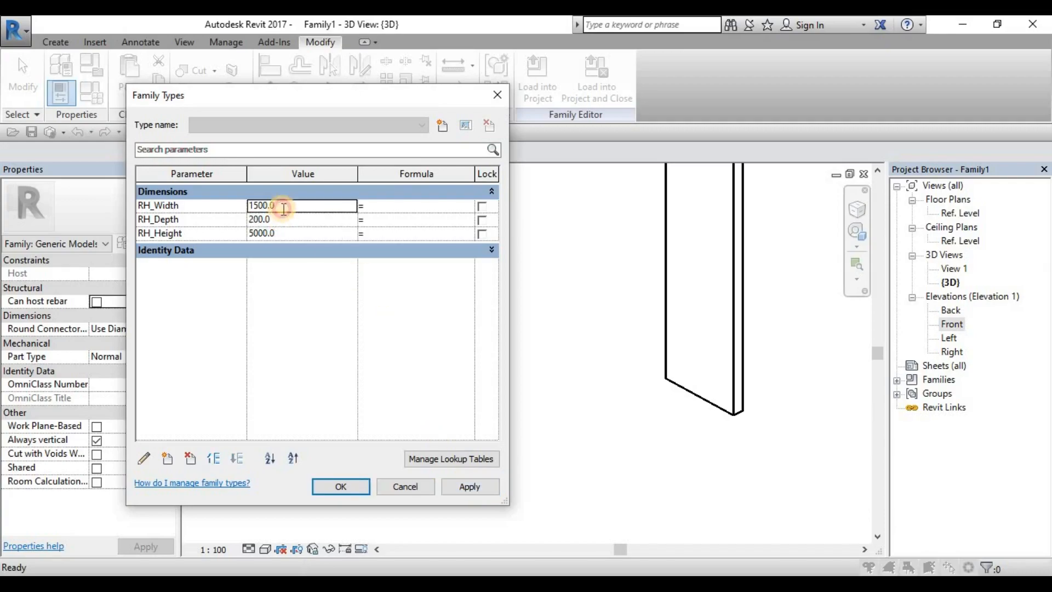
left_click(287, 219)
left_click(289, 232)
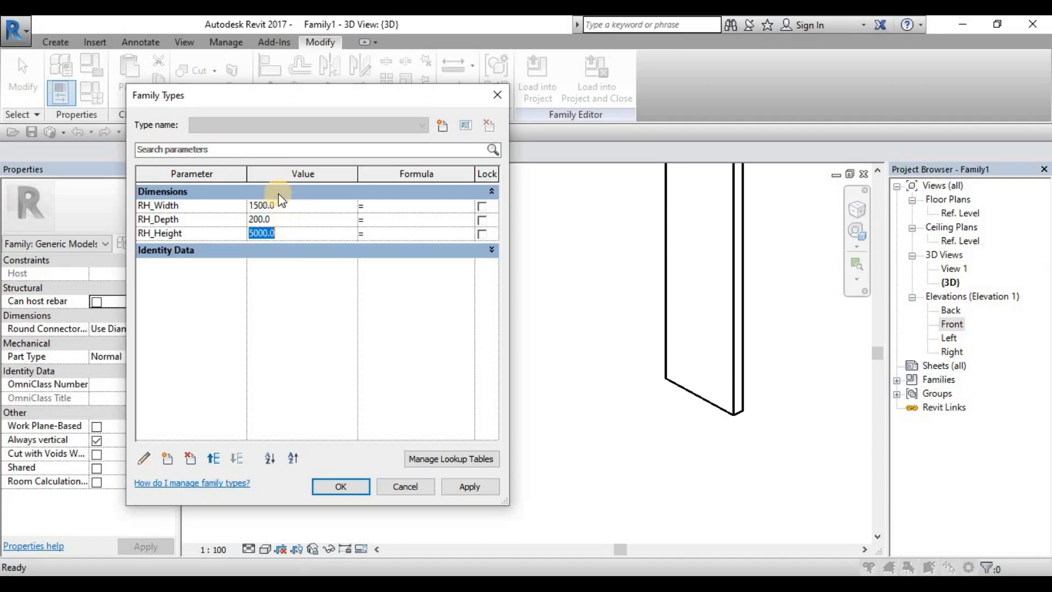
left_click(302, 204)
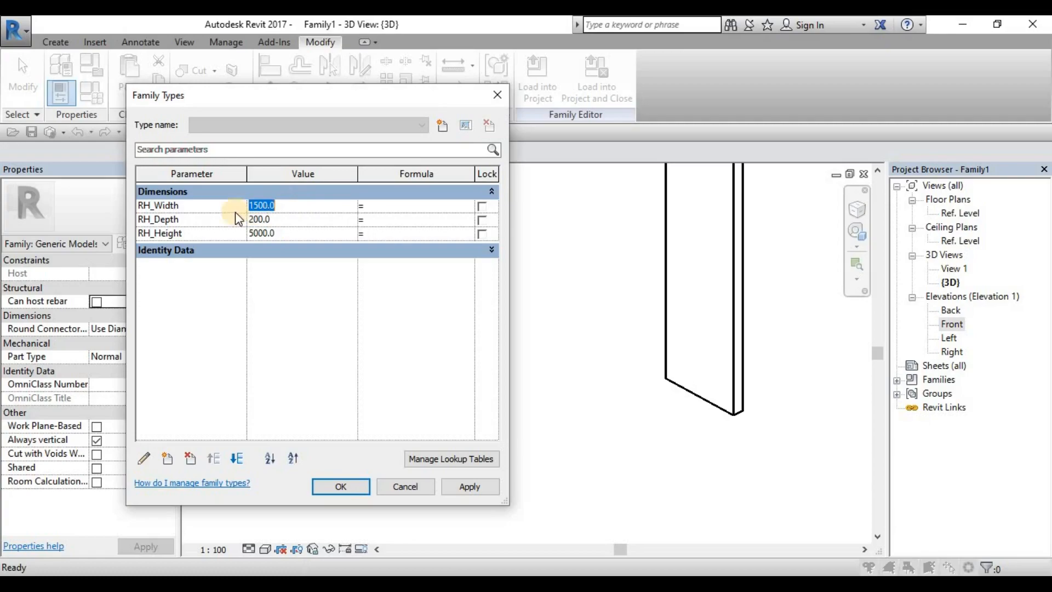
left_click(294, 217)
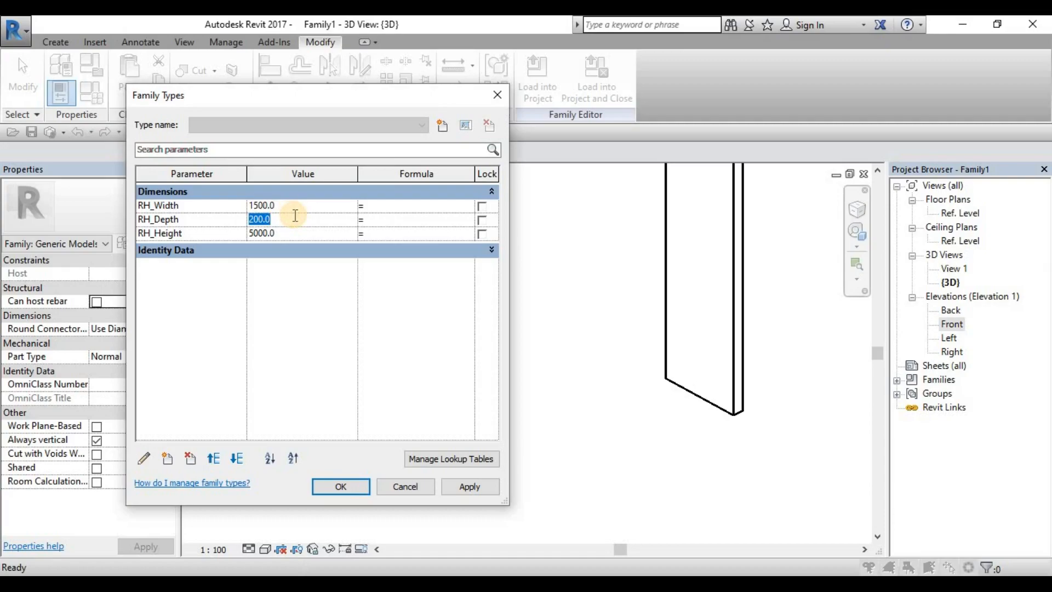
left_click(298, 209)
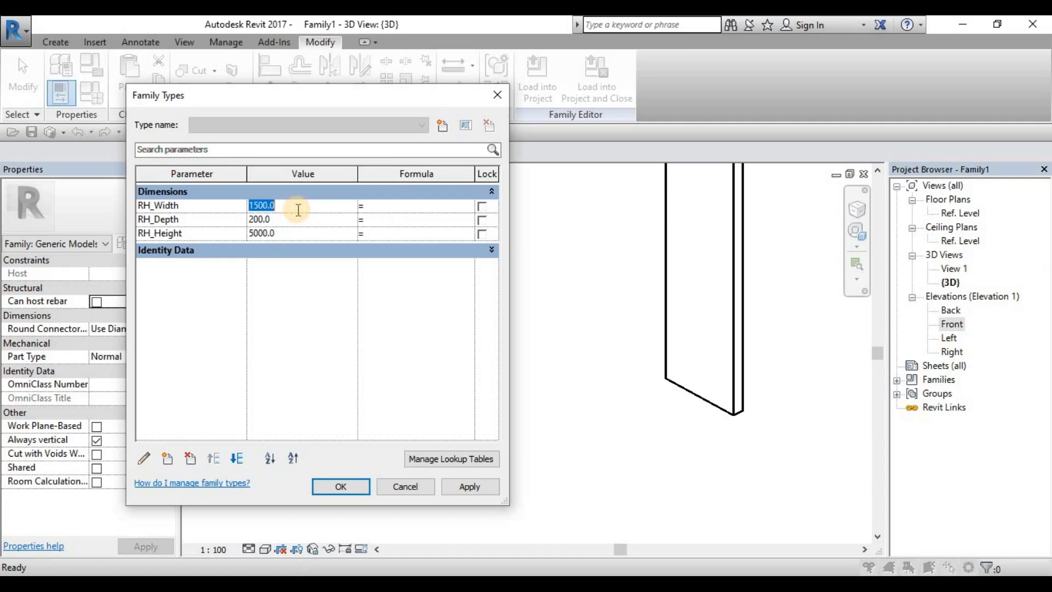
type("1000")
left_click(286, 220)
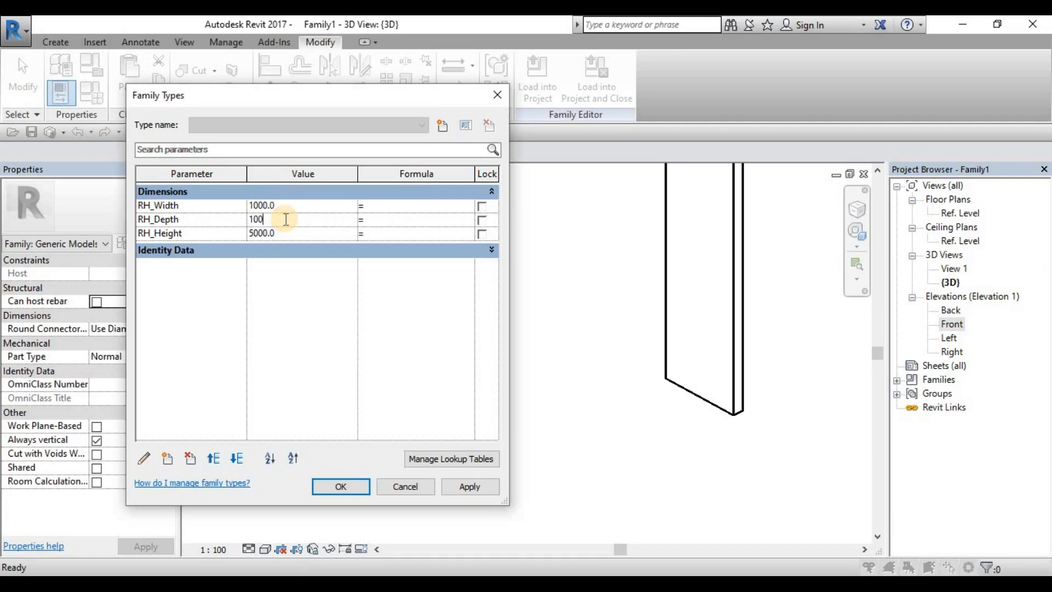
left_click(291, 234)
type("2000")
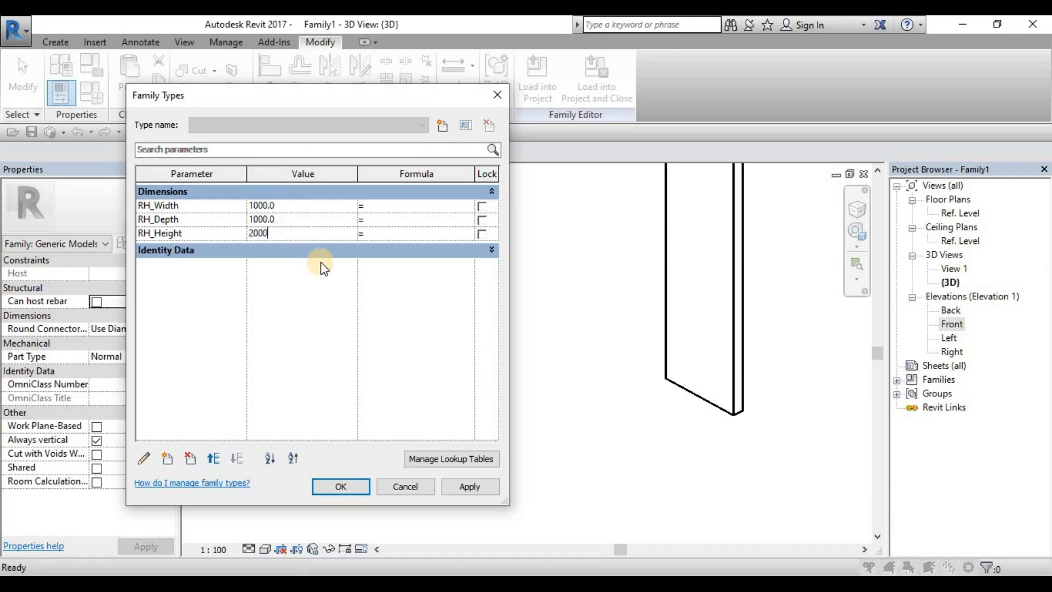
left_click(477, 486)
left_click(342, 487)
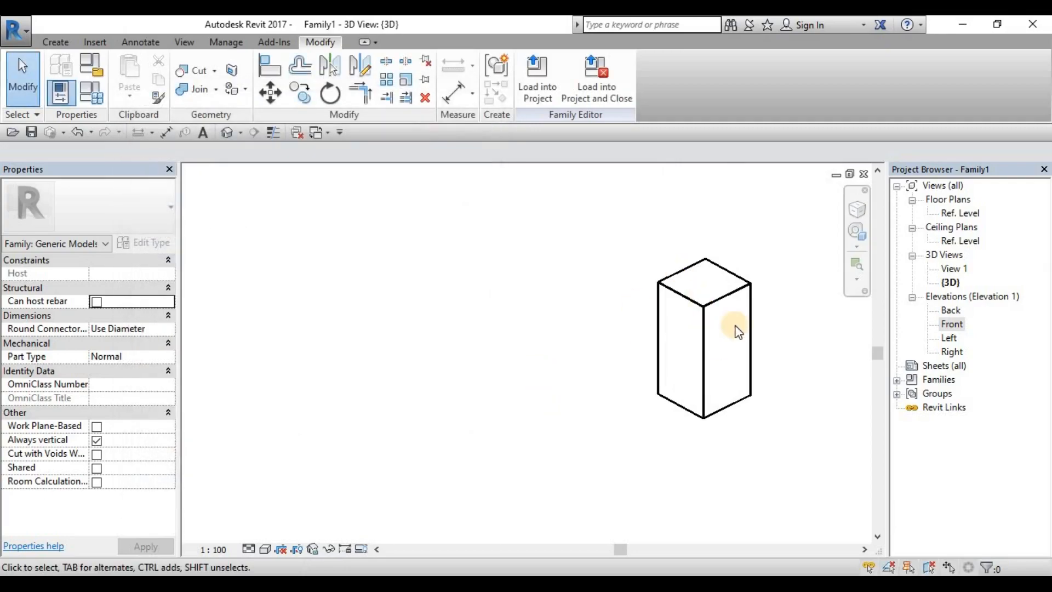
Step: Switch the 3D view of the box to the Shaded visual style
middle_click_drag(700, 342, 597, 342)
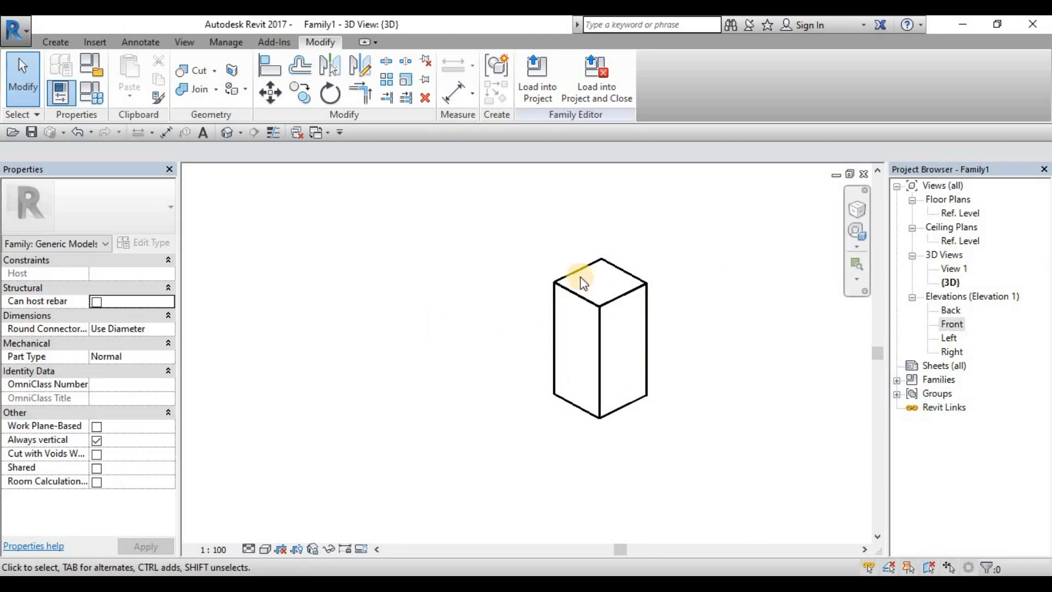
middle_click_drag(695, 328, 644, 310)
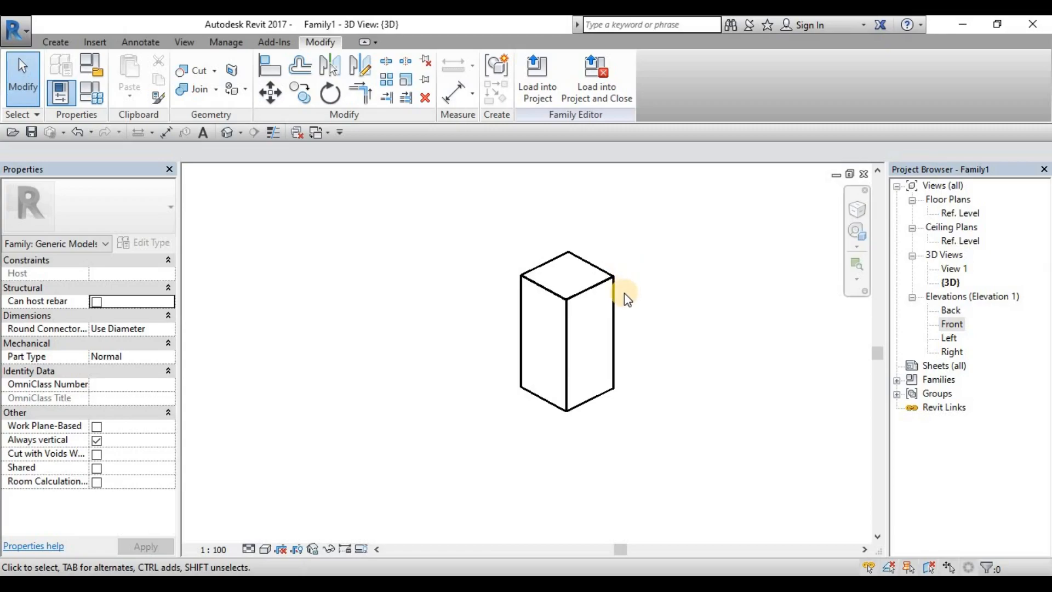
scroll(560, 301, "up", 3)
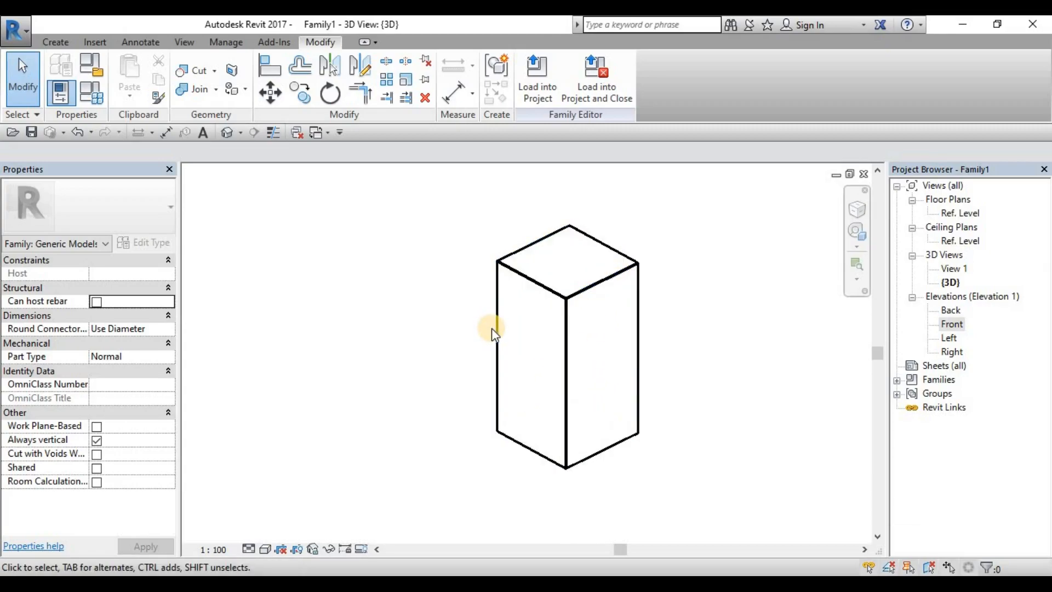
middle_click_drag(583, 317, 563, 320)
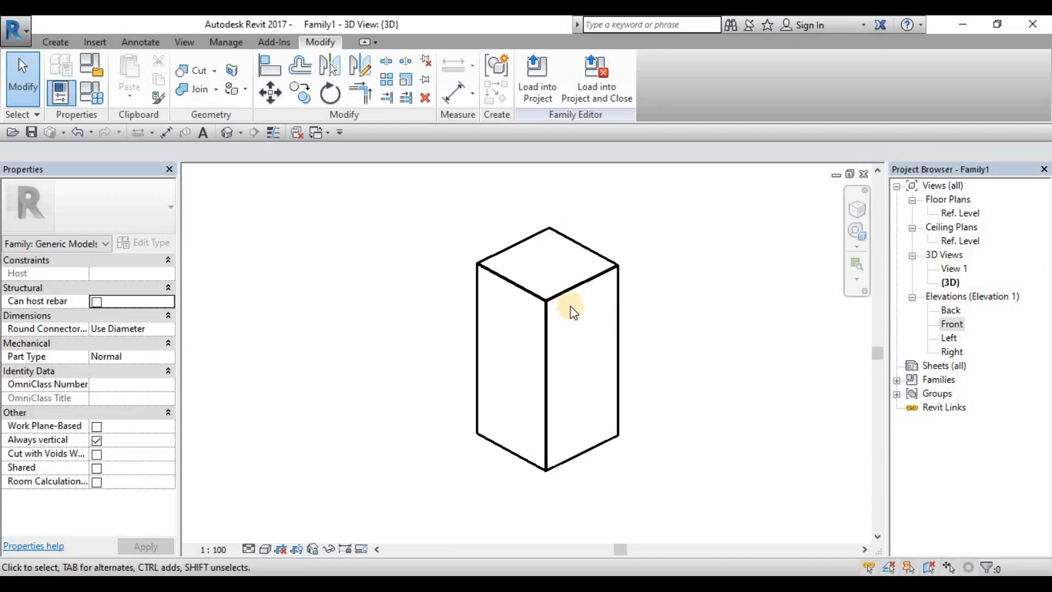
left_click(266, 548)
left_click(300, 488)
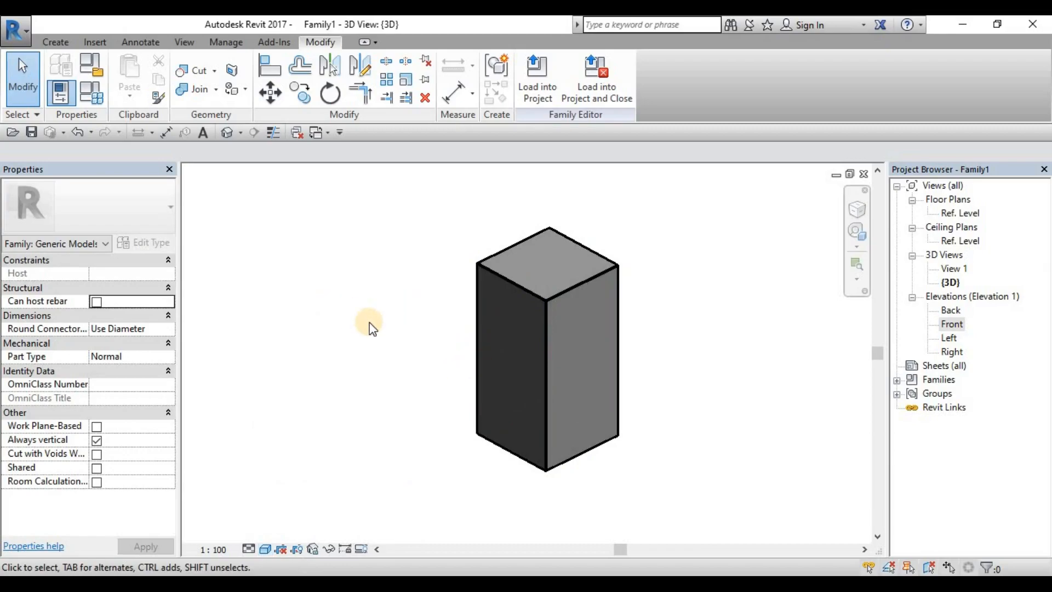
Step: Open the Material Browser for the box extrusion's Material property
left_click(545, 346)
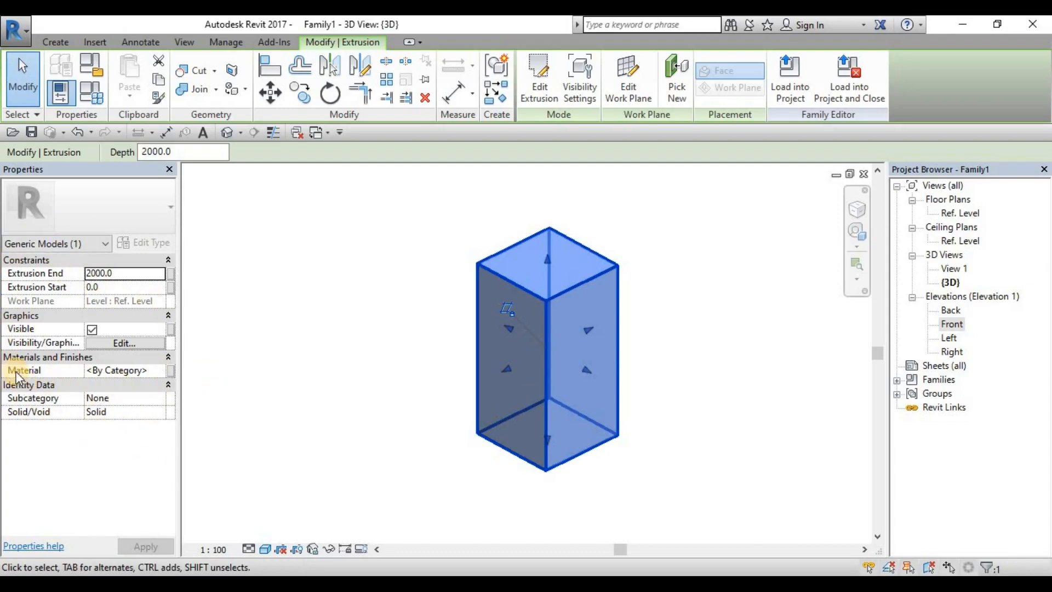
left_click(132, 370)
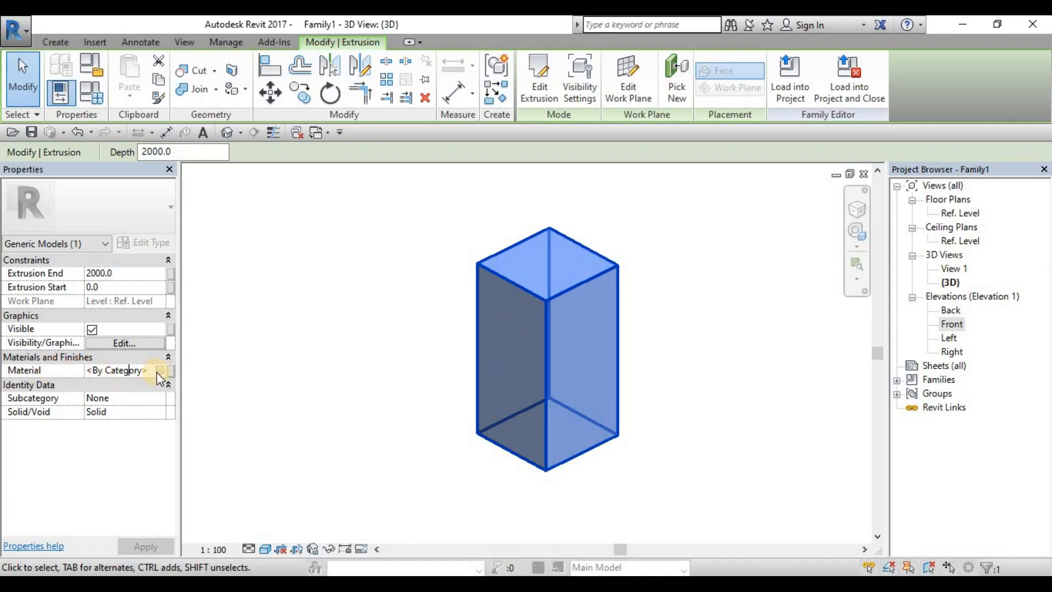
left_click(159, 371)
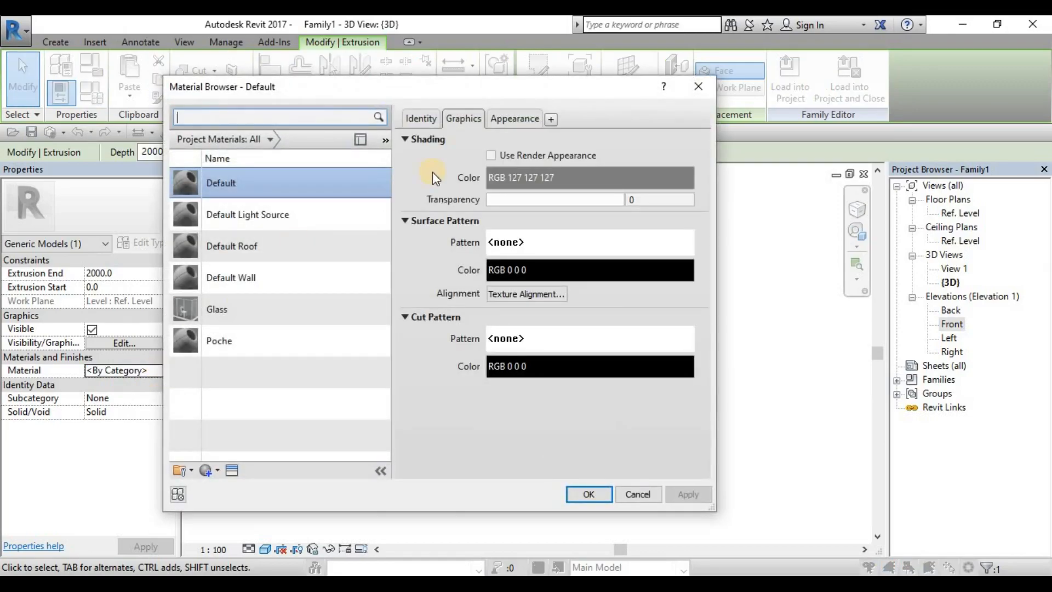
left_click_drag(467, 85, 500, 64)
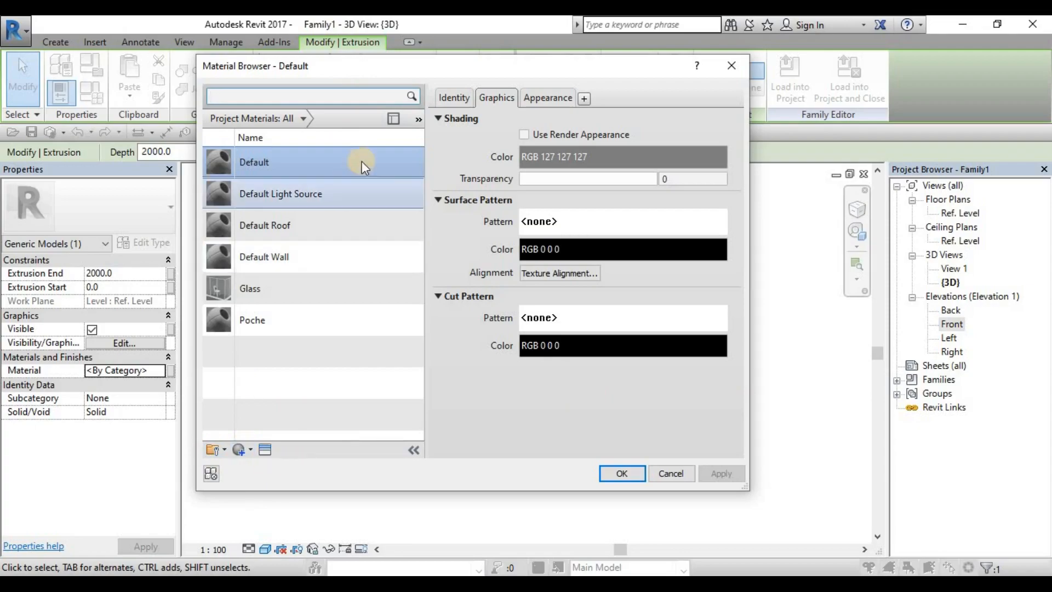
Step: Show the material library in the Material Browser and search it for Wood
left_click(394, 118)
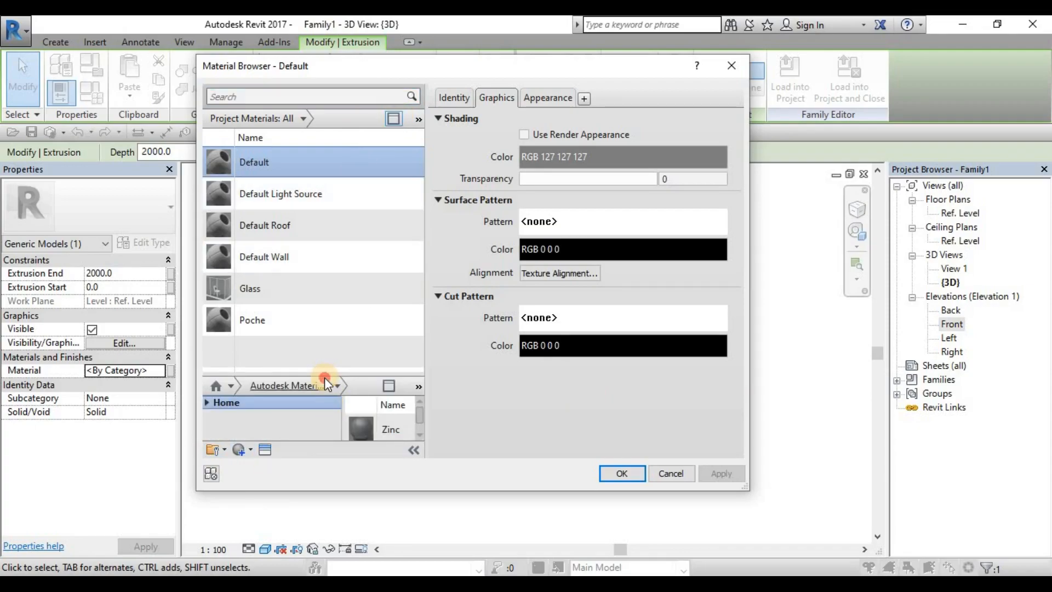
left_click_drag(325, 370, 318, 291)
left_click(309, 97)
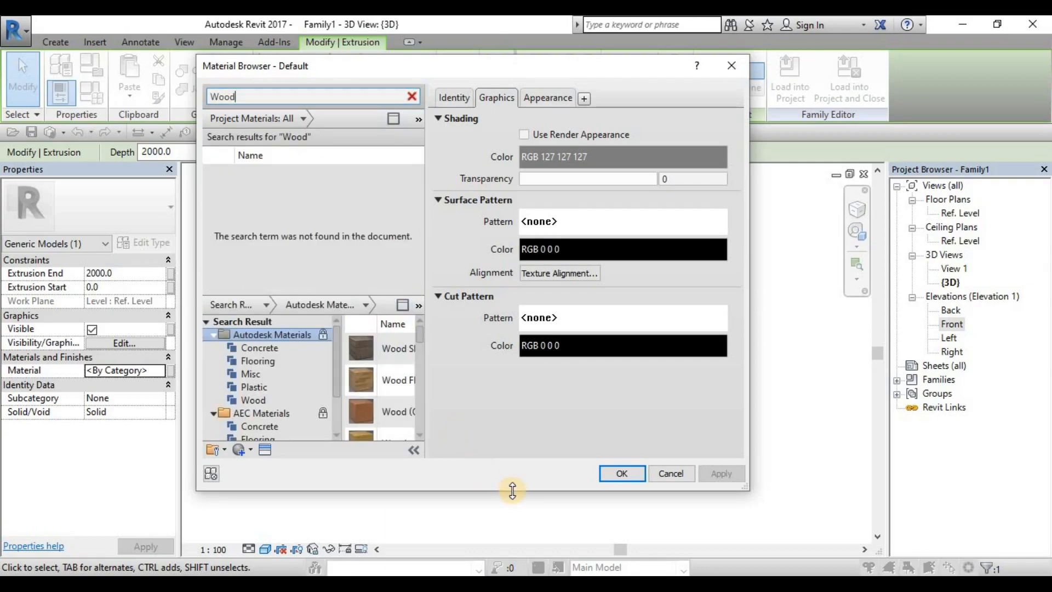
Step: Enlarge the Material Browser and try to assign the Walnut library material to the box extrusion
left_click_drag(515, 490, 516, 567)
left_click_drag(425, 361, 501, 368)
scroll(429, 419, "down", 1)
scroll(429, 419, "down", 1)
scroll(425, 425, "up", 2)
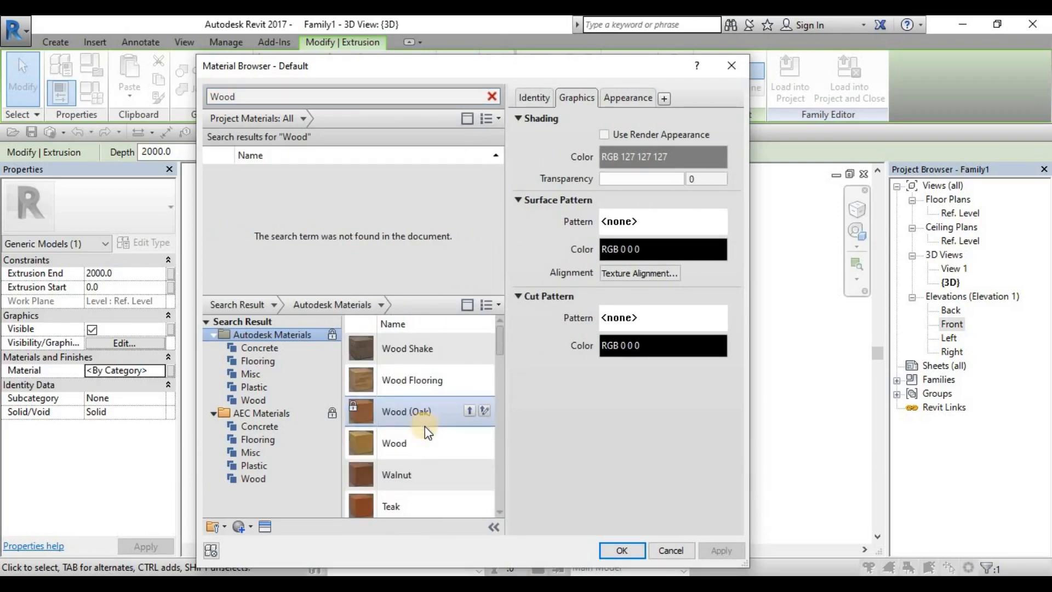
left_click(393, 473)
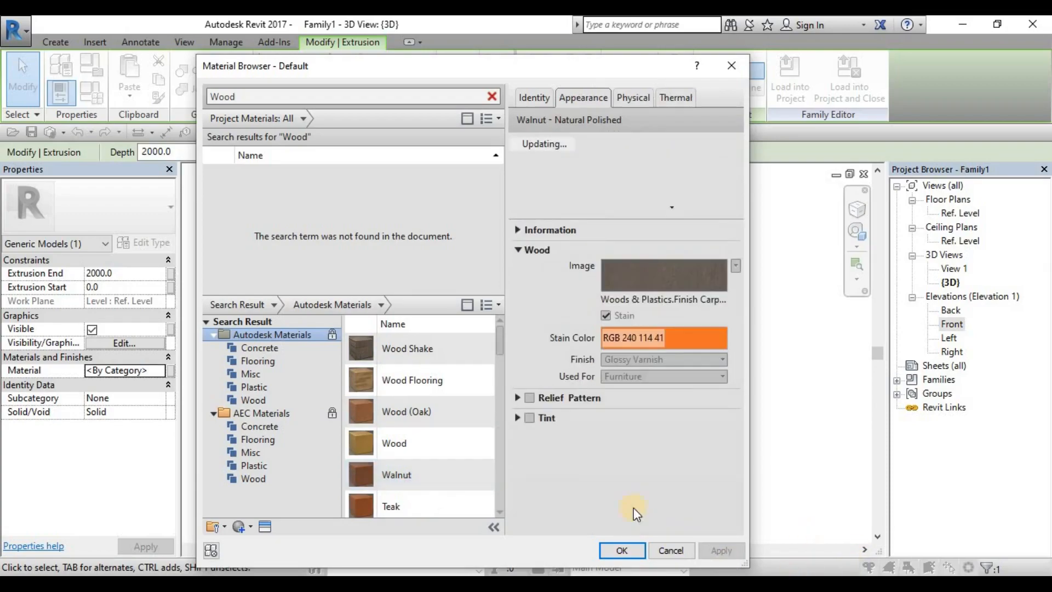
left_click(623, 549)
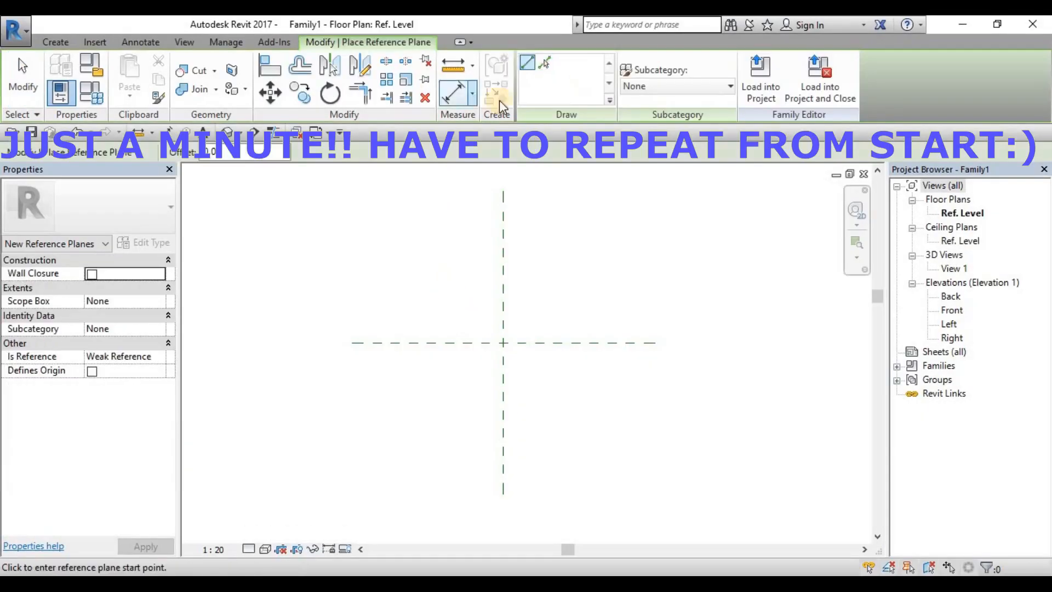
Step: In the new family's Ref. Level plan, place reference planes offset 500 to both sides of each center reference plane
left_click(544, 63)
left_click_drag(219, 152, 173, 153)
left_click(501, 268)
left_click(506, 269)
left_click(430, 345)
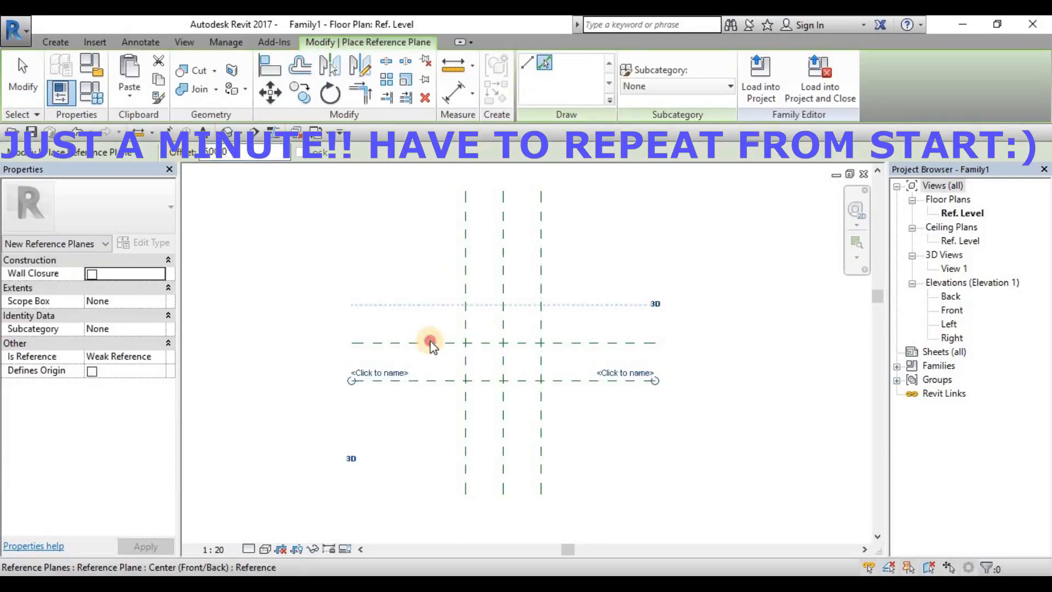
left_click(429, 341)
Step: Dimension the three vertical reference planes with a chained aligned dimension and an overall one between the outer planes
left_click(454, 93)
left_click(465, 284)
left_click(503, 284)
left_click(541, 284)
left_click(482, 216)
Step: Dimension the three horizontal reference planes with a chained aligned dimension and an overall one between the outer planes
left_click(422, 305)
left_click(411, 343)
left_click(399, 380)
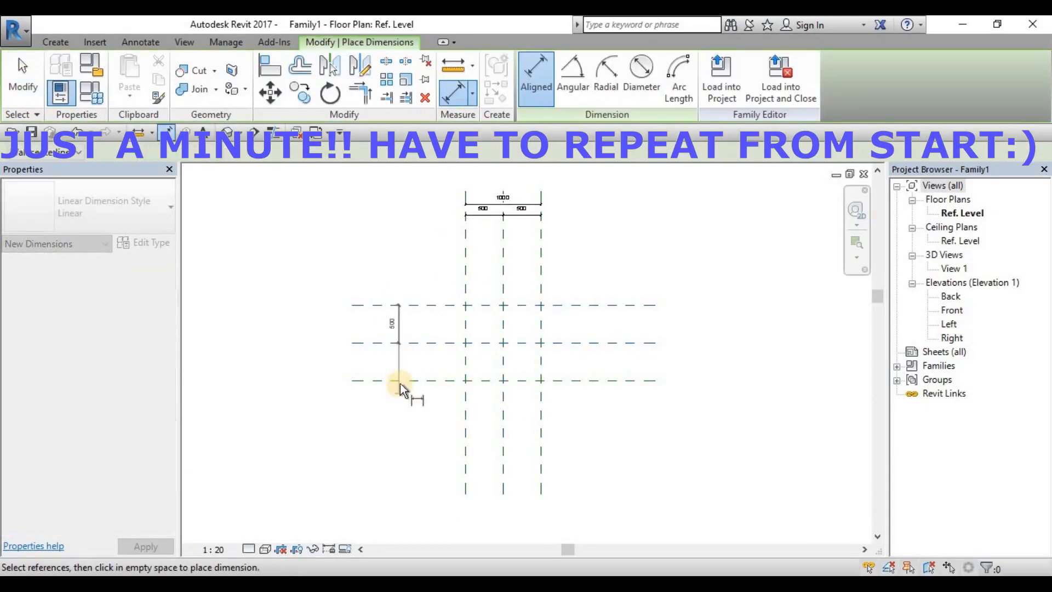
left_click(351, 323)
key("Escape")
key("Escape")
Step: Create a parameter named RH_Width from the overall dimension between the outer vertical reference planes
left_click(509, 199)
left_click(620, 82)
left_click(725, 262)
type("RH_Width")
left_click(814, 468)
key("Escape")
Step: Create a parameter named RH_Depth from the overall dimension between the outer horizontal reference planes
left_click(354, 310)
left_click(619, 82)
type("RH_Depth")
left_click(814, 467)
key("Escape")
Step: Name the outer vertical reference planes RH_Left and RH_Right
left_click(466, 224)
left_click(457, 225)
type("RH_Left")
left_click(541, 238)
left_click(535, 236)
type("RH_Right")
Step: Name the upper horizontal reference plane RH_Back and the lower one RH_Front
left_click(625, 304)
left_click(624, 299)
type("RH_Back")
left_click(603, 354)
left_click(624, 379)
left_click(624, 373)
type("RH_Front")
left_click(580, 401)
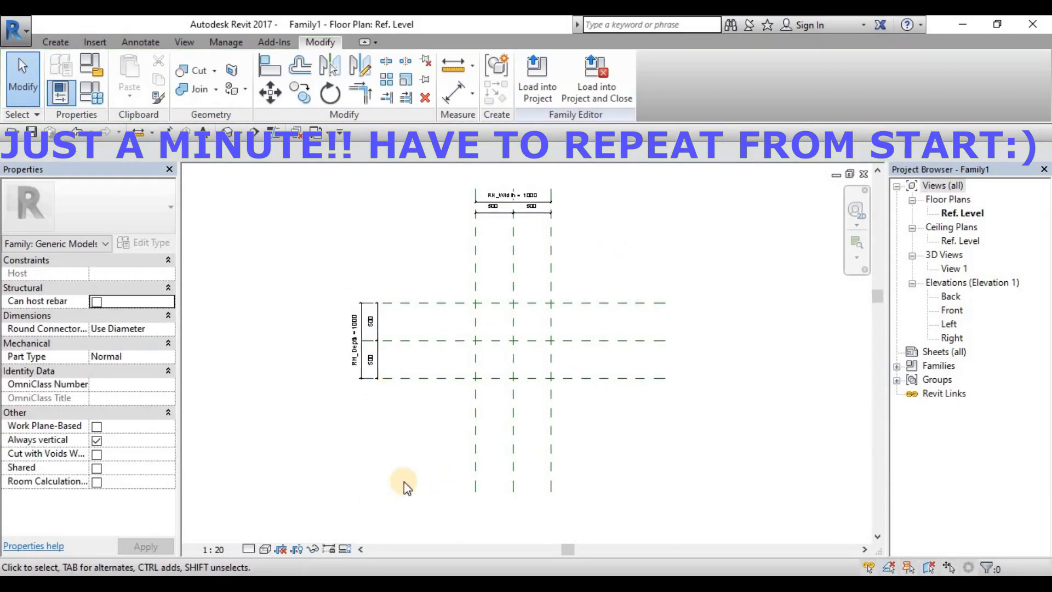
Step: In the Front elevation, add a horizontal reference plane offset 2000 above the Ref. Level
double_click(952, 310)
key("r")
key("p")
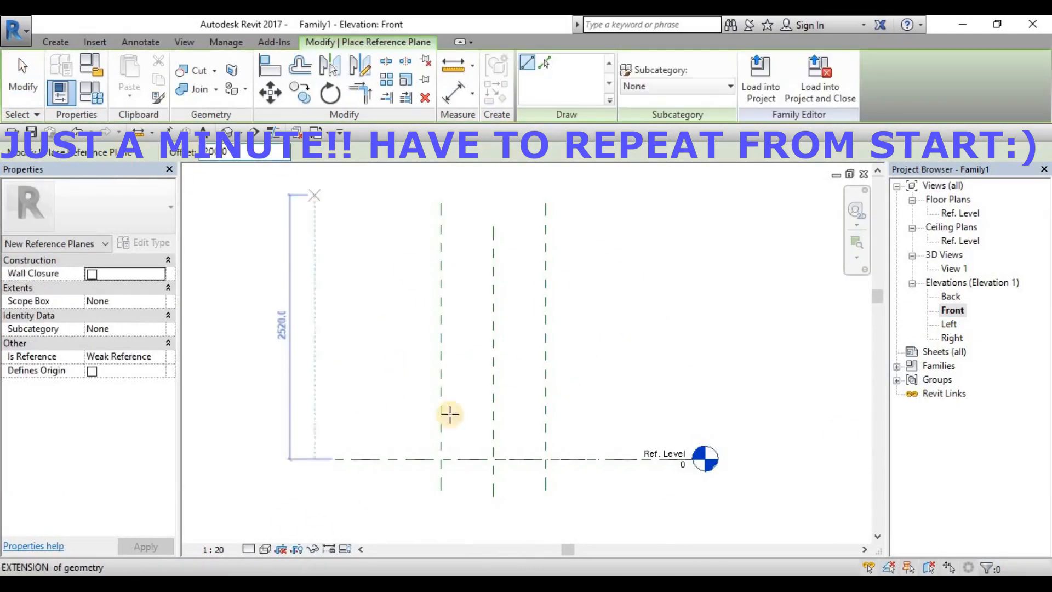
left_click(539, 62)
left_click(467, 458)
Step: Place an aligned dimension between the Ref. Level and the upper horizontal reference plane in the Front elevation
key("d")
key("i")
left_click(454, 249)
left_click(395, 460)
left_click(313, 324)
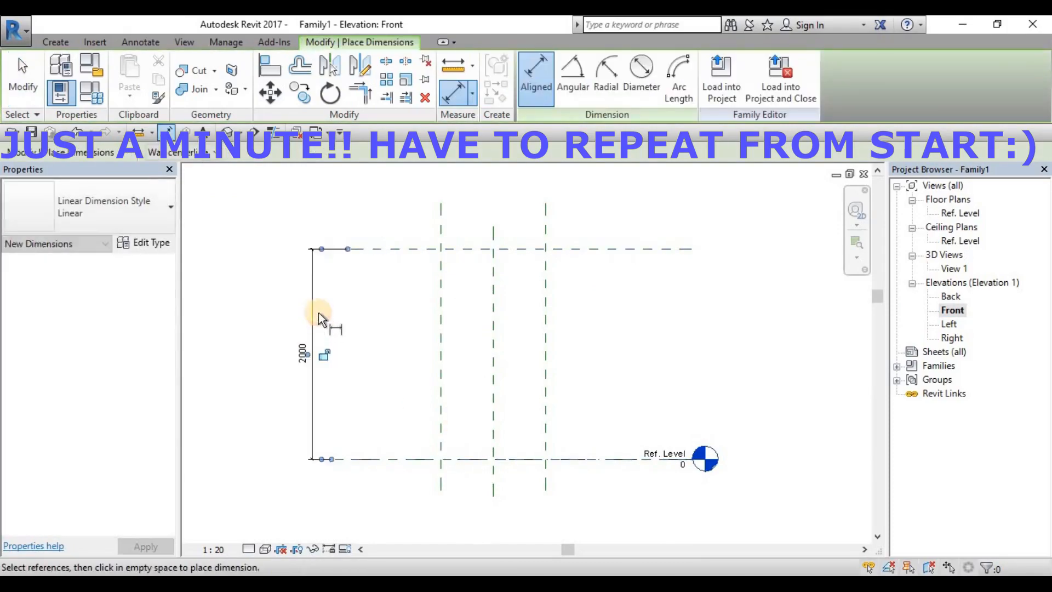
key("Escape")
key("Escape")
Step: Create a parameter named RH_Height from the vertical dimension in the Front elevation
left_click(312, 323)
left_click(684, 76)
type("RH_Height")
left_click(799, 531)
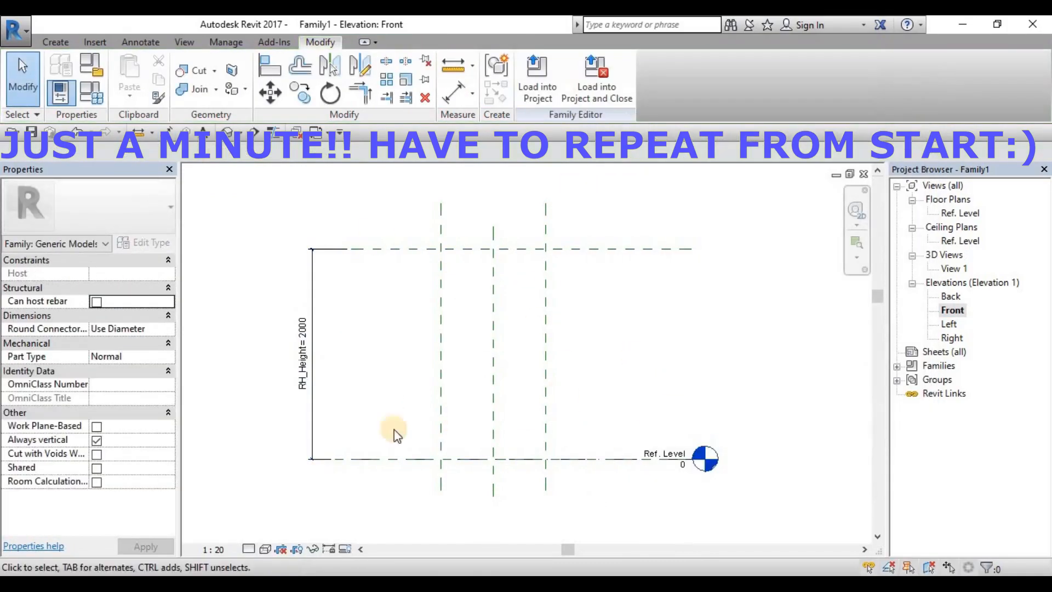
Step: Name the upper horizontal reference plane in the Front elevation RH_Top
left_click(665, 249)
left_click(666, 256)
type("RH_Top")
key("Return")
Step: In the Ref. Level floor plan, create an extrusion from a rectangle locked to the four outer reference planes
double_click(960, 214)
left_click(56, 42)
left_click(132, 74)
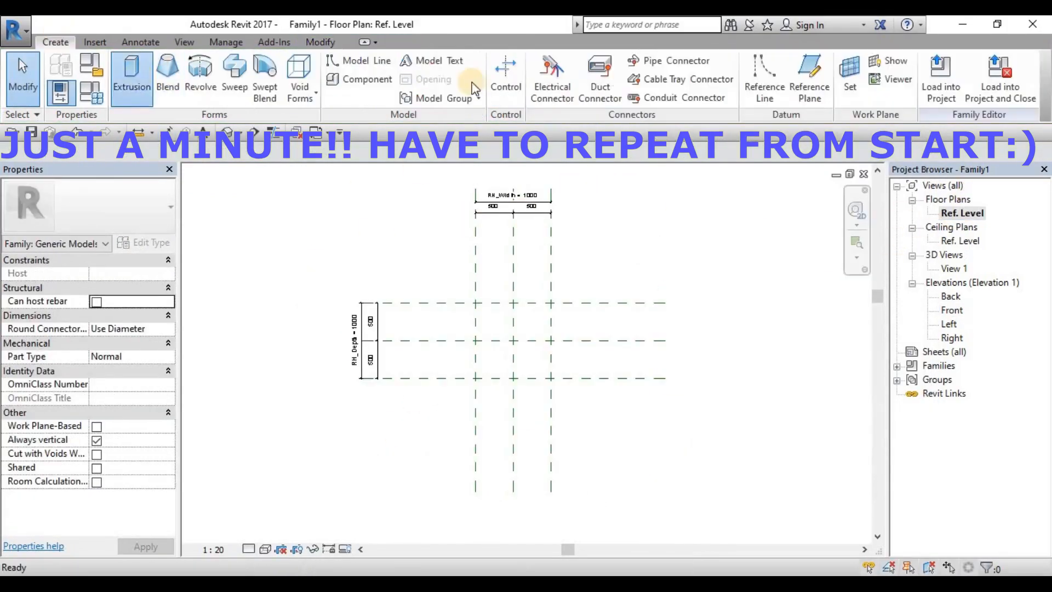
left_click(578, 63)
left_click(476, 303)
left_click(551, 378)
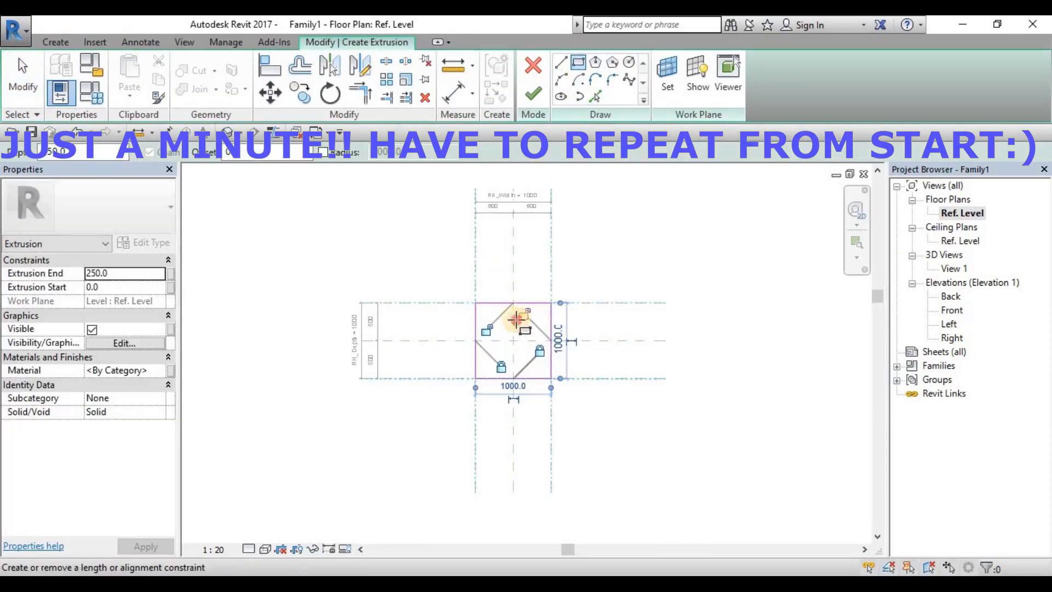
key("Escape")
key("Escape")
left_click(531, 99)
Step: In the Front elevation, align the top of the extrusion with the RH_Top reference plane
double_click(952, 309)
key("a")
key("l")
left_click(582, 247)
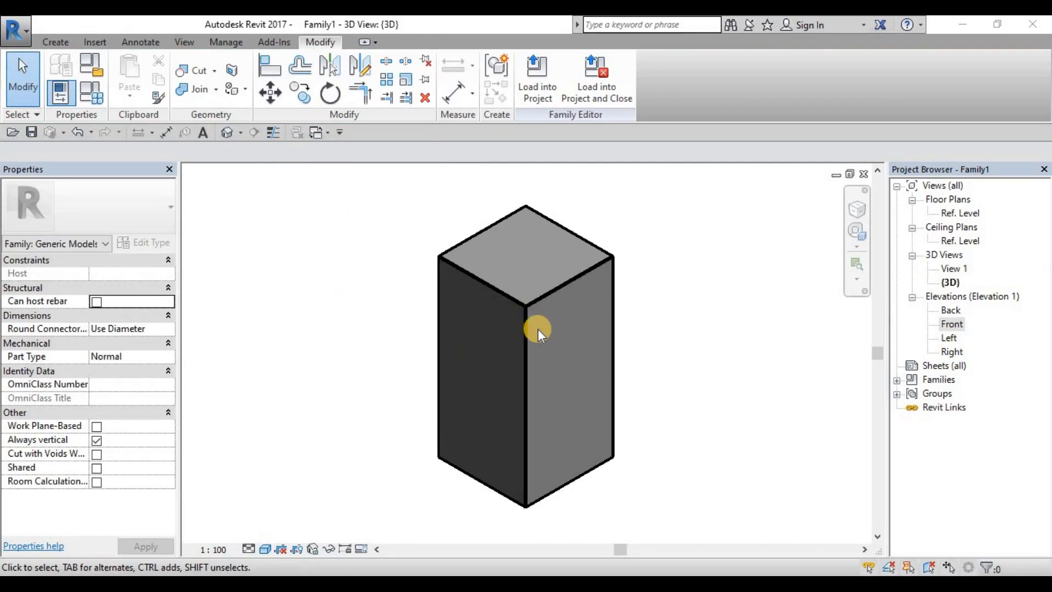
Step: Open the material selection for the box extrusion and create a new material
left_click(613, 278)
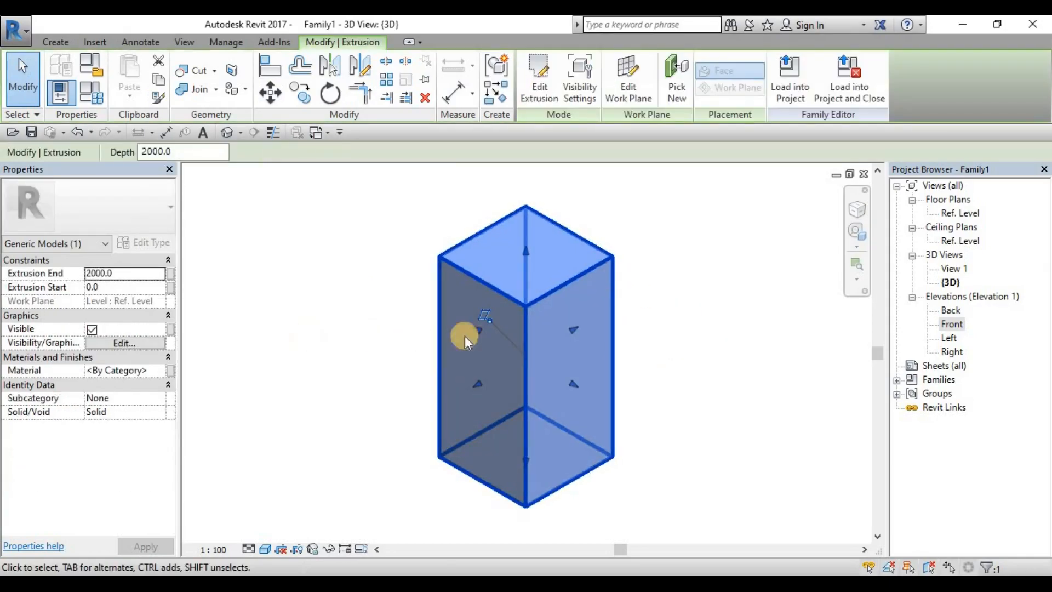
left_click(135, 371)
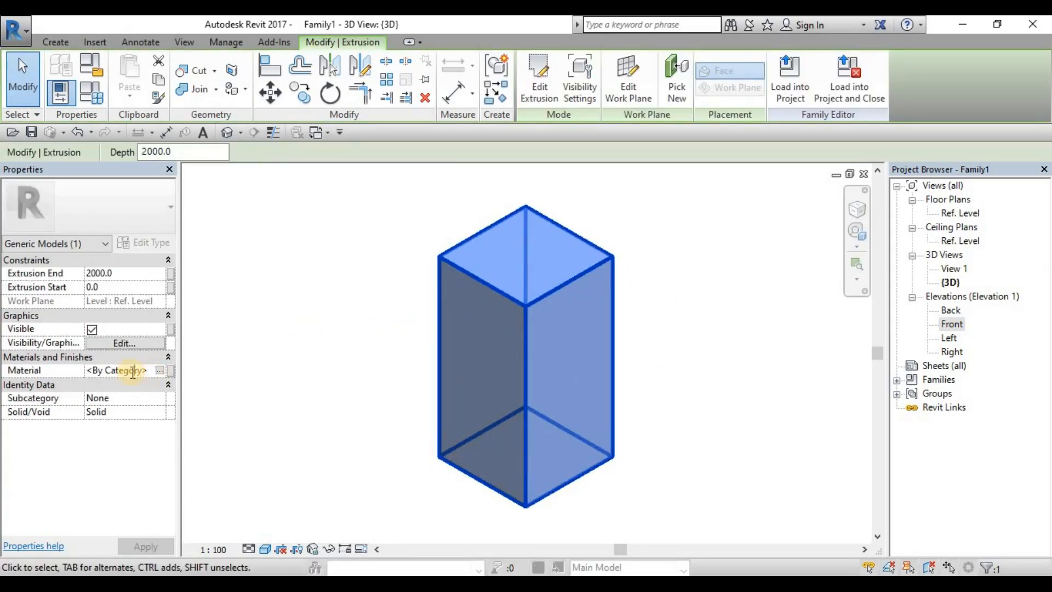
left_click(160, 371)
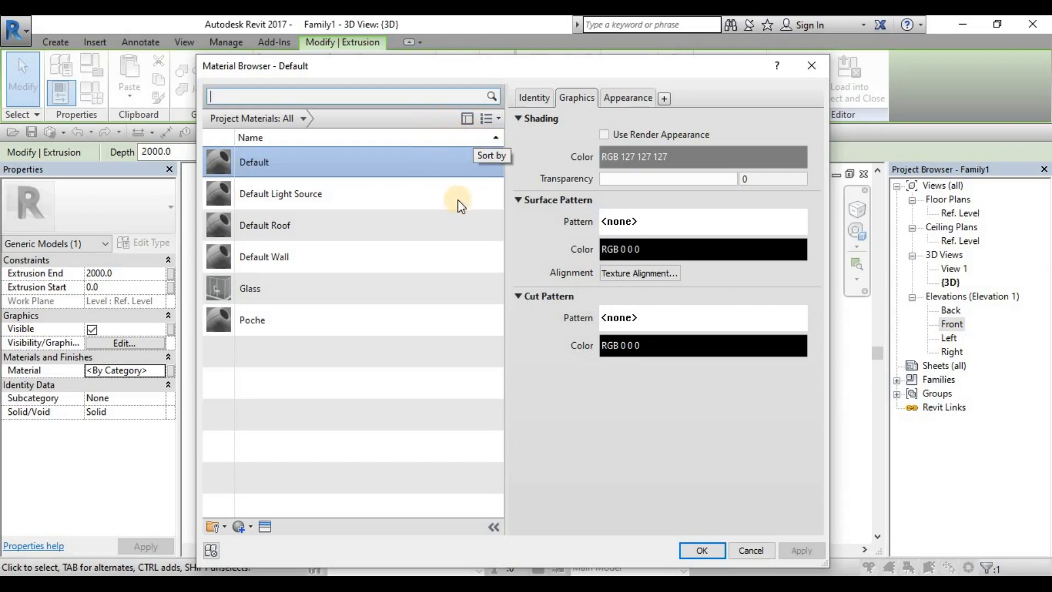
left_click(245, 528)
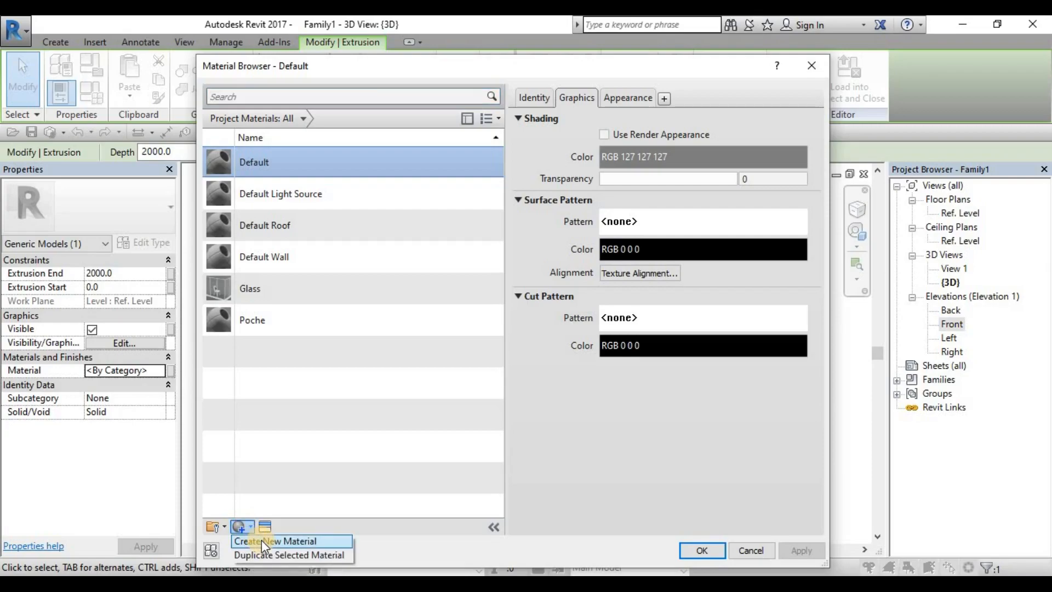
left_click(262, 540)
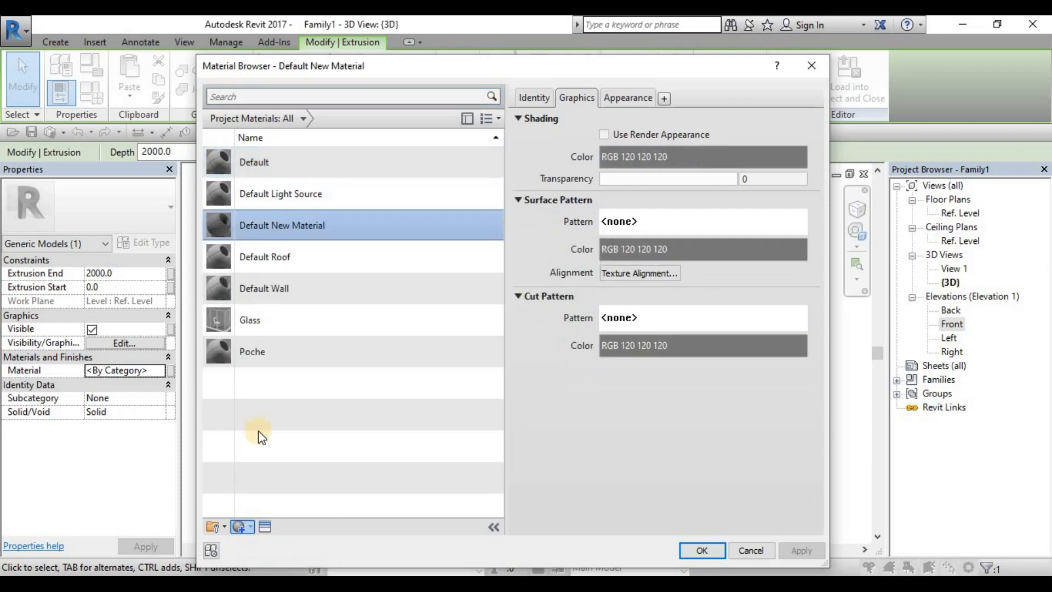
Step: Rename the new material as Wood_Walnut
right_click(313, 223)
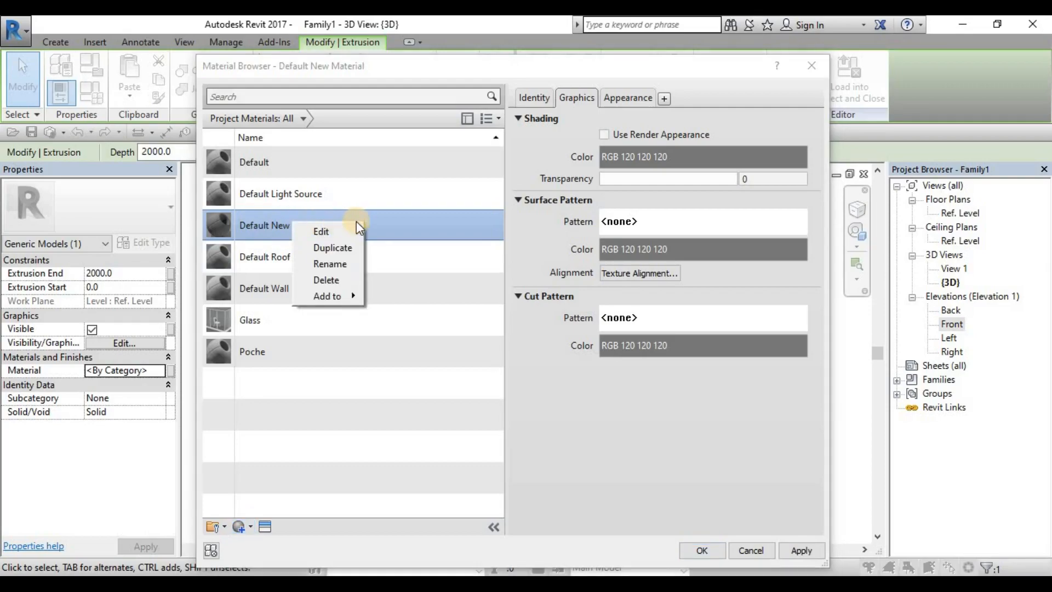
left_click(340, 264)
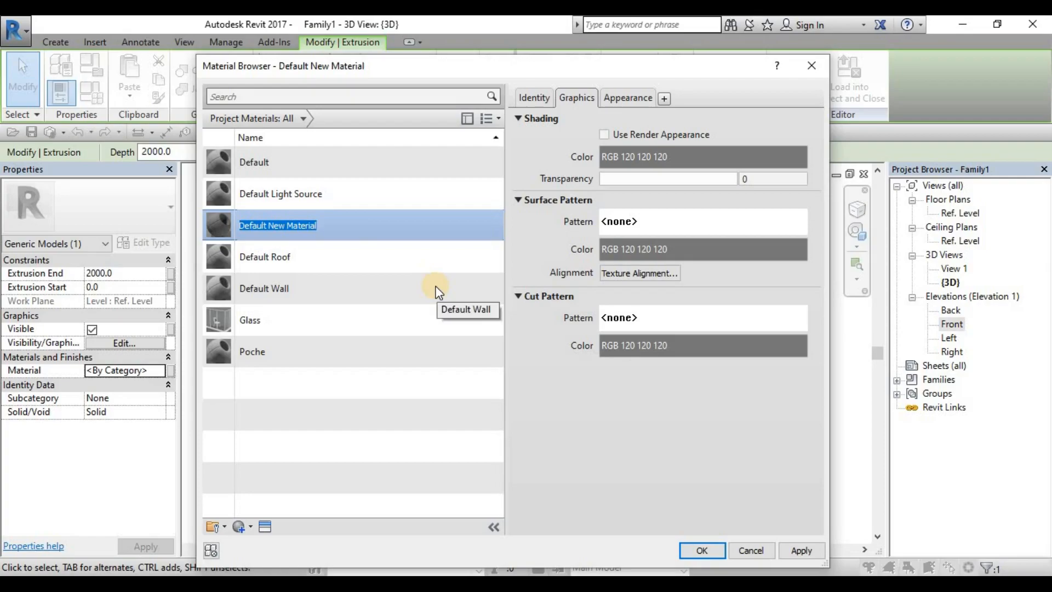
type("Wood_Walnut")
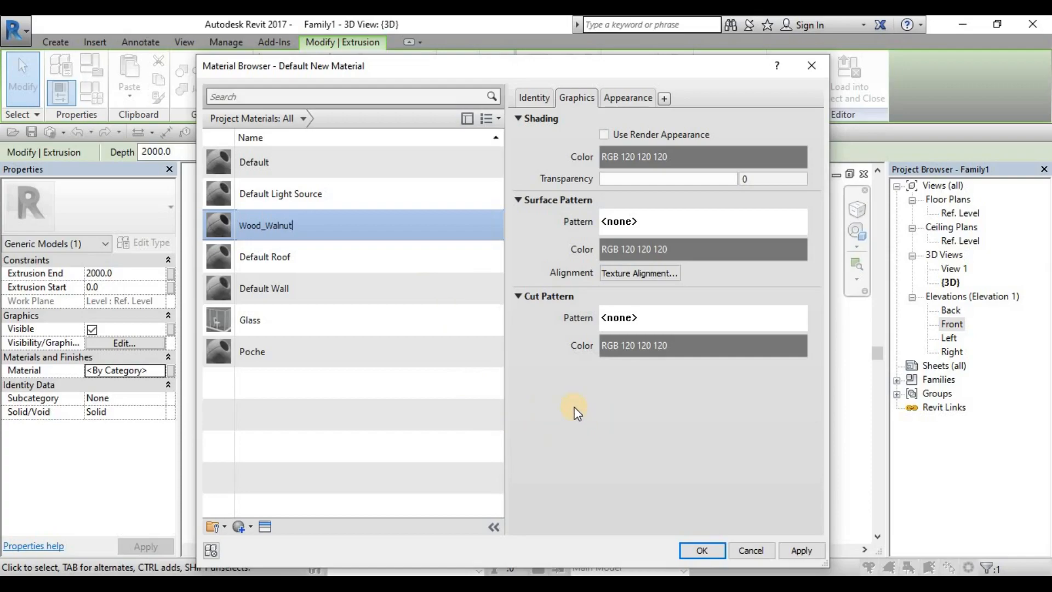
key("Return")
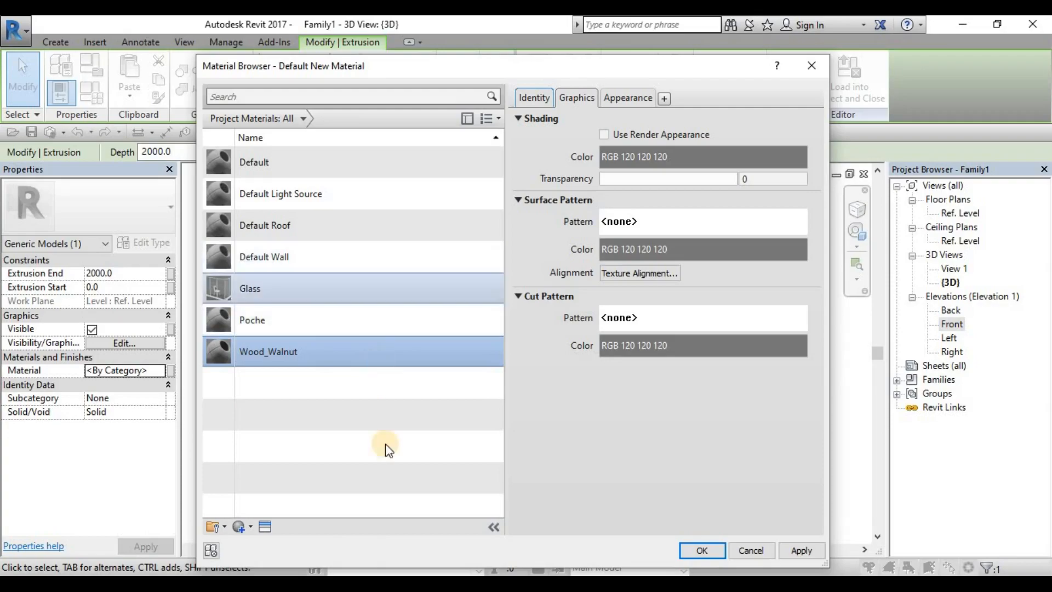
Step: Search the asset library for Walnut and give Wood_Walnut the Walnut - Natural Polished appearance
left_click(263, 528)
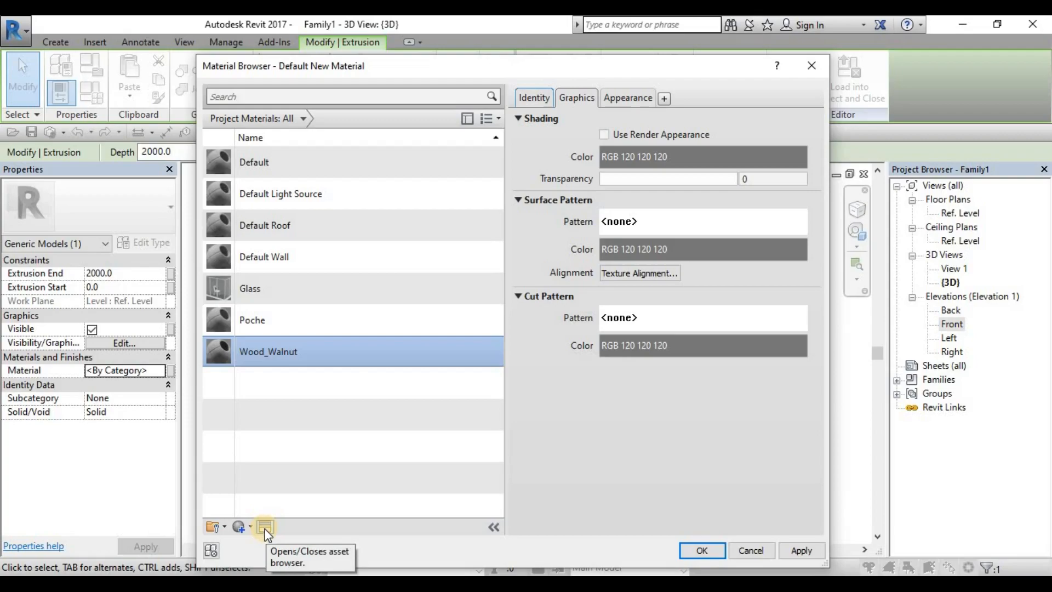
left_click(266, 527)
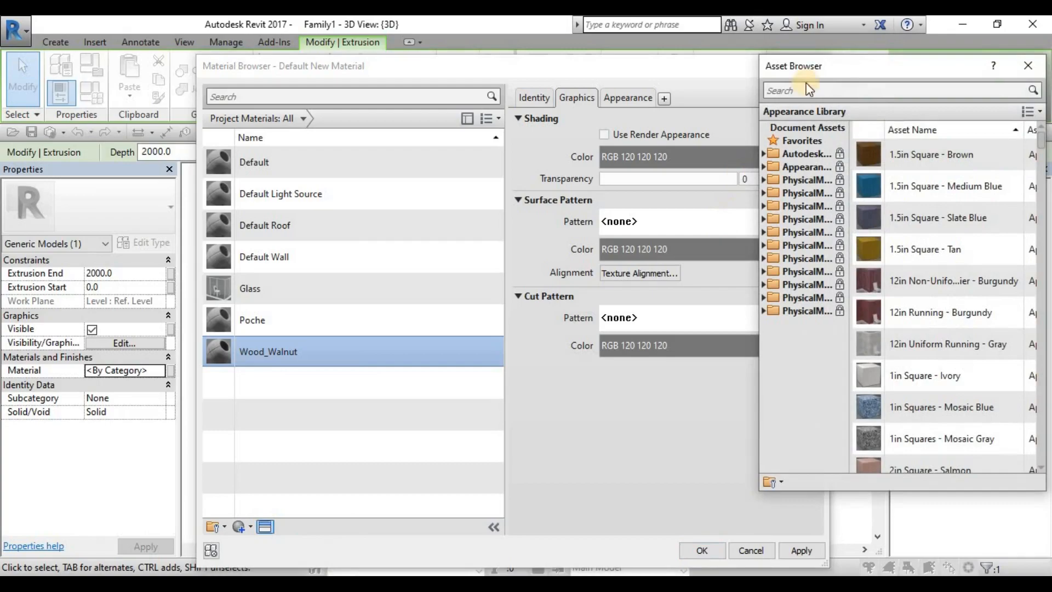
left_click_drag(797, 73, 646, 72)
left_click(733, 83)
type("Walnut")
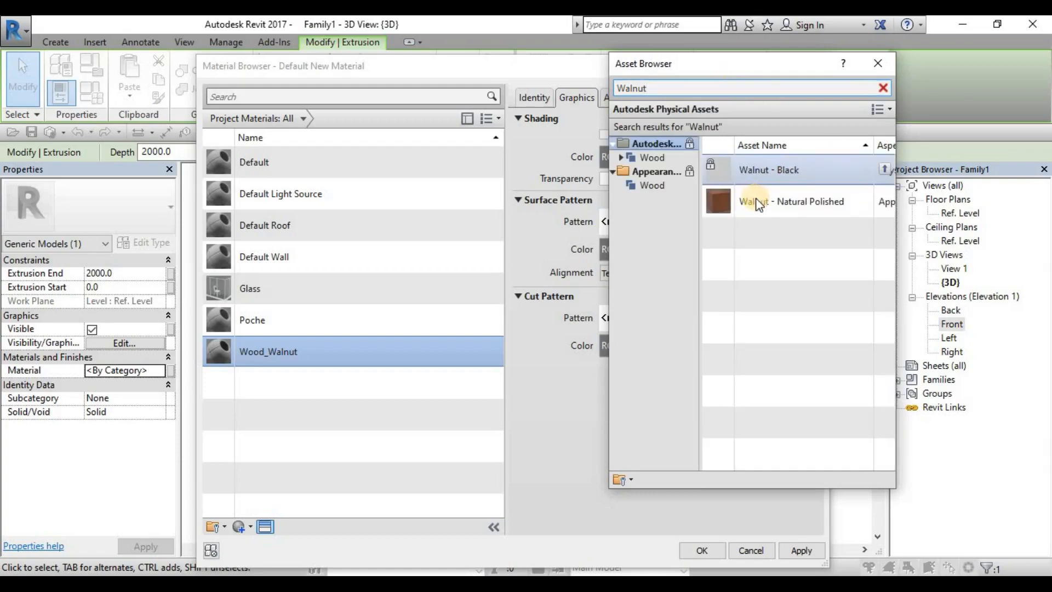
double_click(785, 200)
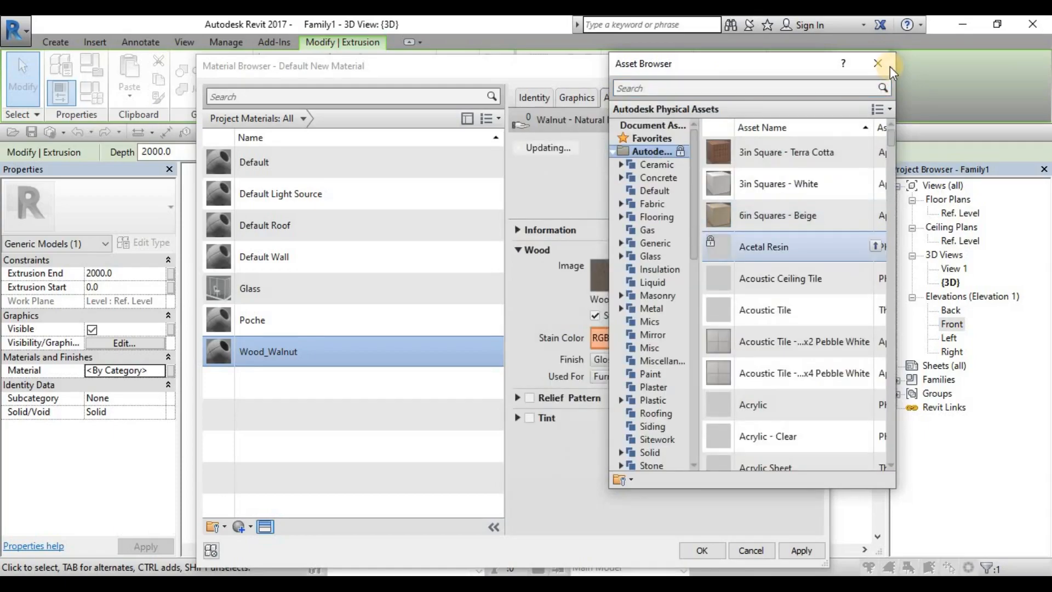
left_click(877, 63)
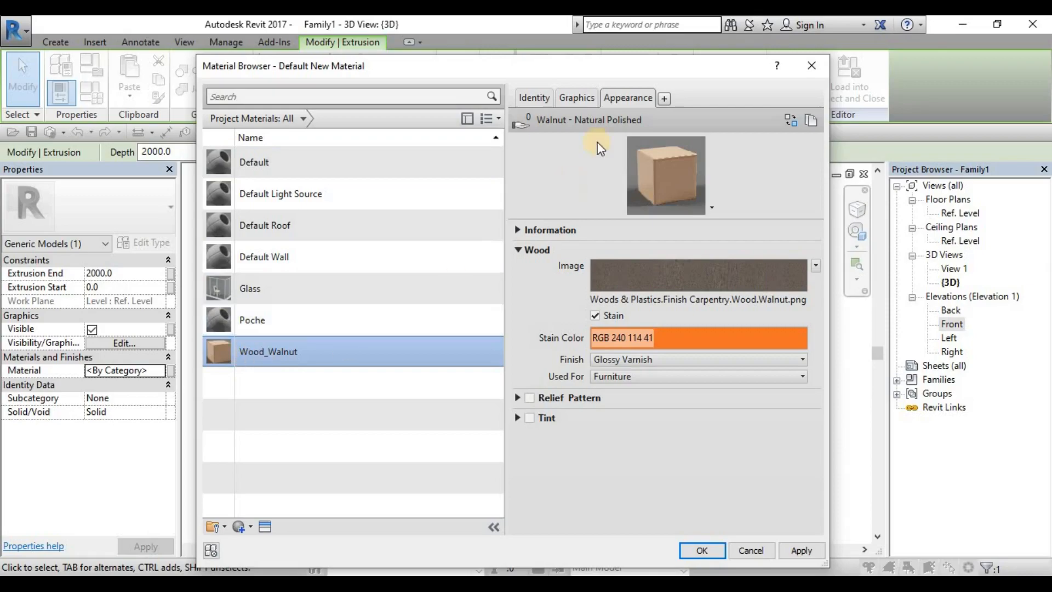
Step: Use the render appearance for Wood_Walnut's shading and apply the material to the box
left_click(574, 97)
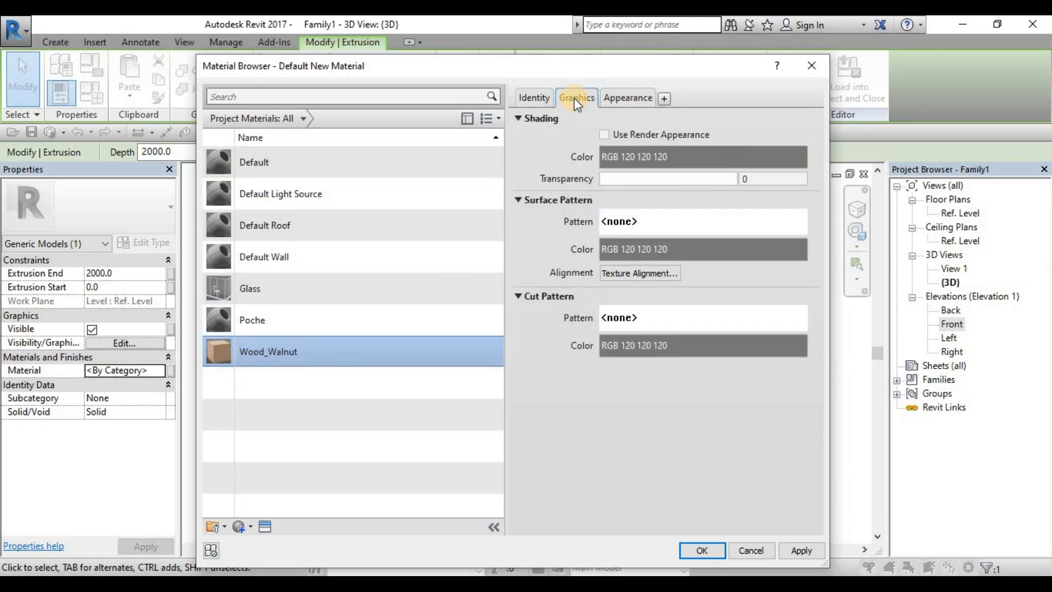
left_click(633, 135)
left_click(801, 550)
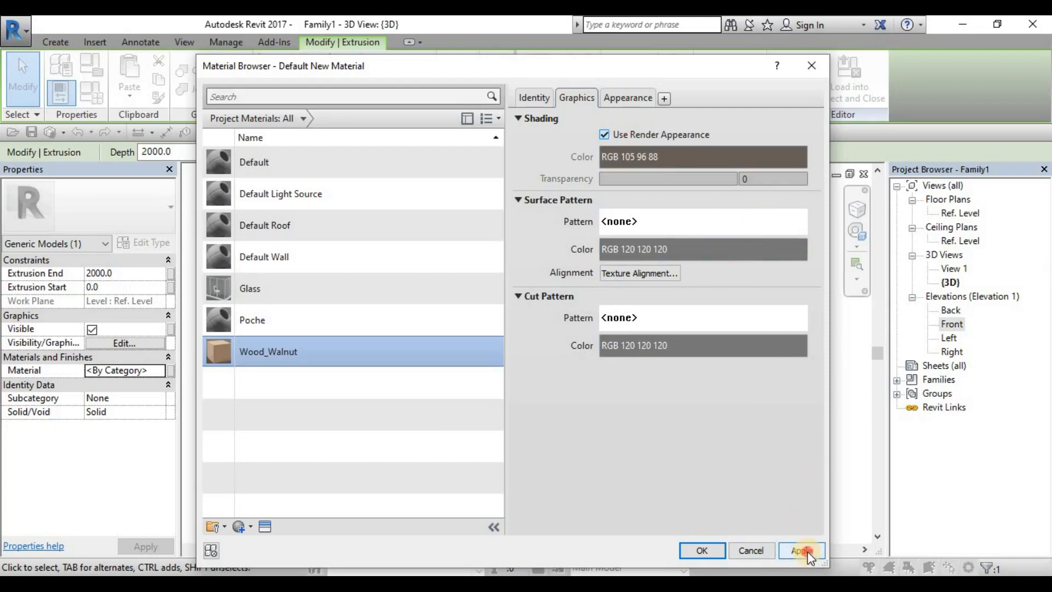
left_click(703, 550)
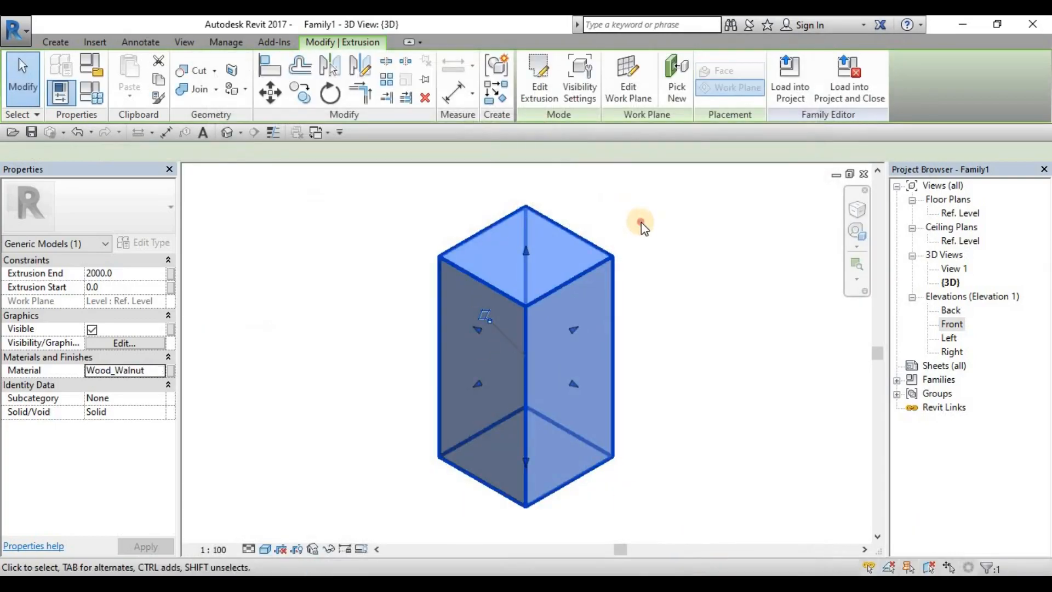
left_click(640, 223)
Step: Set the 3D view's visual style to Realistic
middle_click_drag(609, 416, 593, 396, "shift")
left_click(266, 550)
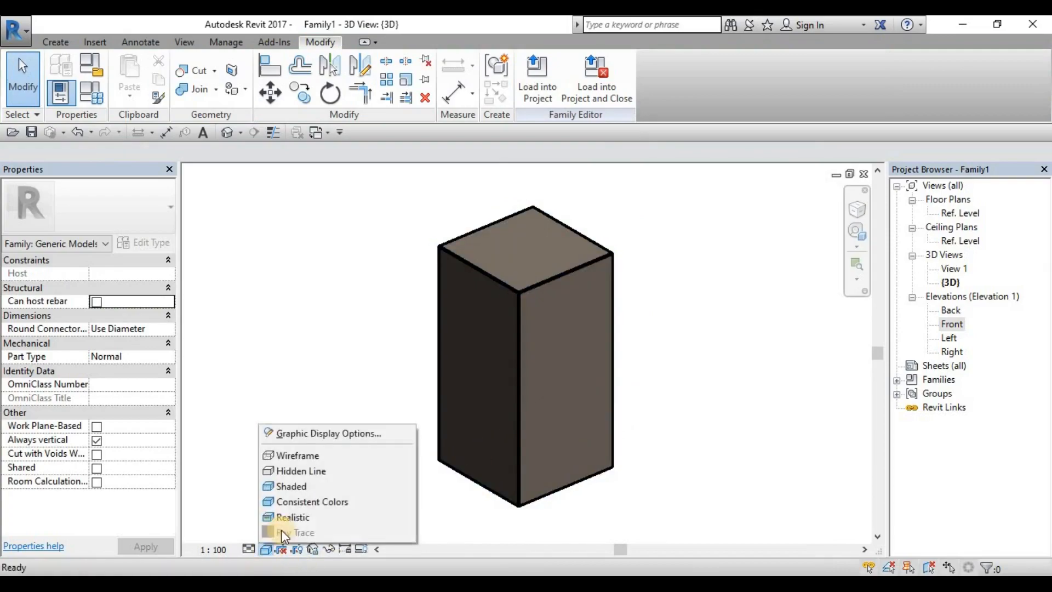
left_click(338, 514)
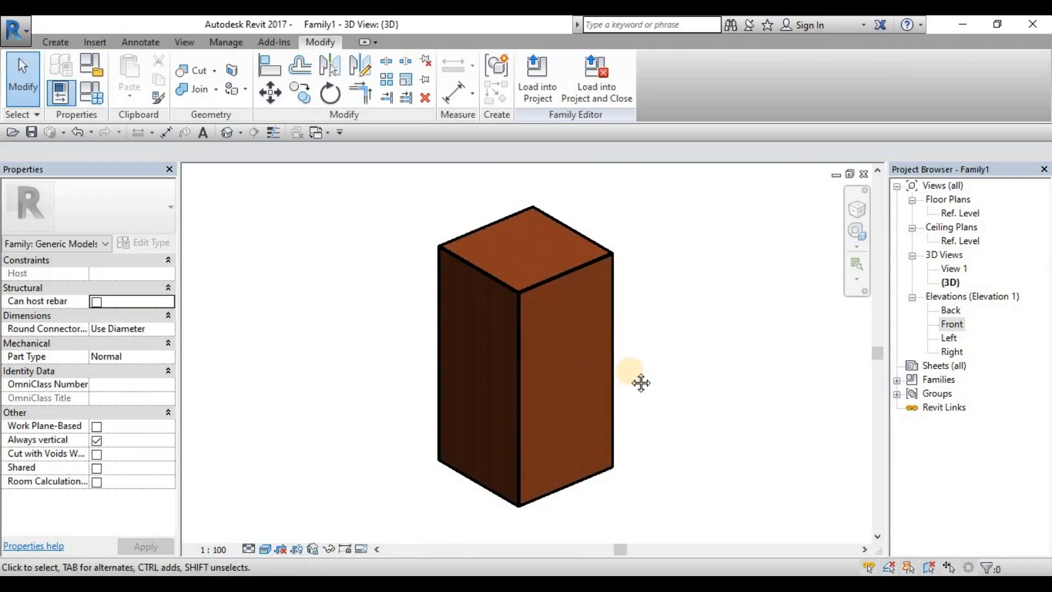
Step: Examine the wood texture on the box's faces up close and check the extrusion's assigned material
middle_click_drag(639, 381, 533, 369, "shift")
scroll(538, 376, "up", 5)
scroll(538, 376, "up", 6)
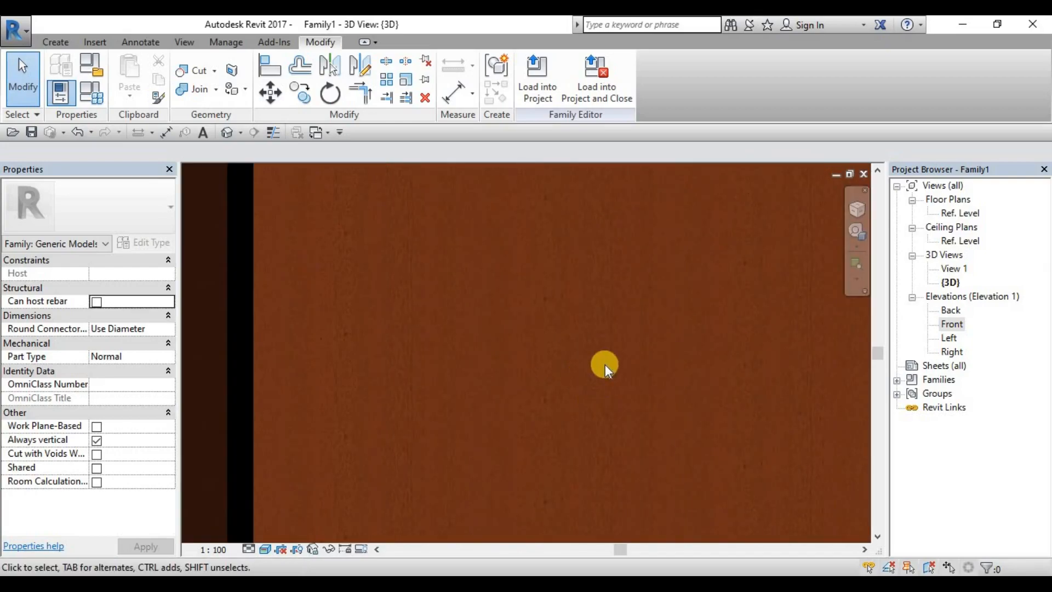
scroll(601, 364, "down", 8)
middle_click_drag(658, 385, 572, 370, "shift")
scroll(692, 382, "down", 2)
left_click(455, 380)
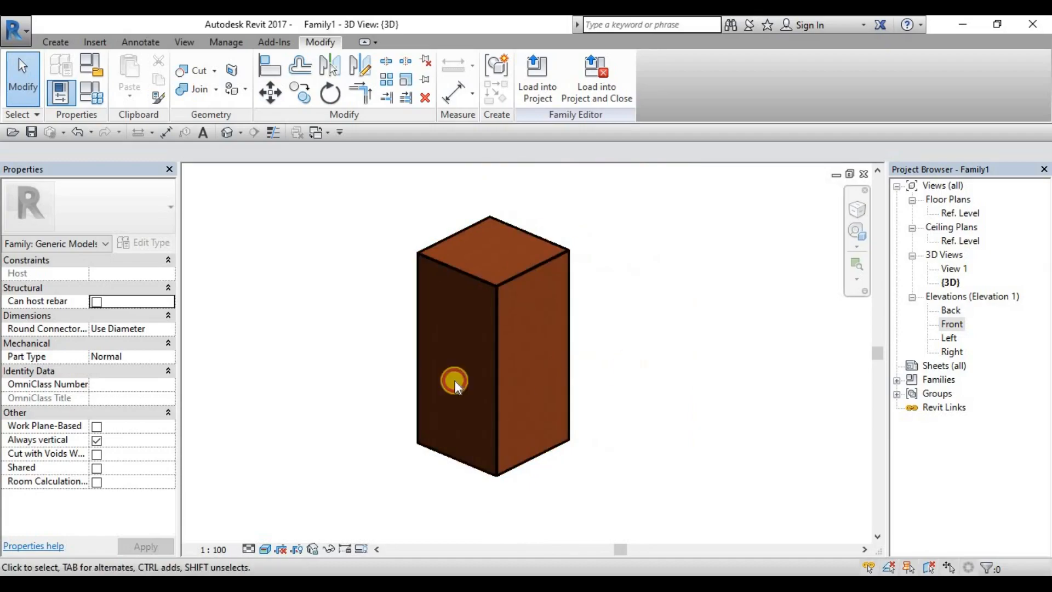
left_click(417, 332)
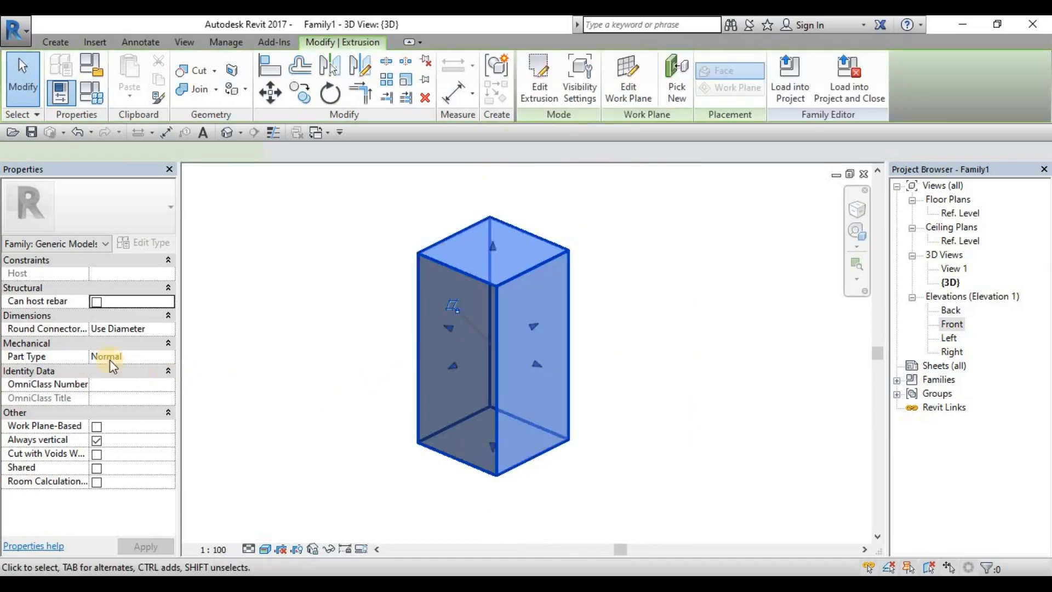
left_click(281, 370)
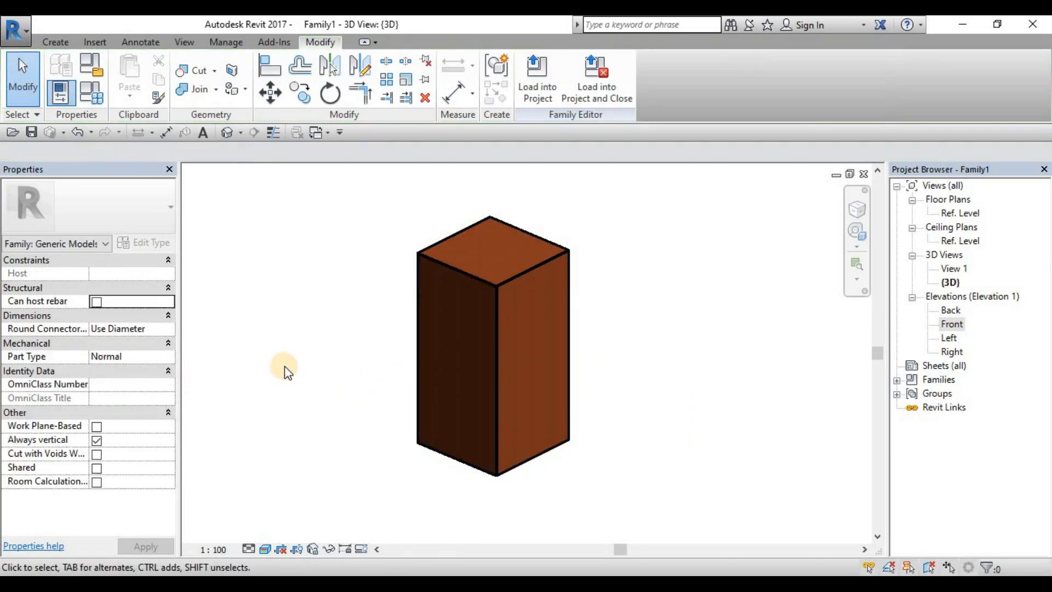
middle_click_drag(305, 372, 336, 377)
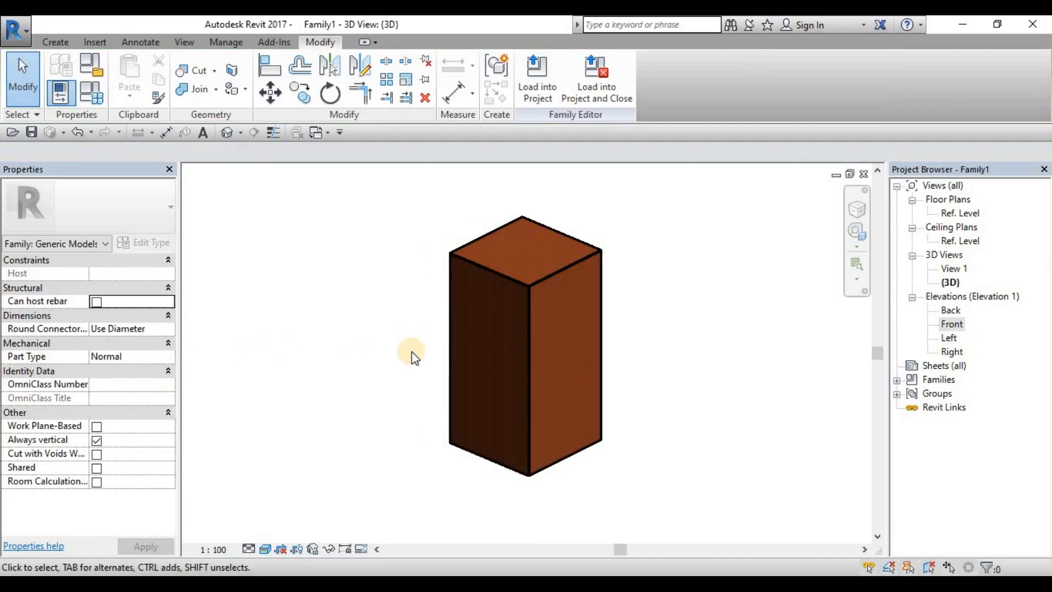
left_click(448, 331)
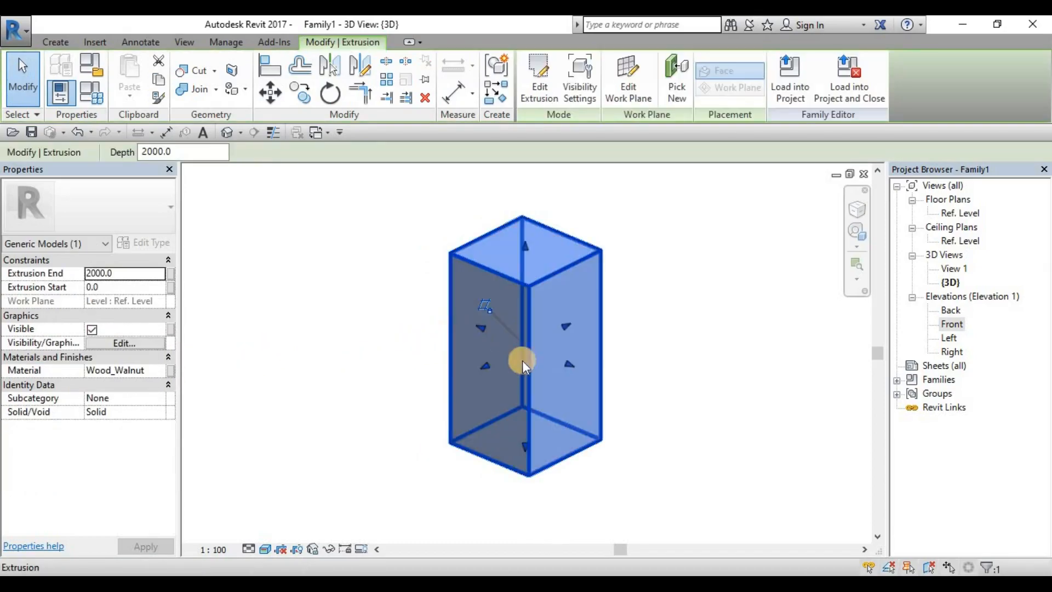
left_click(675, 319)
middle_click_drag(675, 319, 663, 329)
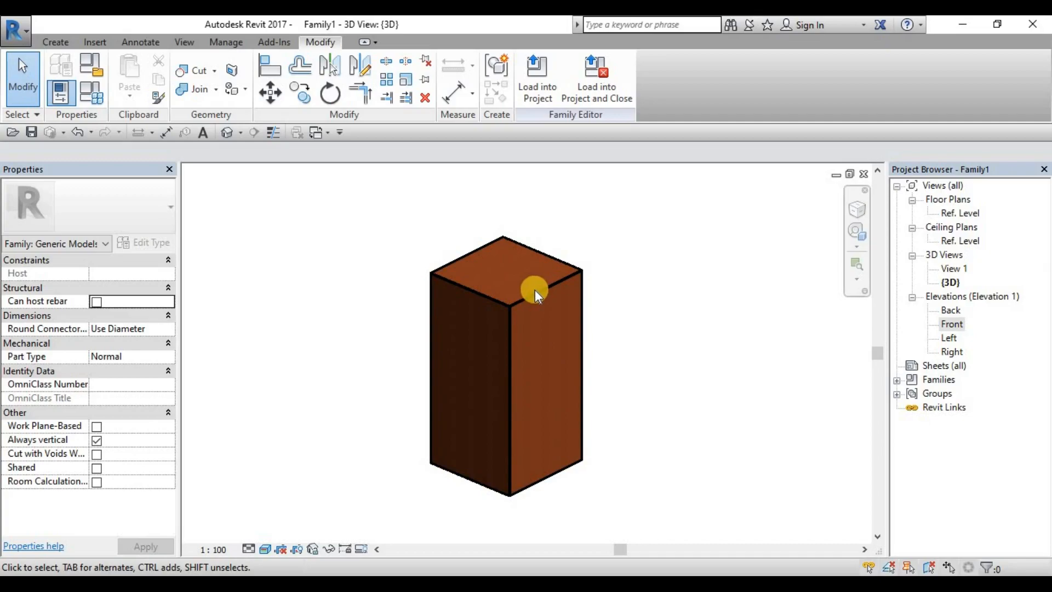
Step: Associate the box extrusion's Material property with a new family type parameter named RH_Mat_Body, grouped under Materials and Finishes
left_click(551, 300)
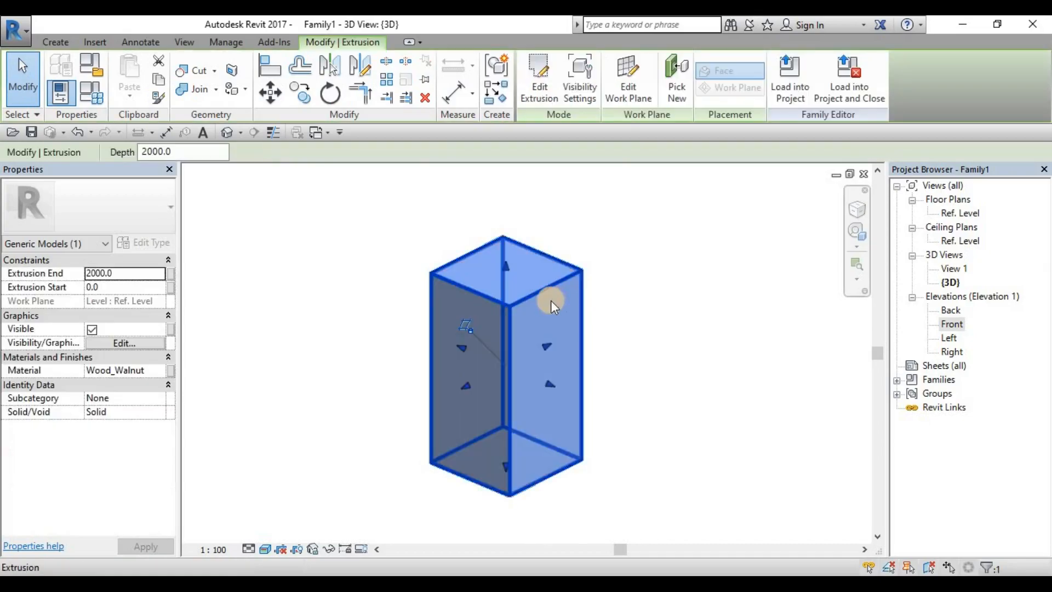
left_click(172, 373)
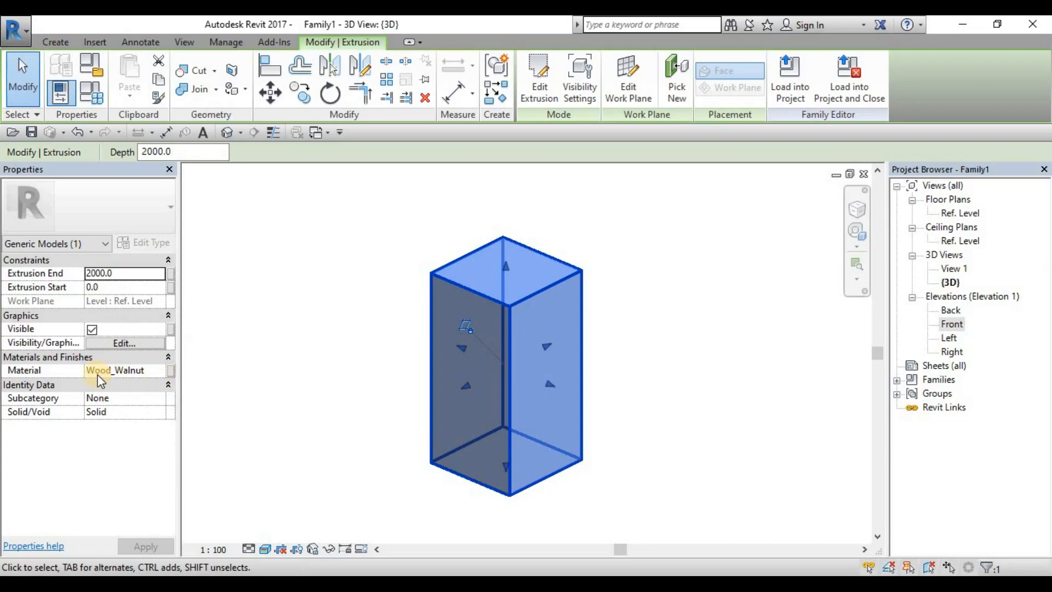
key("ctrl")
key("ctrl")
left_click(173, 371)
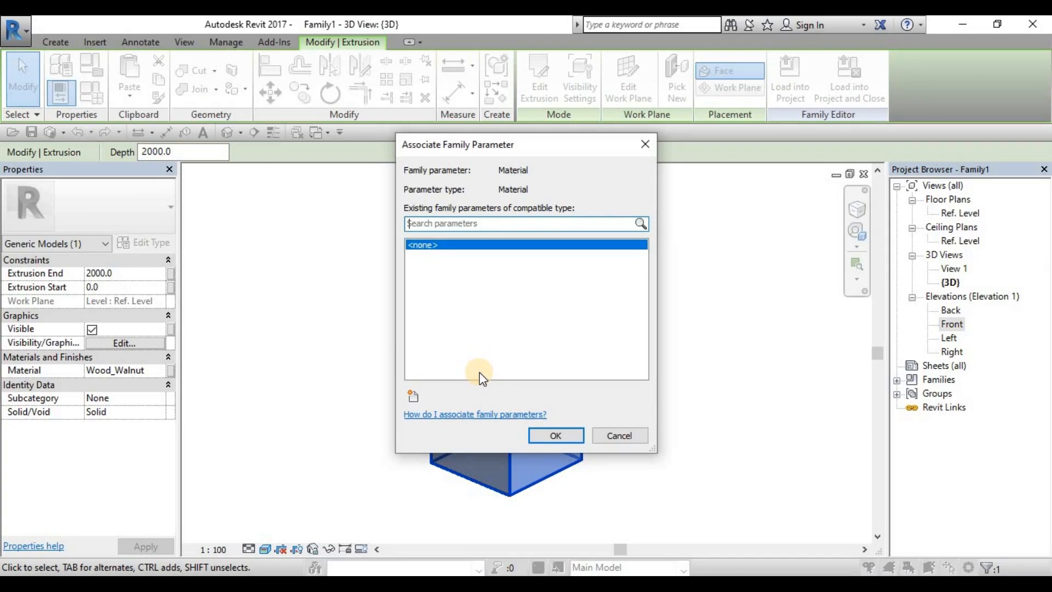
left_click_drag(521, 143, 465, 113)
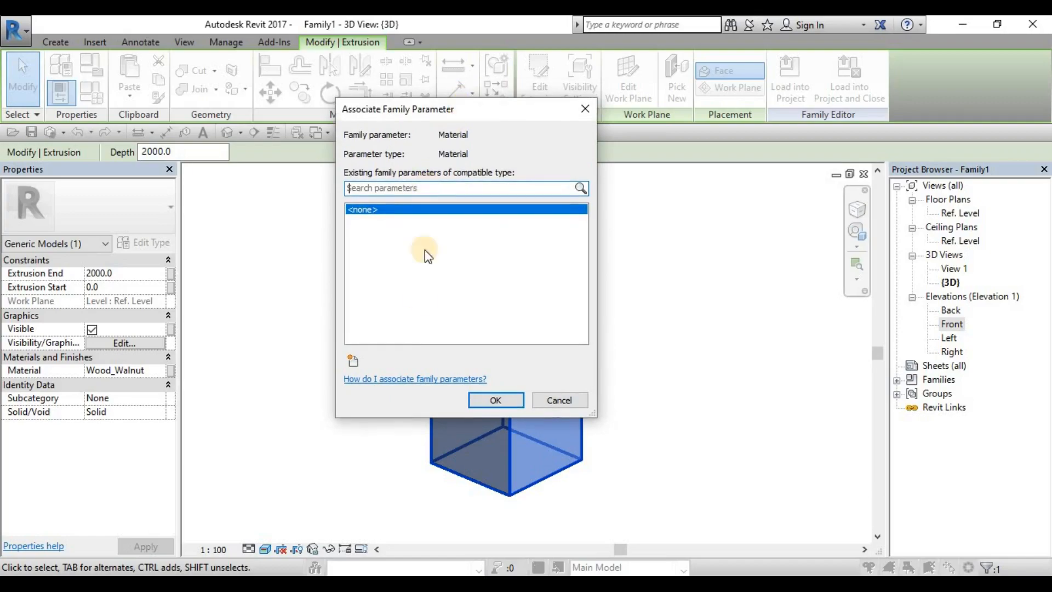
left_click(353, 360)
type("RH_")
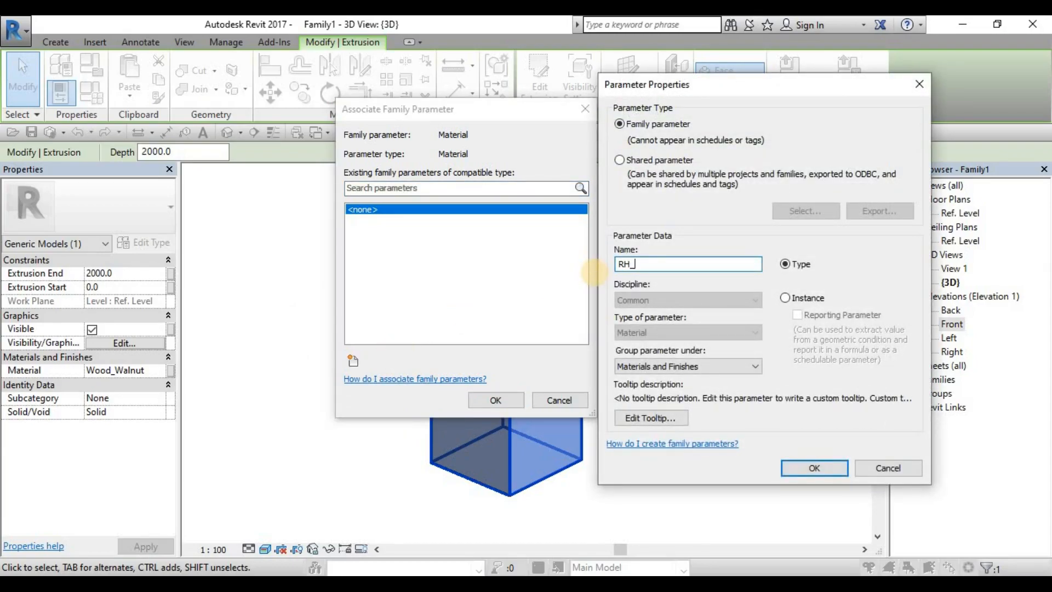
type("Mat")
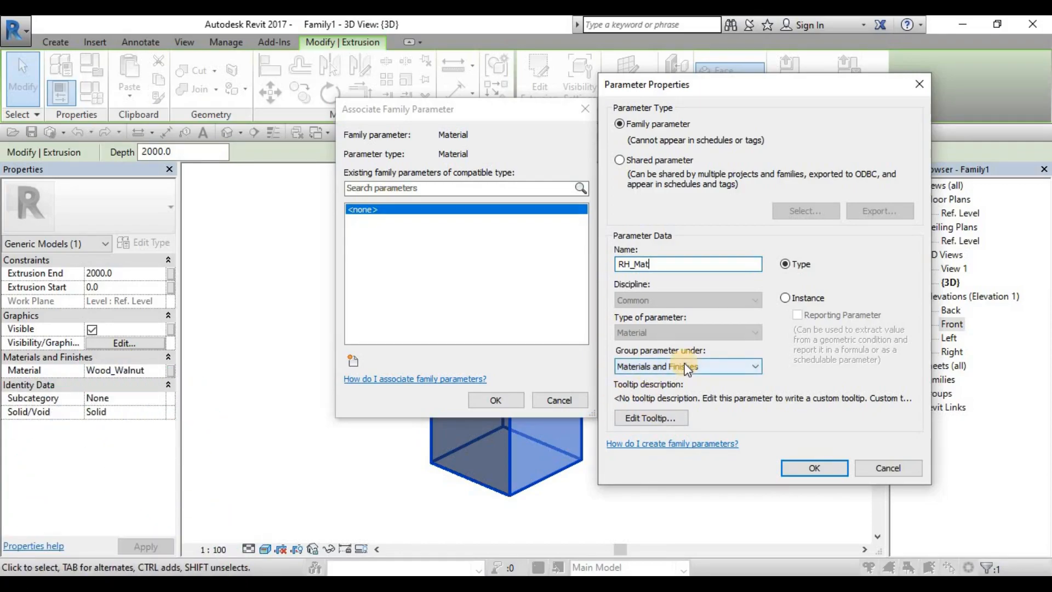
double_click(637, 266)
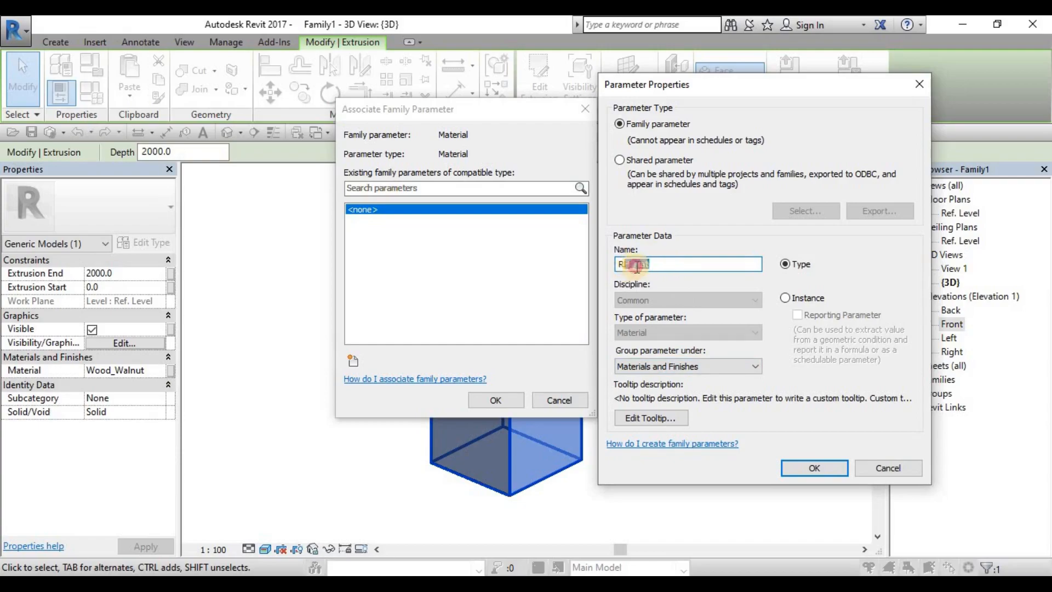
left_click(663, 264)
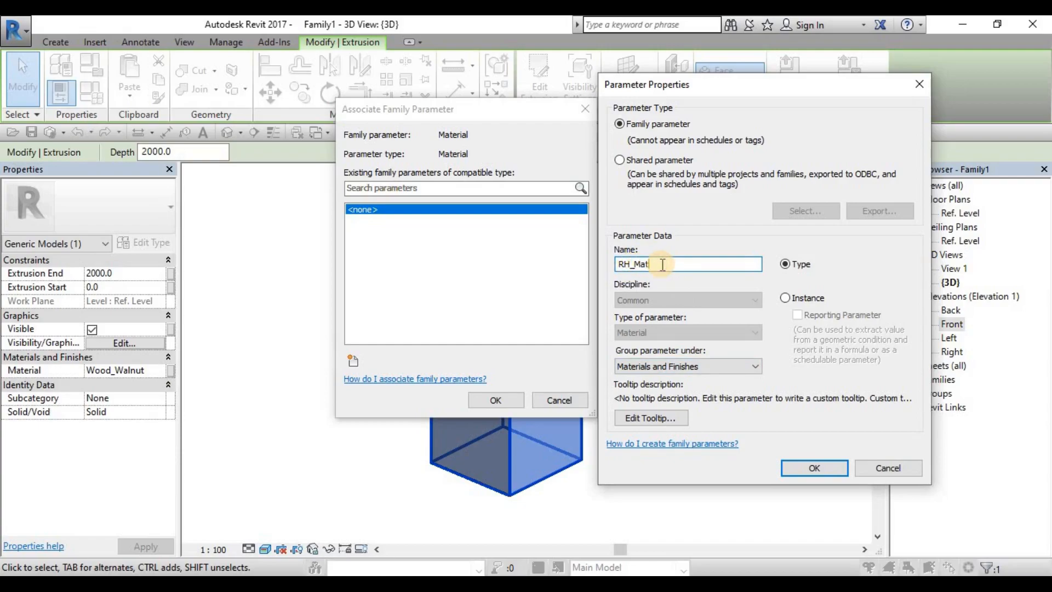
type("_")
type("Body")
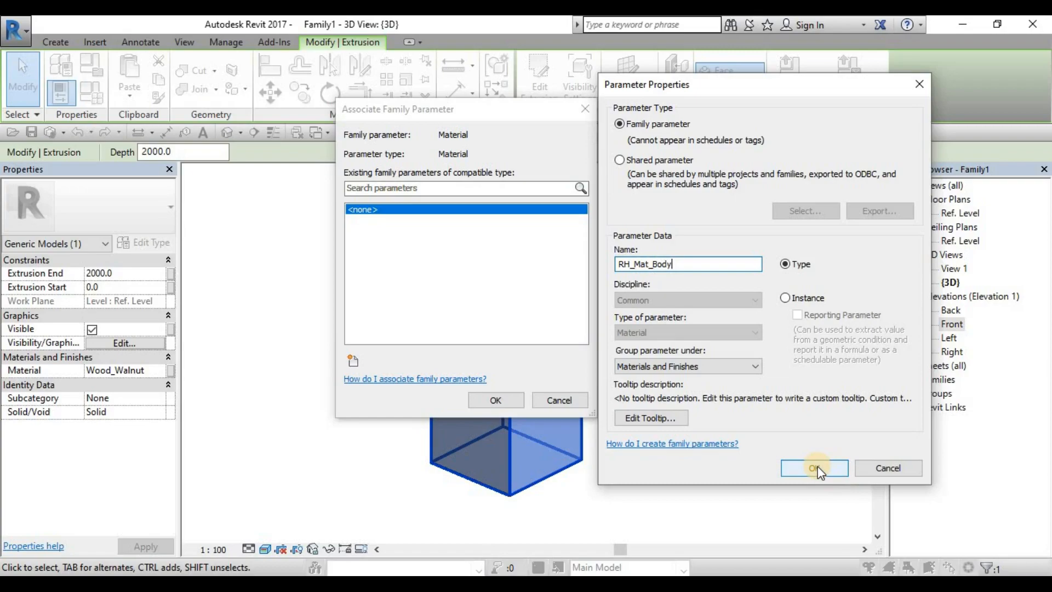
left_click(818, 467)
left_click(496, 403)
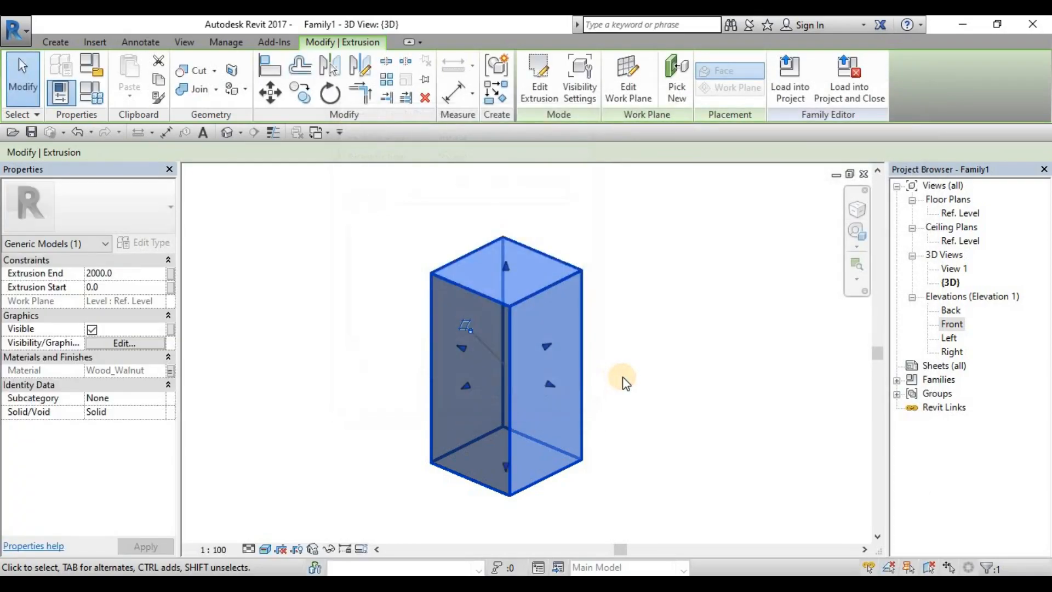
left_click(623, 376)
Step: Move the RH_Width parameter to the top of the Dimensions group in the family types and apply the new order
left_click(98, 96)
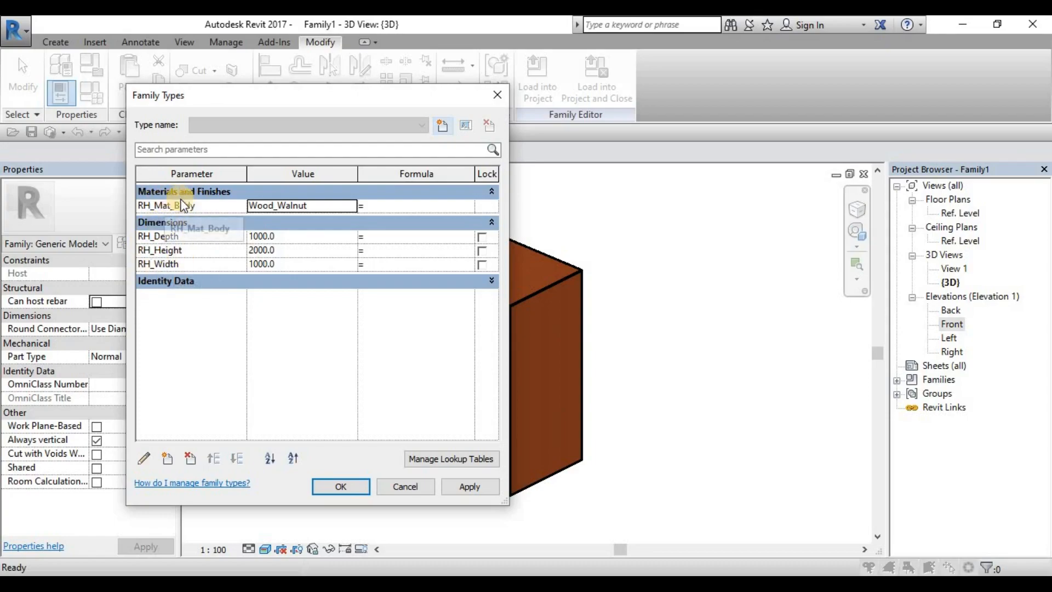
left_click(160, 266)
left_click(214, 458)
left_click(214, 458)
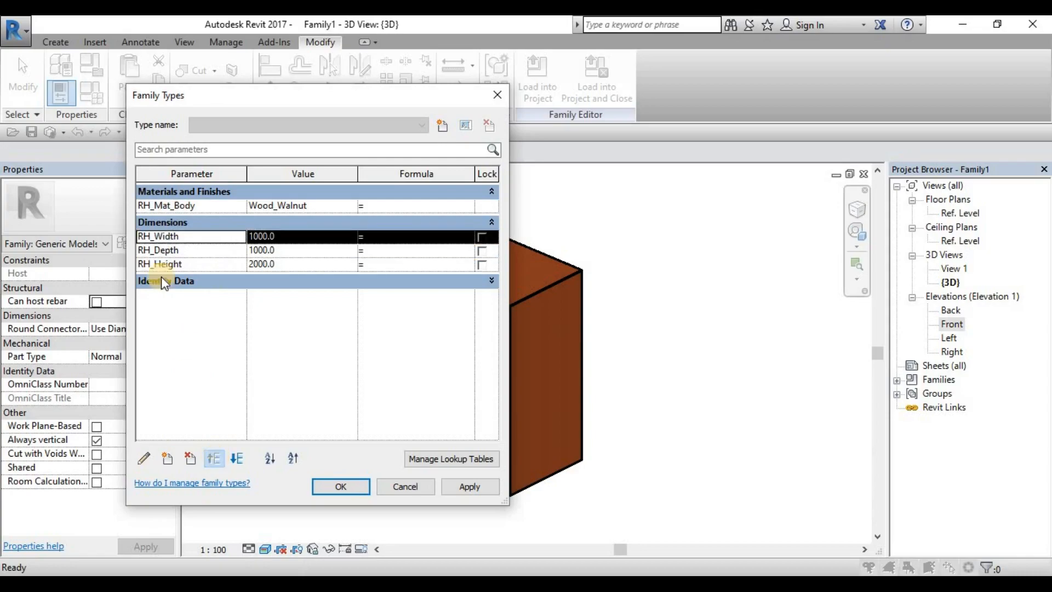
left_click(485, 490)
left_click(339, 489)
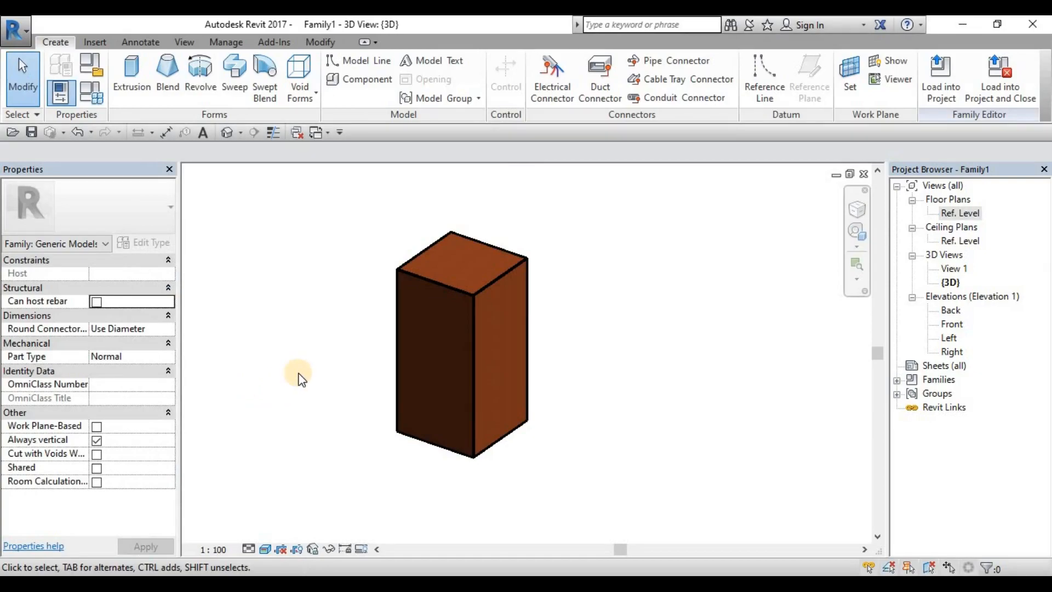
left_click(19, 37)
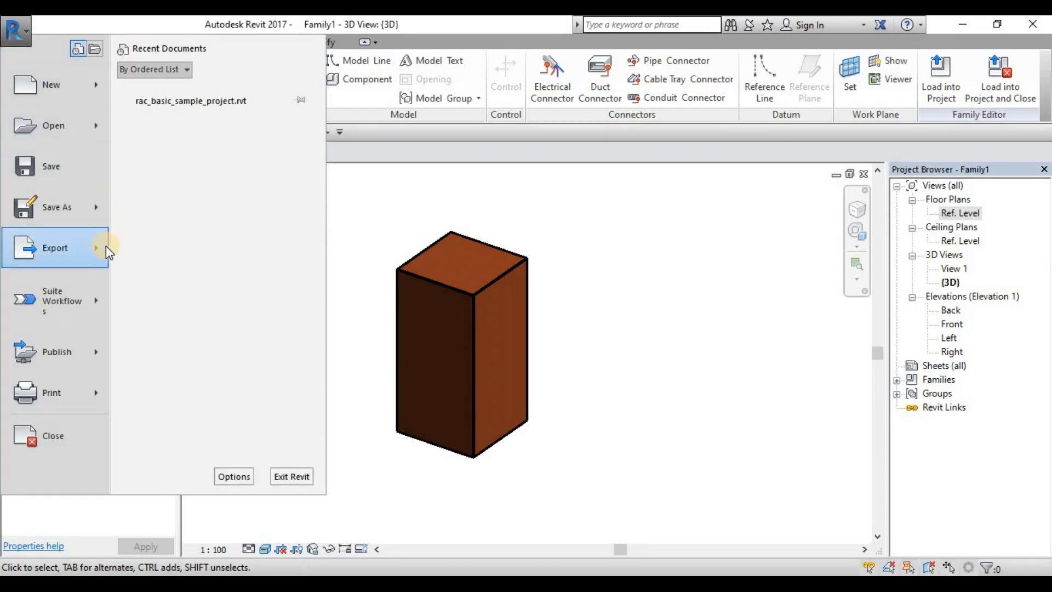
mouse_move(107, 246)
left_click(383, 218)
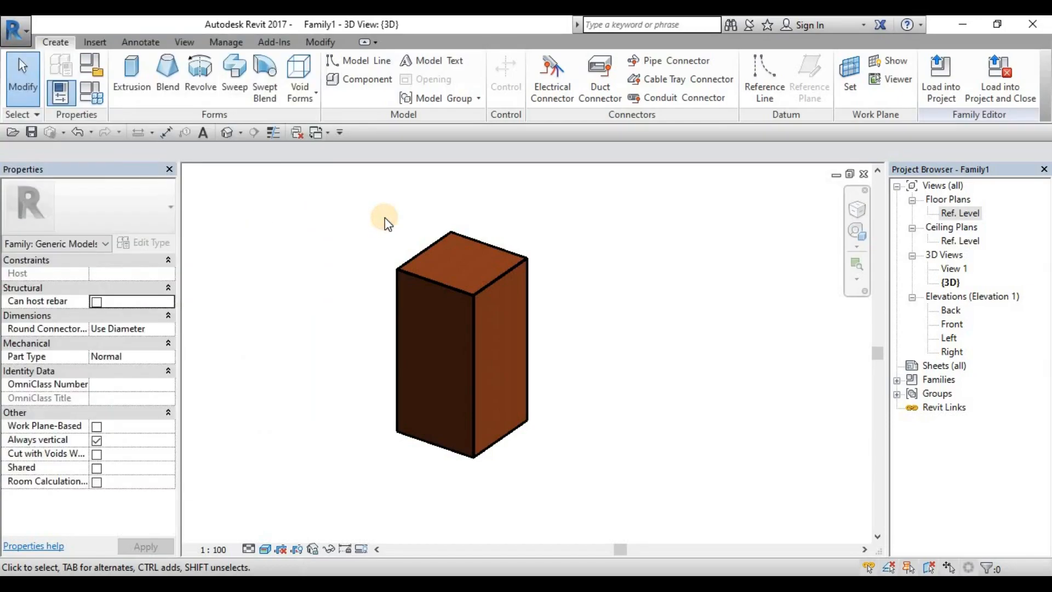
Step: Start saving the family as a new family file and browse to the Rvt.2017.Families folder inside 02_RevitTraining
left_click(18, 37)
mouse_move(107, 250)
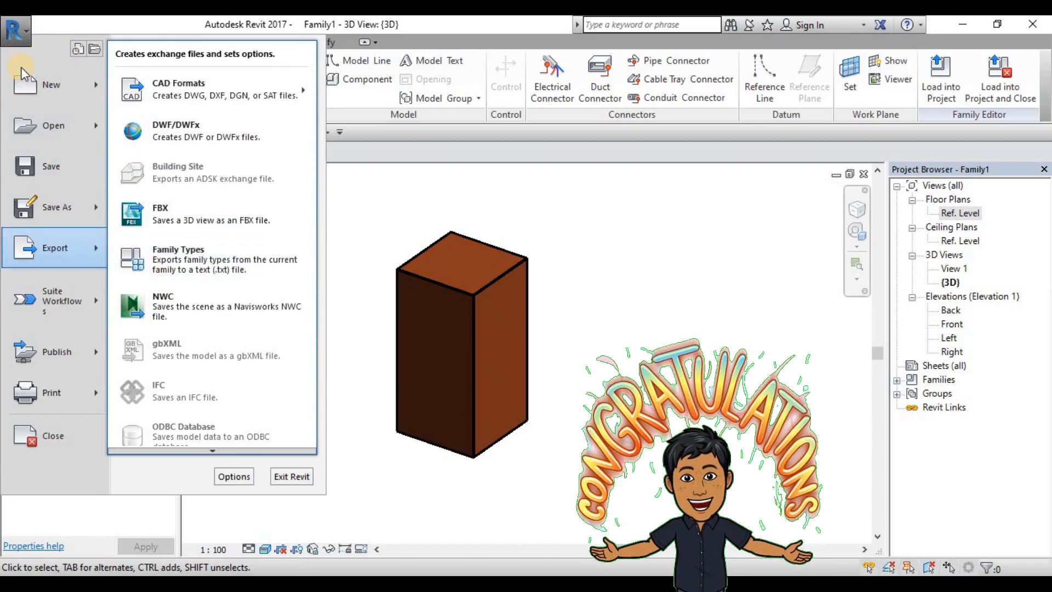
left_click(190, 137)
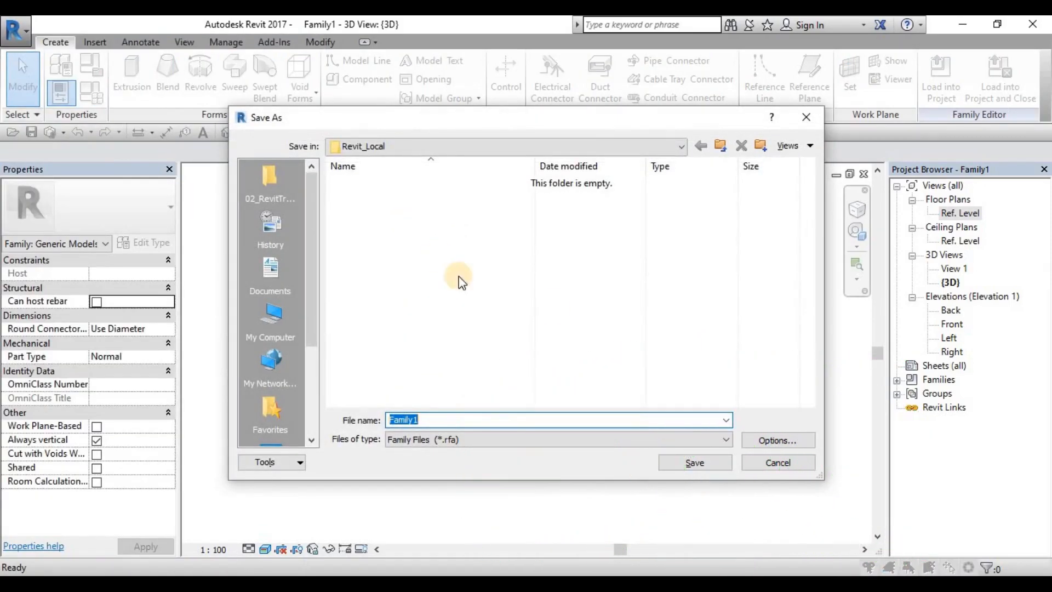
left_click(722, 143)
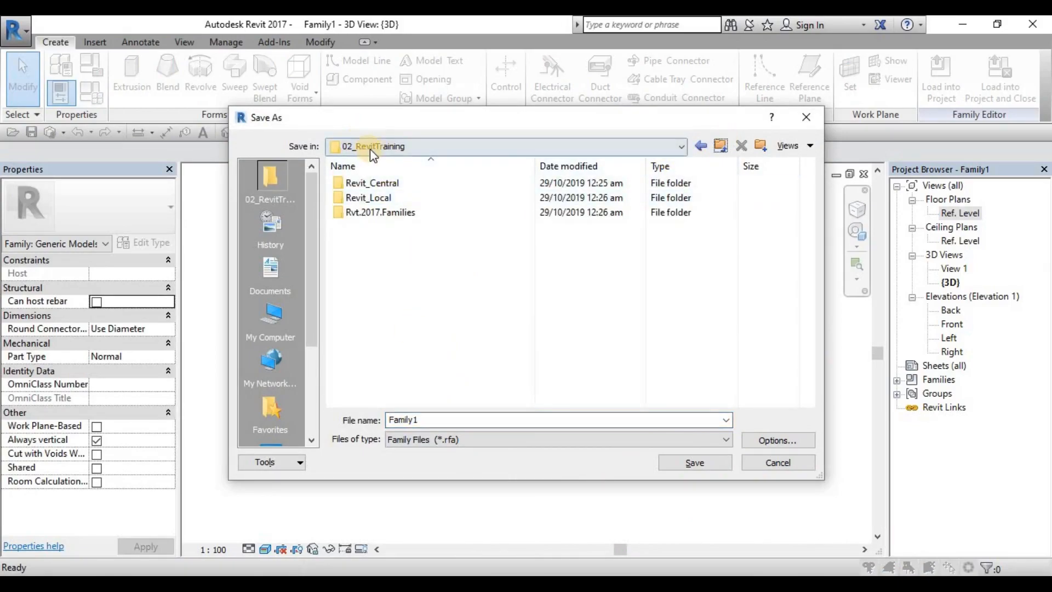
left_click(378, 218)
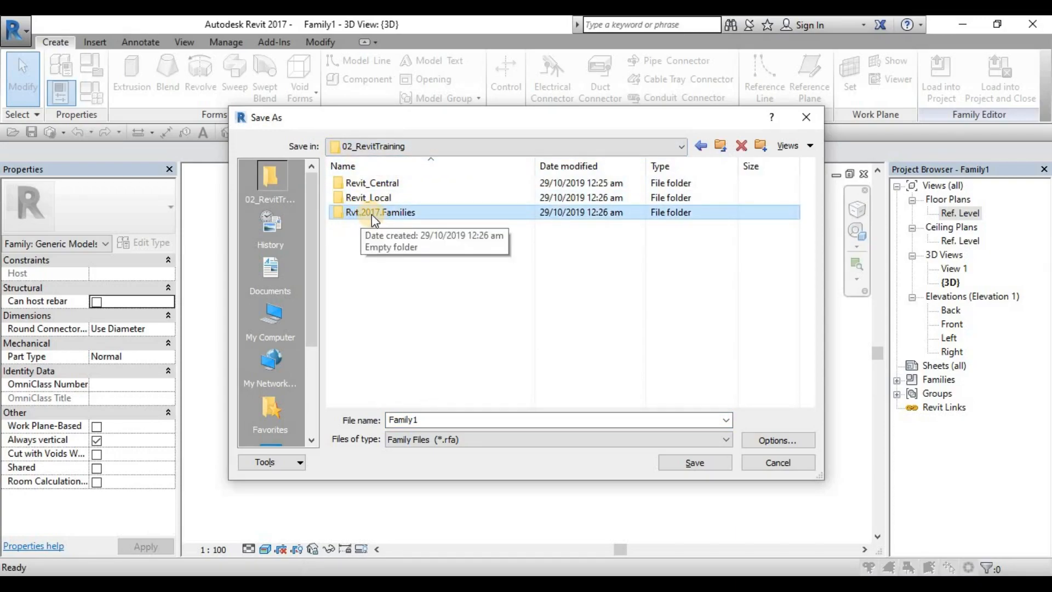
double_click(380, 212)
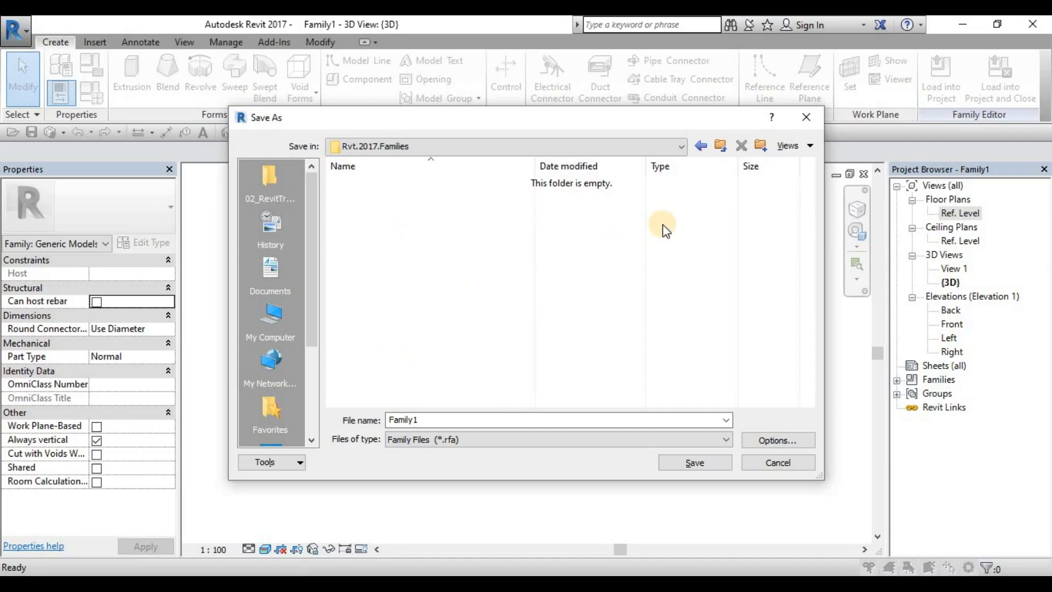
Step: Create a folder named Generic-Model inside Rvt.2017.Families and open it as the save location
left_click(761, 145)
type("Generic-Mode")
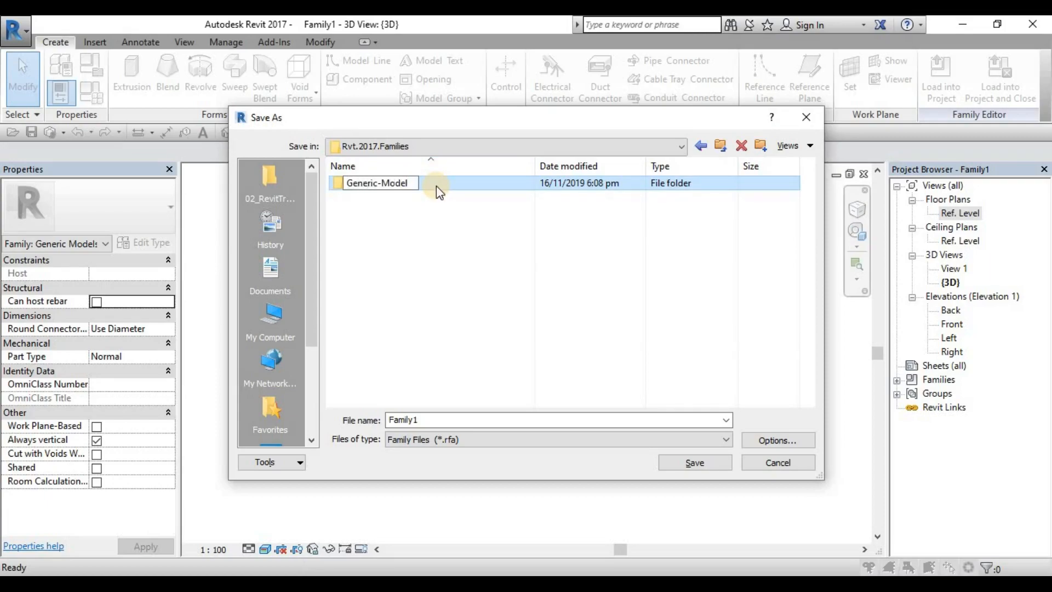
type("l")
key("Return")
double_click(437, 186)
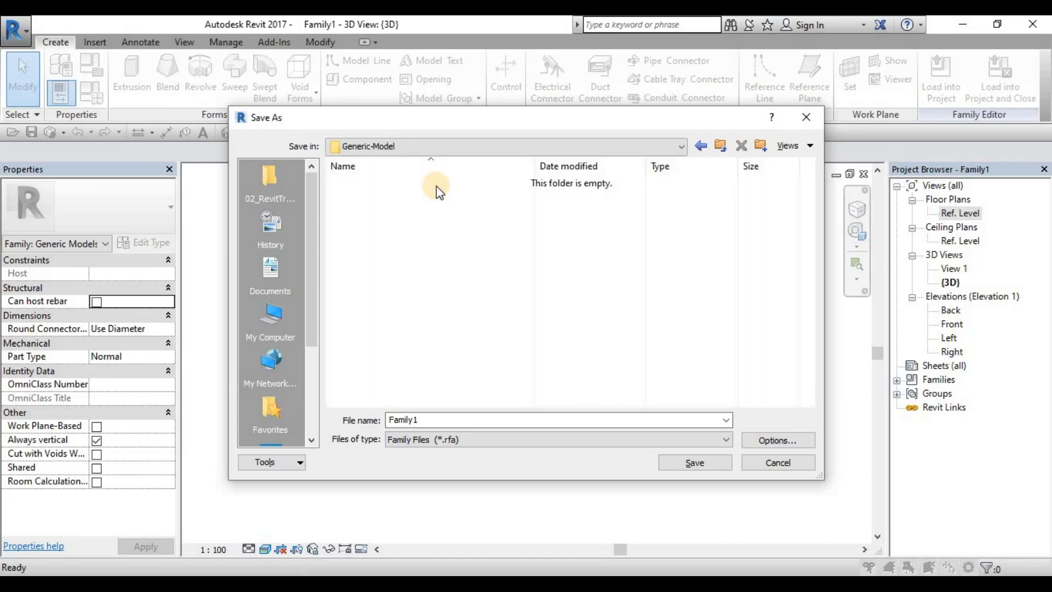
Step: Name the family file RH_GM_Box
double_click(429, 423)
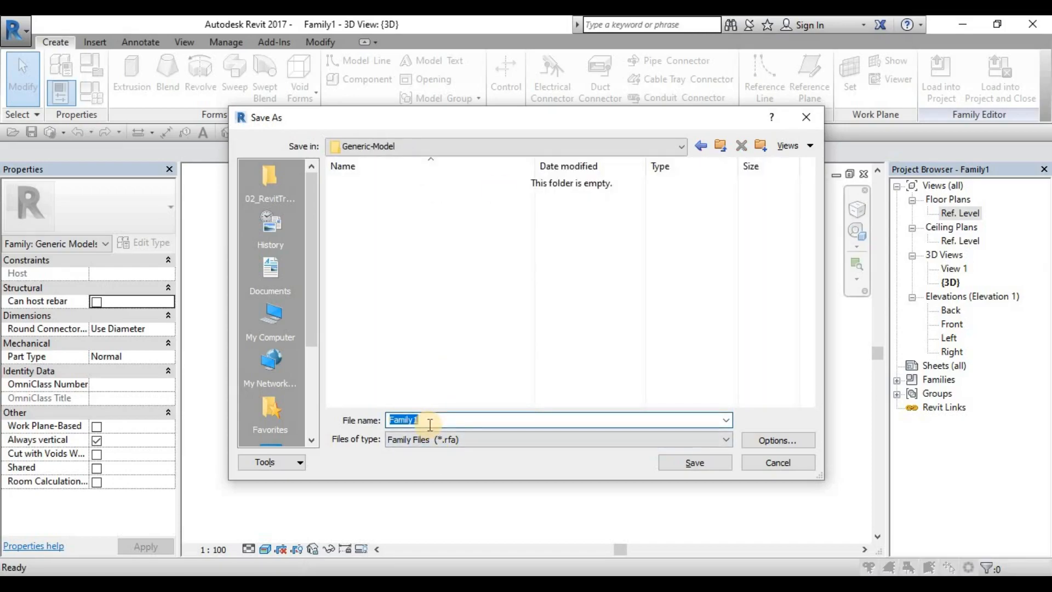
type("RH_GM")
type("_Box")
Step: Set the file's maximum backups to 1 and save the family in the Generic-Model folder
left_click(777, 440)
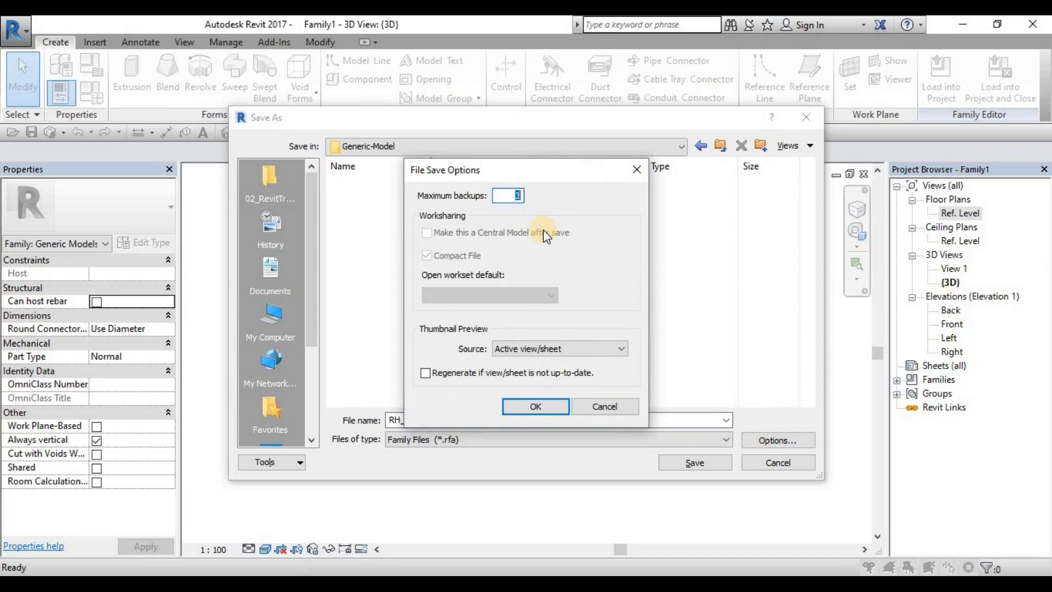
left_click(636, 169)
left_click(773, 441)
type("1")
left_click(554, 406)
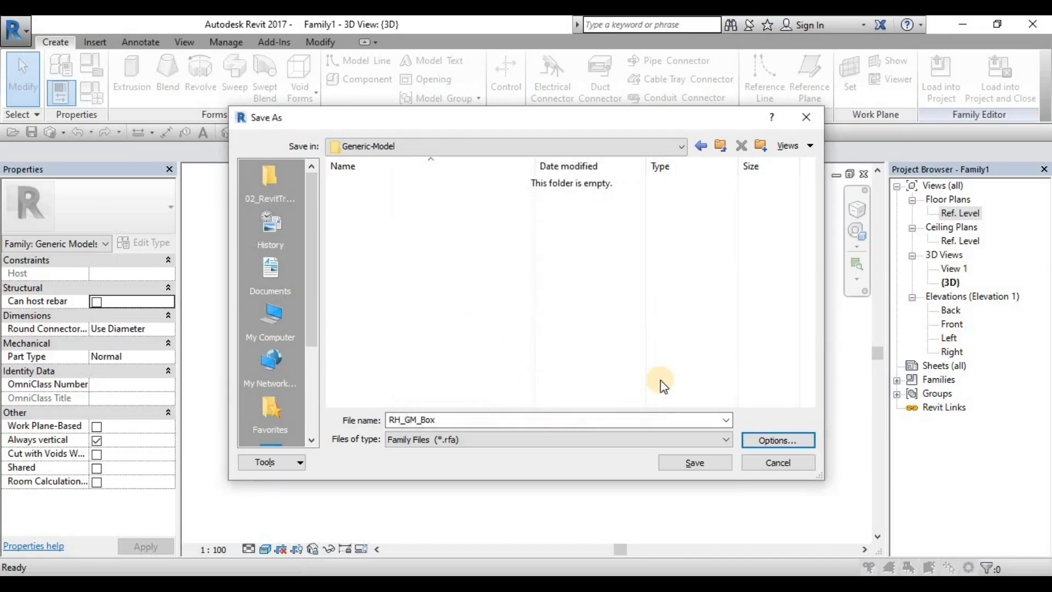
left_click(694, 463)
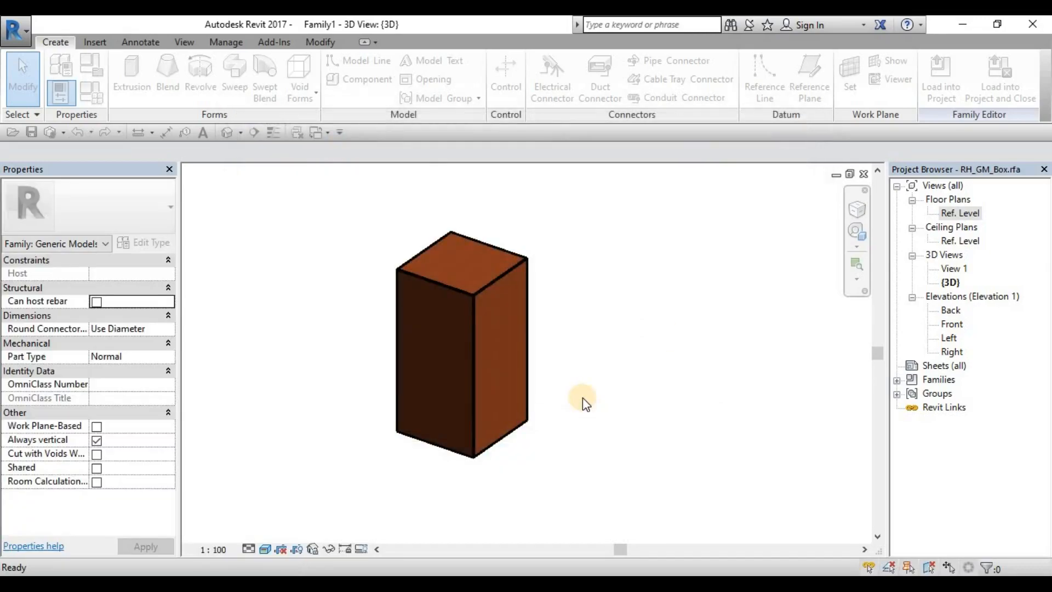
middle_click_drag(571, 341, 577, 340)
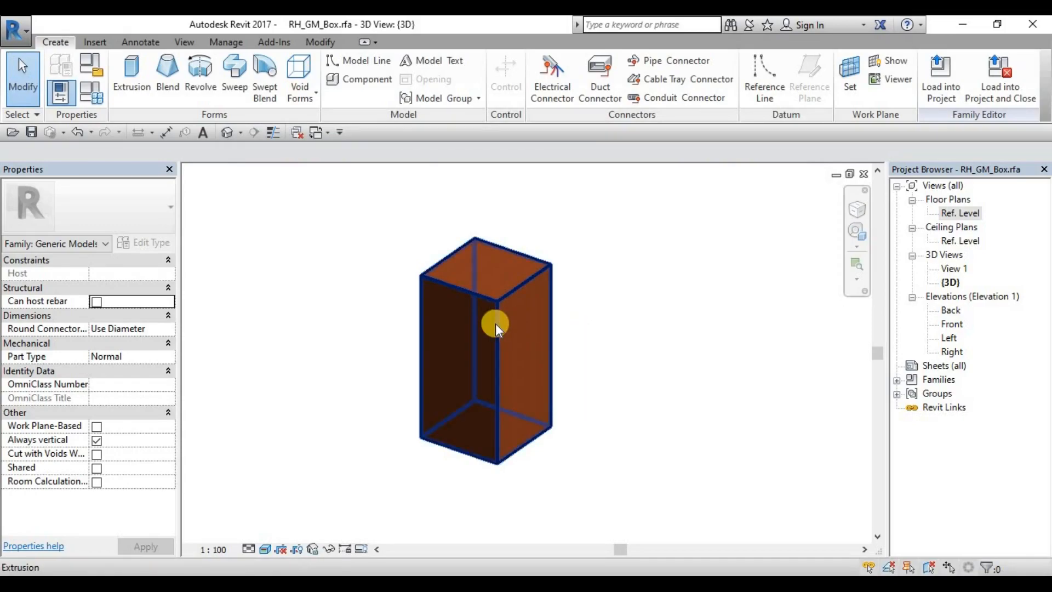
scroll(603, 322, "up", 2)
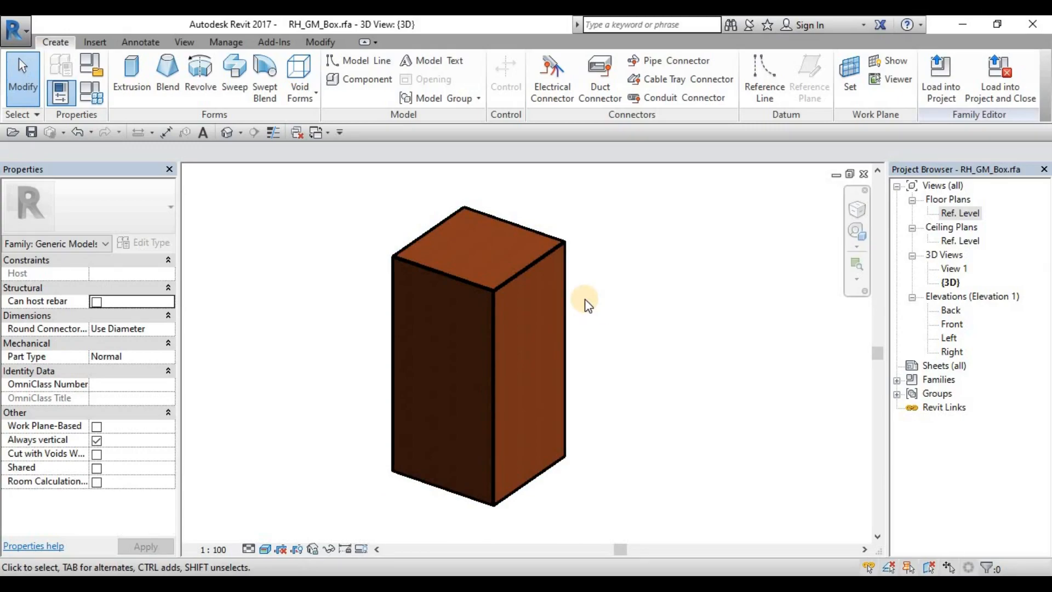
left_click(301, 100)
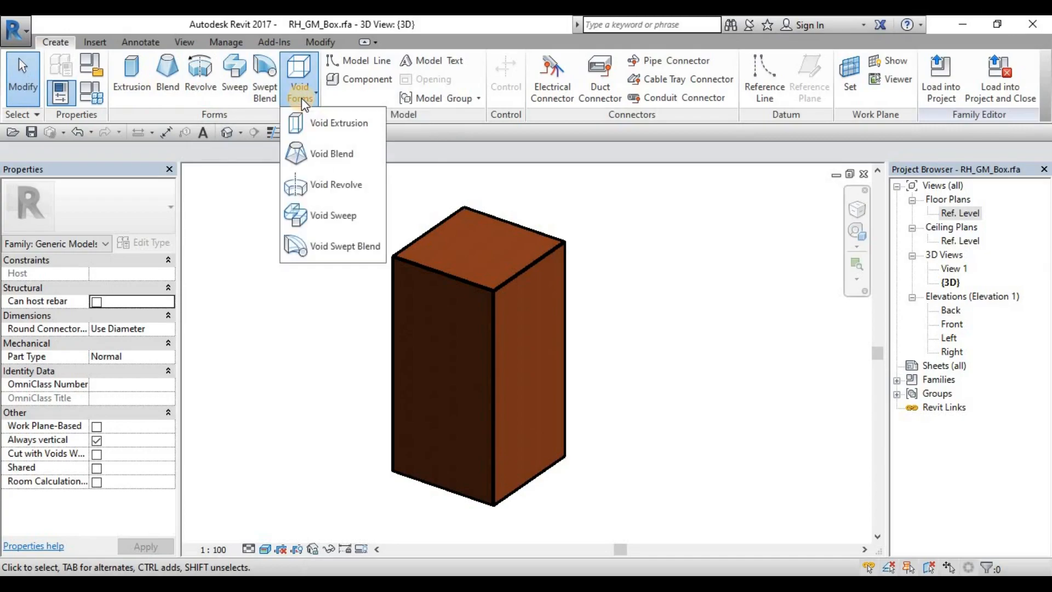
left_click(634, 229)
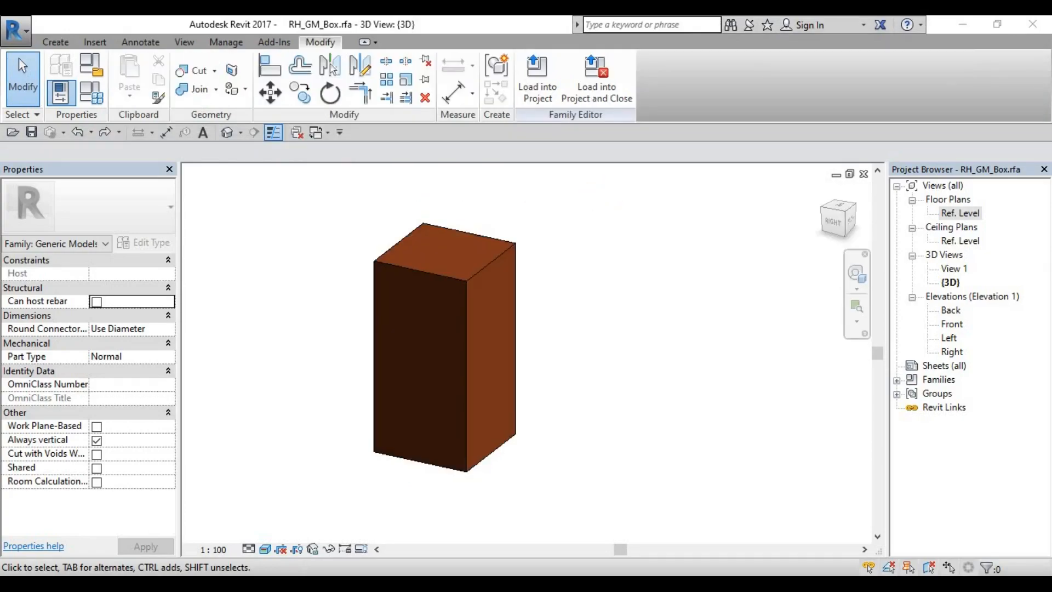
mouse_move(446, 350)
middle_mouse_down()
mouse_move(580, 360)
mouse_move(466, 359)
middle_mouse_up()
middle_click_drag(575, 359, 478, 349)
scroll(473, 346, "down", 2)
scroll(471, 346, "up", 4)
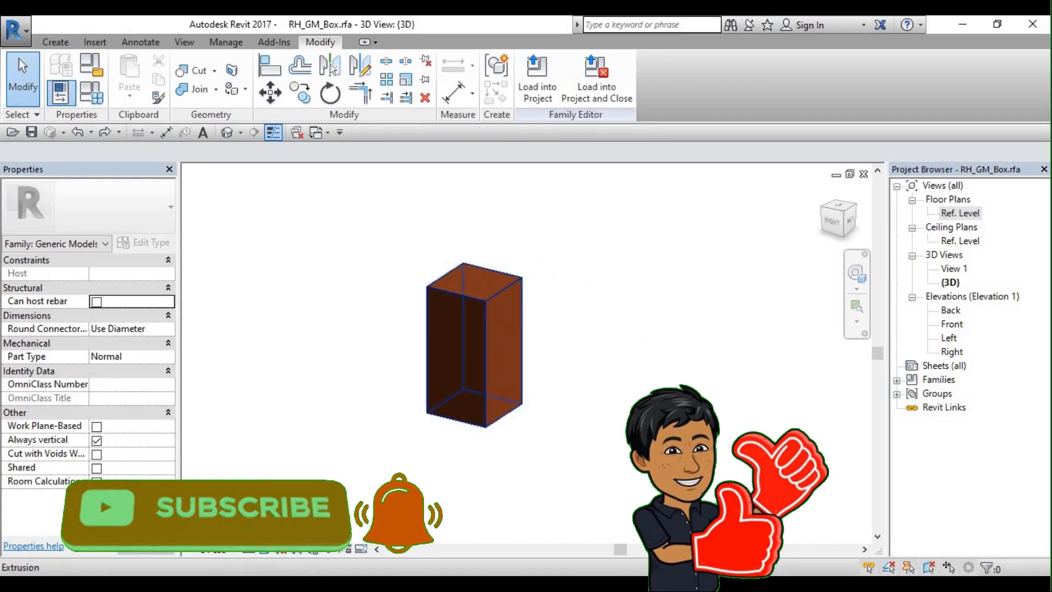
middle_click_drag(471, 347, 499, 374)
scroll(478, 355, "down", 1)
scroll(477, 362, "down", 1)
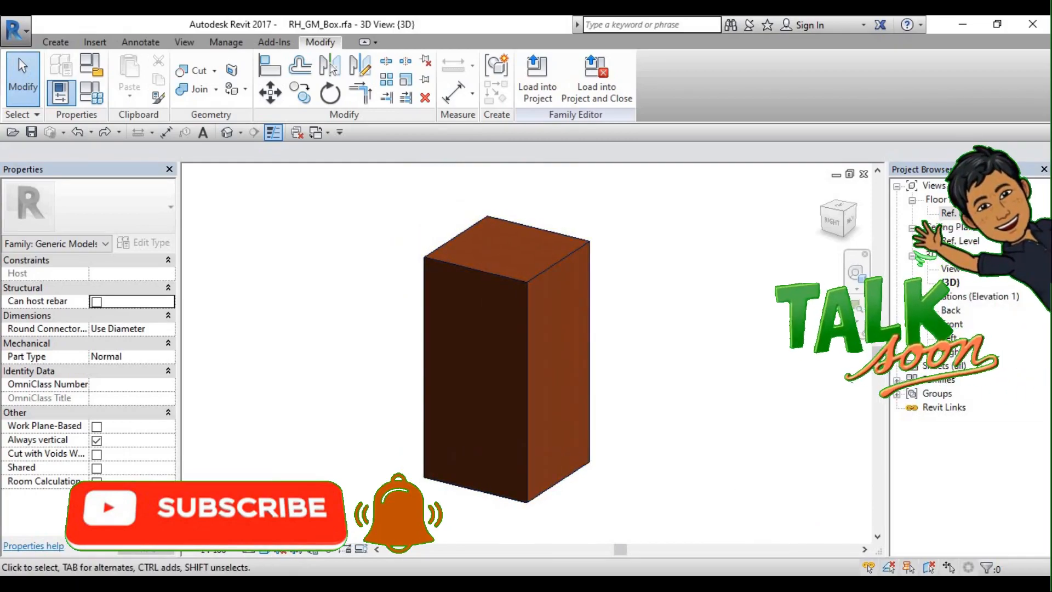